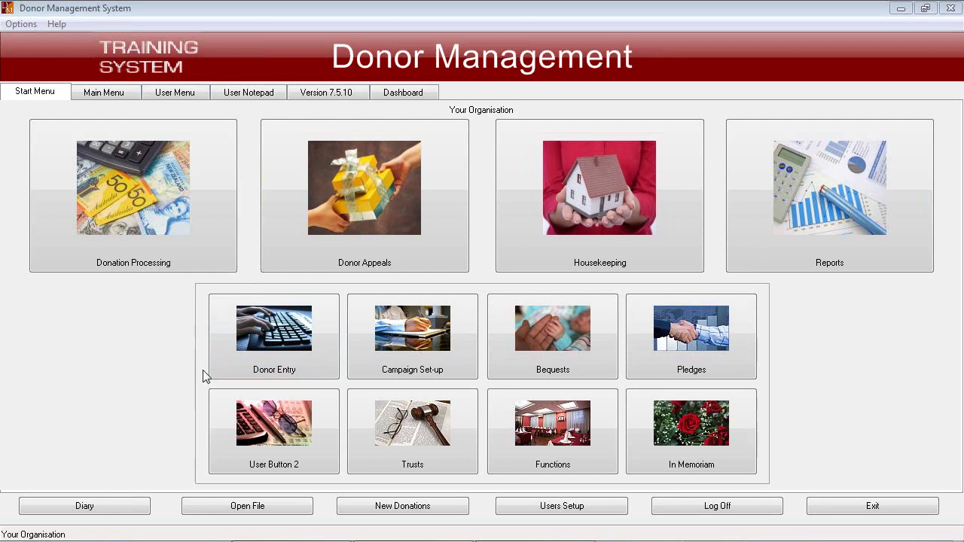
Open the blank Donor Add/Edit form from the Donor Entry button on the Start Menu
{"action": "left_click", "coordinate": [283, 332]}
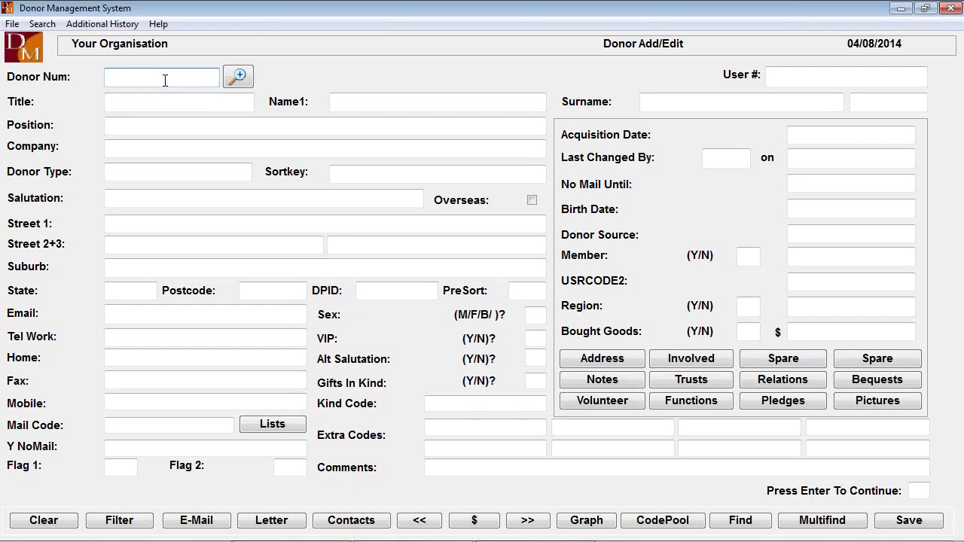
{"action": "key", "text": "Return"}
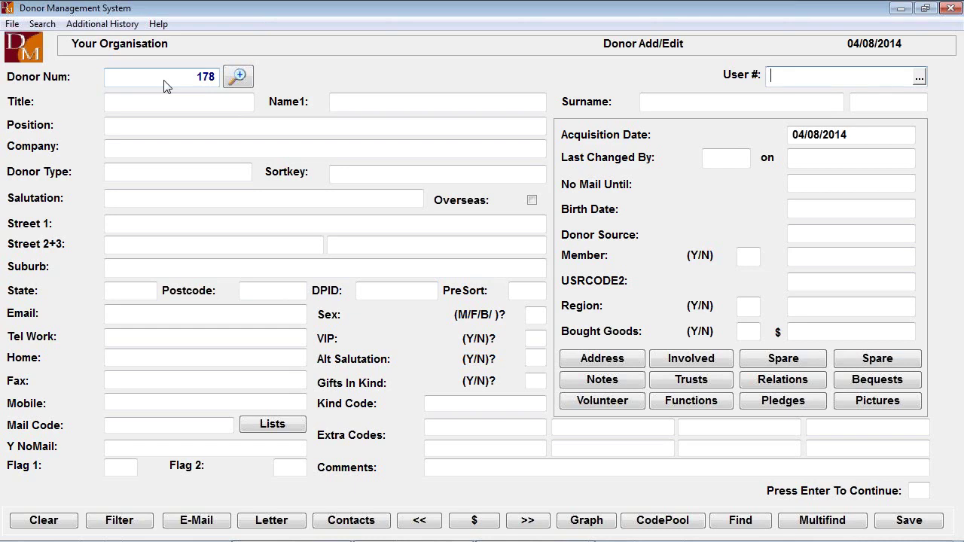
{"action": "left_click", "coordinate": [164, 79]}
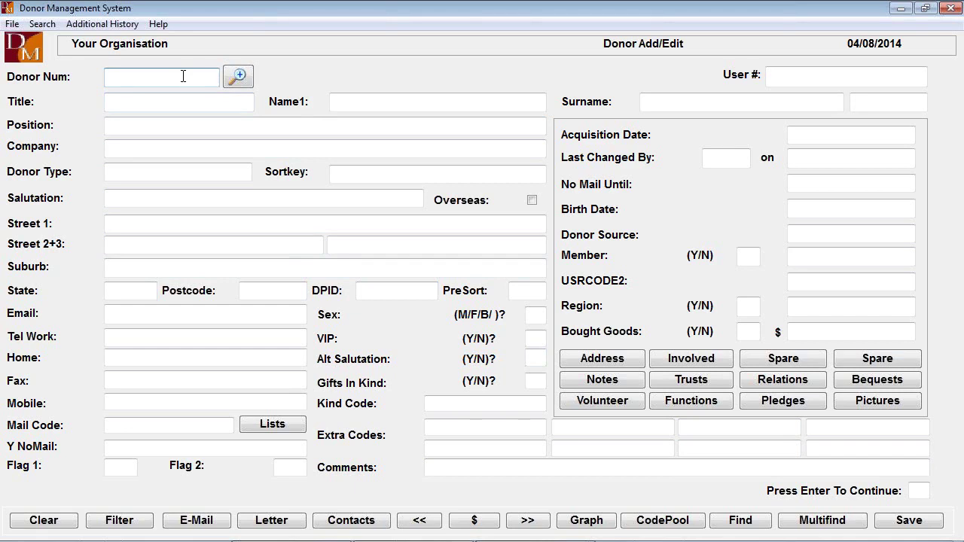
Run a Multifind search with surname SM instead of KENT to list both Smith donors
{"action": "left_click", "coordinate": [823, 525]}
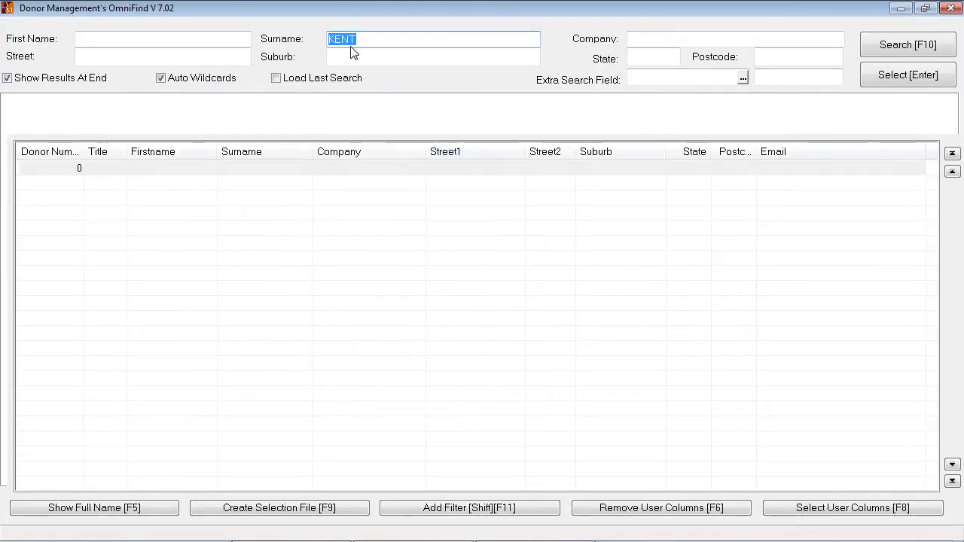
{"action": "left_click", "coordinate": [372, 35]}
{"action": "left_click_drag", "start_coordinate": [372, 35], "coordinate": [267, 39]}
{"action": "type", "text": "SM"}
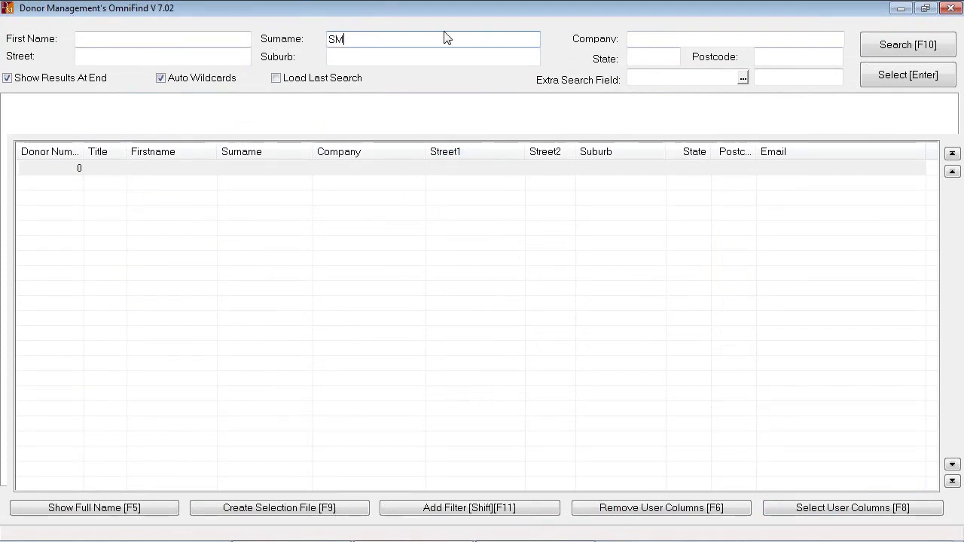
{"action": "left_click", "coordinate": [897, 46]}
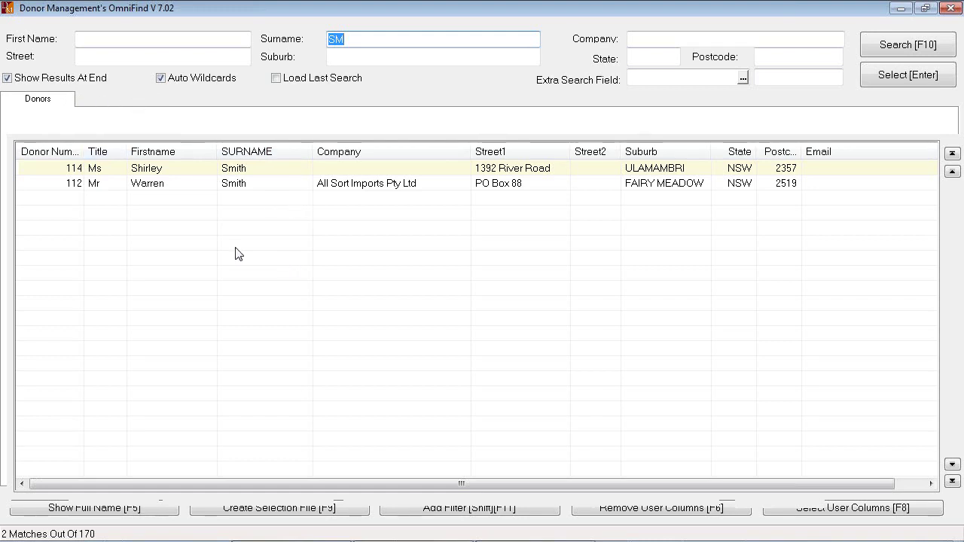
{"action": "double_click", "coordinate": [164, 185]}
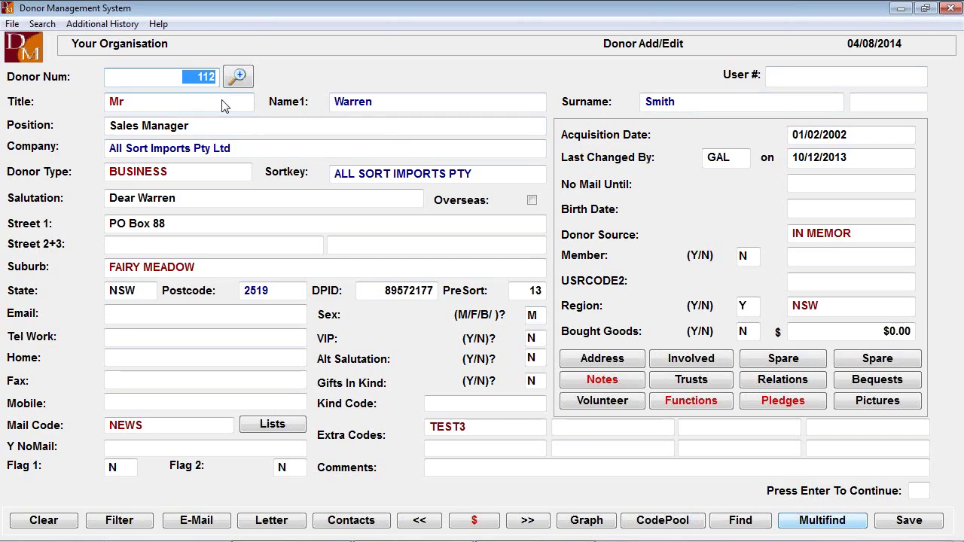
{"action": "left_click", "coordinate": [181, 108]}
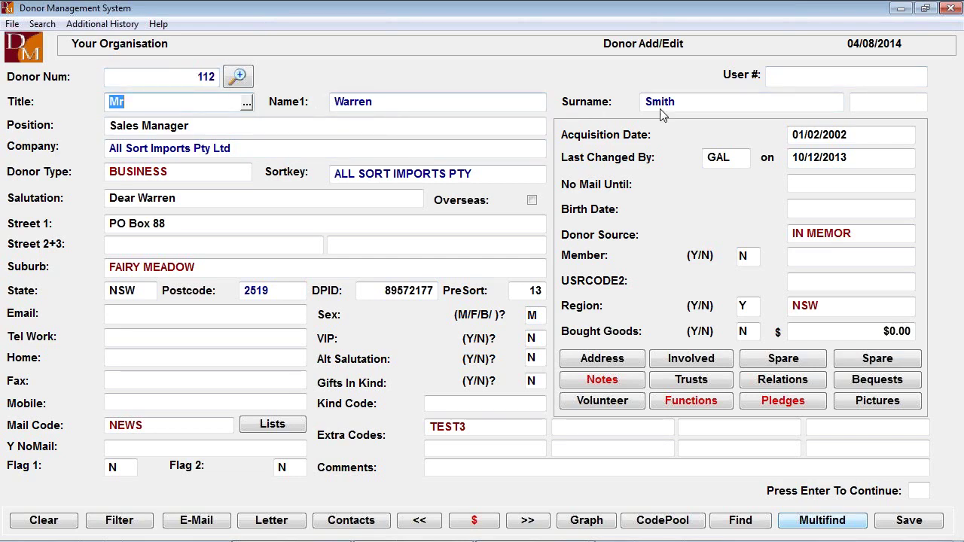
{"action": "key", "text": "Tab"}
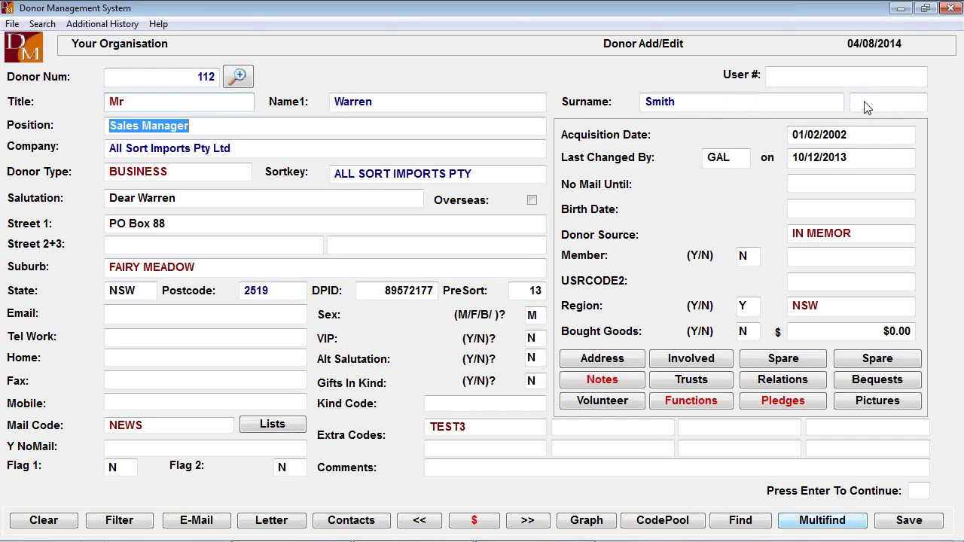
{"action": "left_click", "coordinate": [866, 105]}
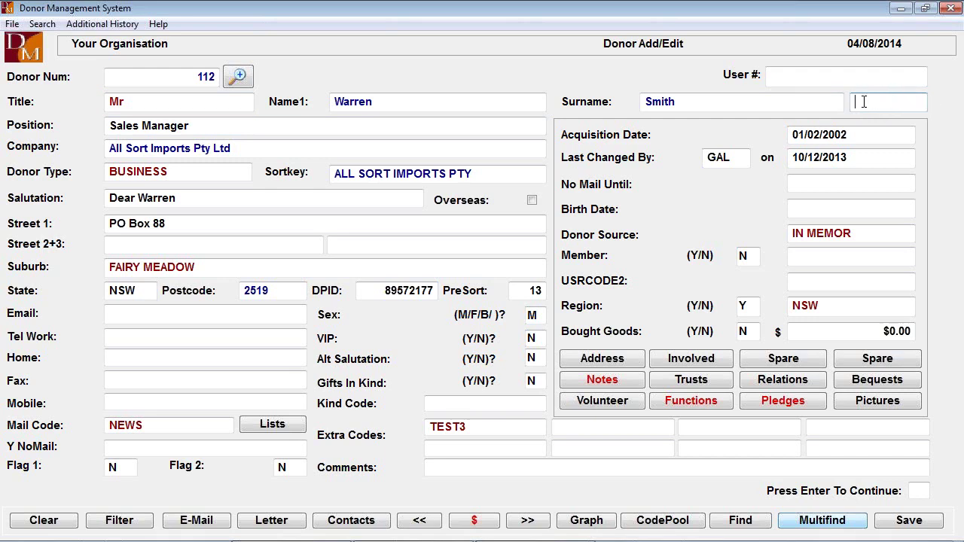
Enter OAM after the surname, correcting the mistyped AOM
{"action": "type", "text": "AOM"}
{"action": "key", "text": "BackSpace"}
{"action": "key", "text": "BackSpace"}
{"action": "key", "text": "BackSpace"}
{"action": "type", "text": "OAM"}
{"action": "key", "text": "Tab"}
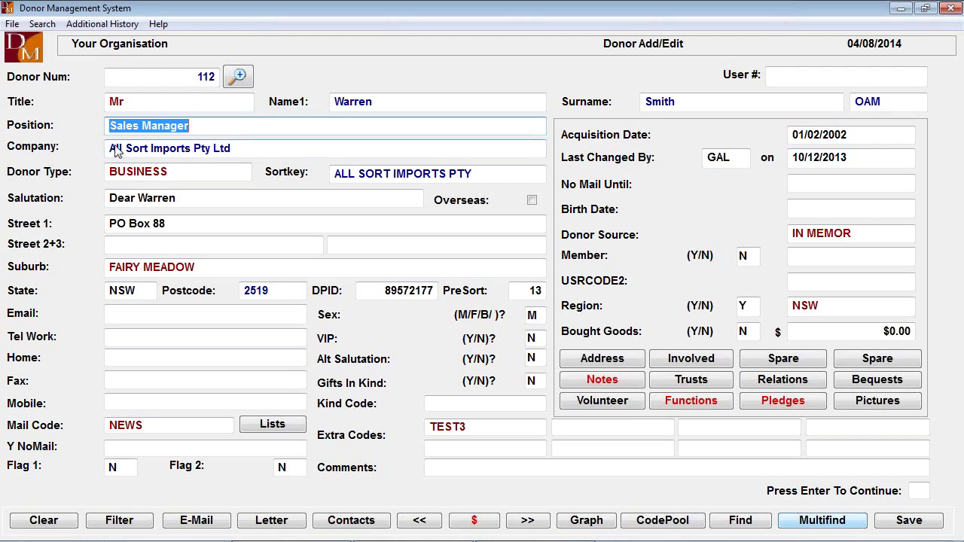
{"action": "left_click", "coordinate": [222, 173]}
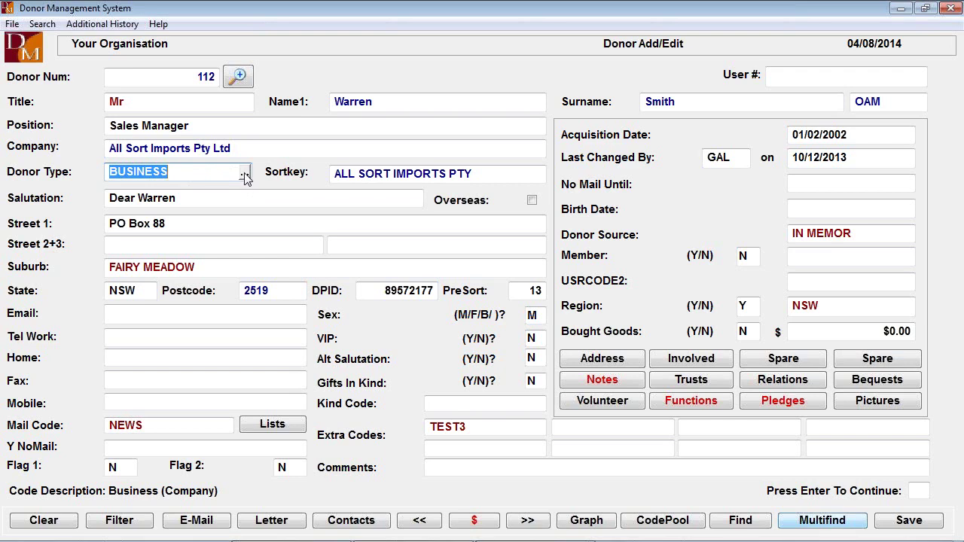
{"action": "left_click", "coordinate": [245, 174]}
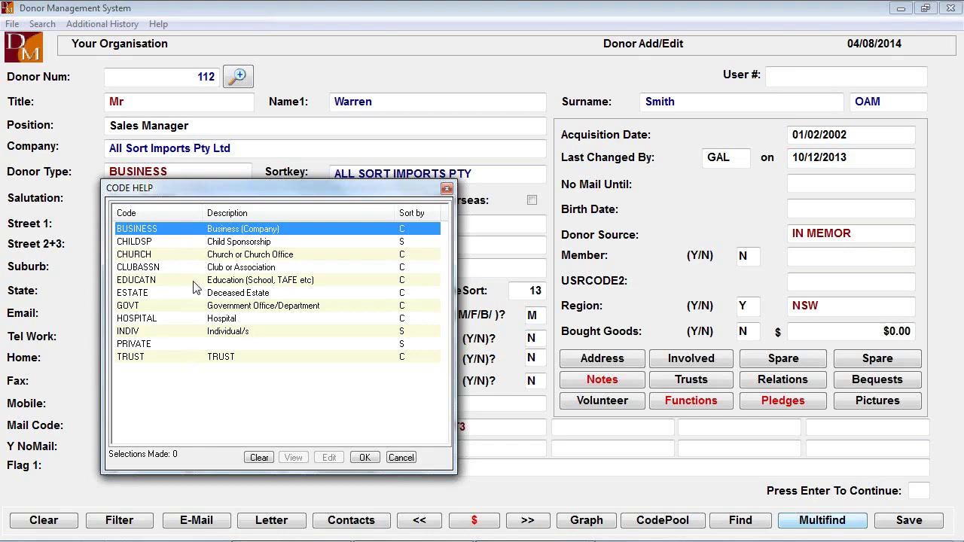
{"action": "left_click", "coordinate": [404, 461]}
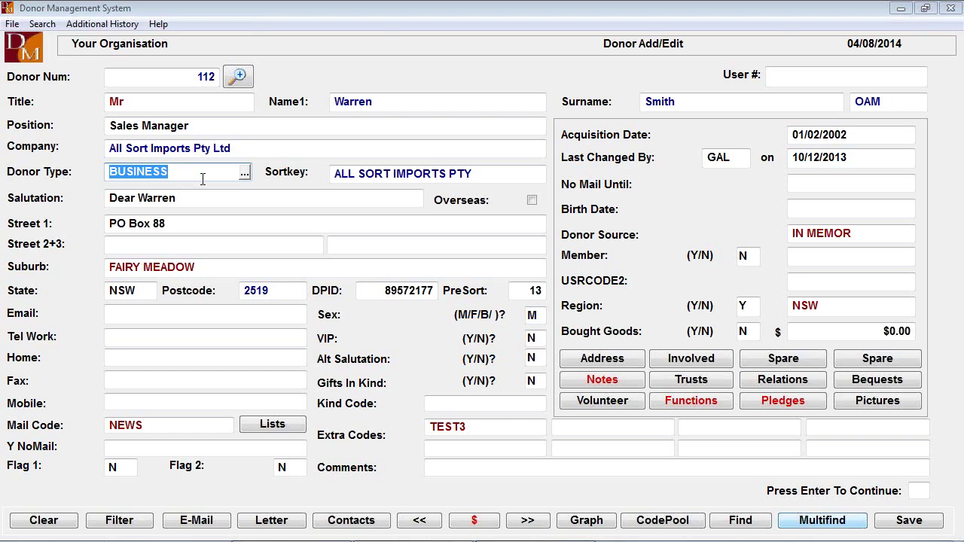
{"action": "left_click", "coordinate": [244, 173]}
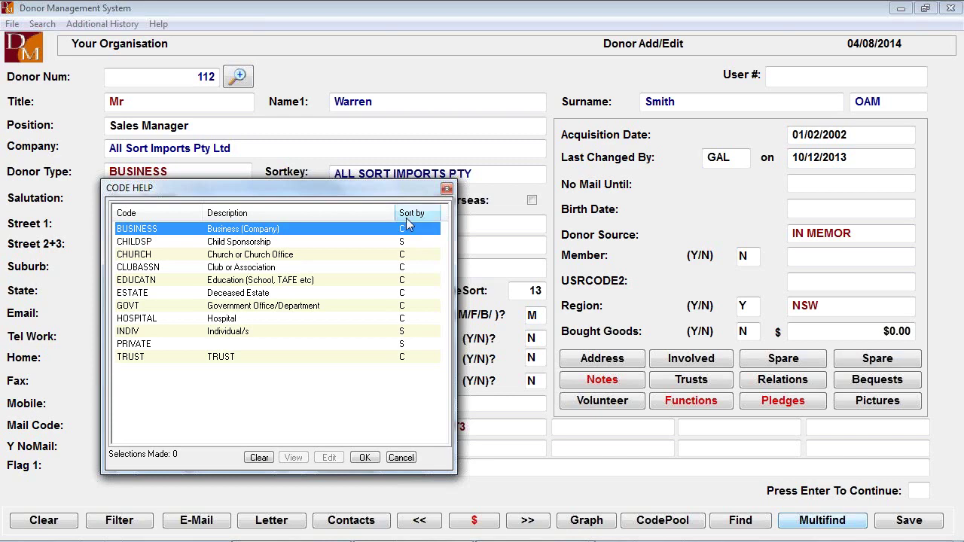
{"action": "left_click_drag", "start_coordinate": [394, 214], "coordinate": [362, 214]}
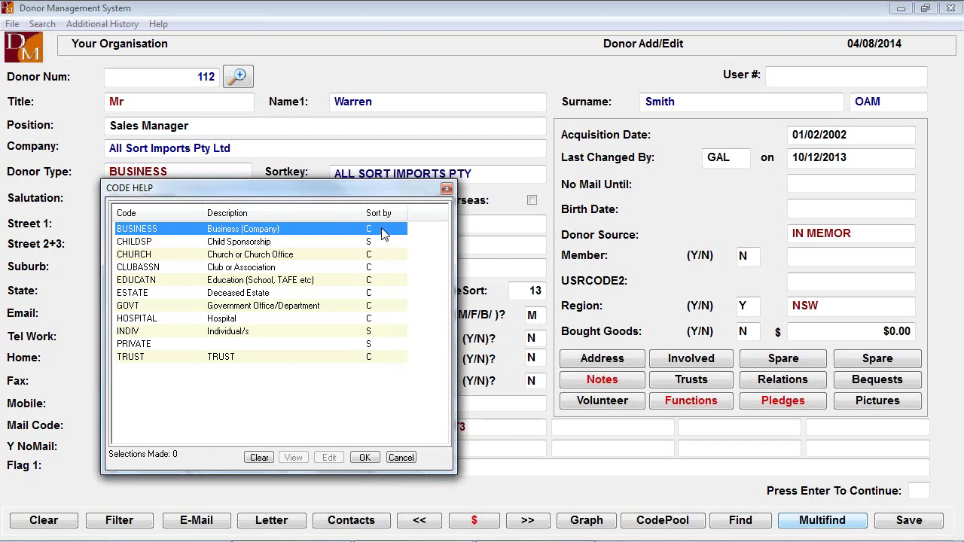
{"action": "left_click", "coordinate": [447, 189]}
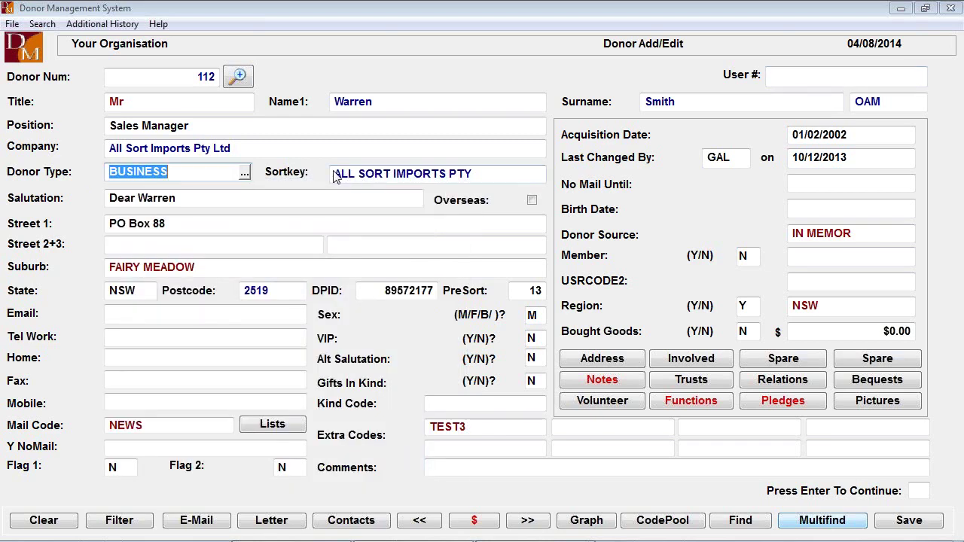
{"action": "left_click", "coordinate": [495, 173]}
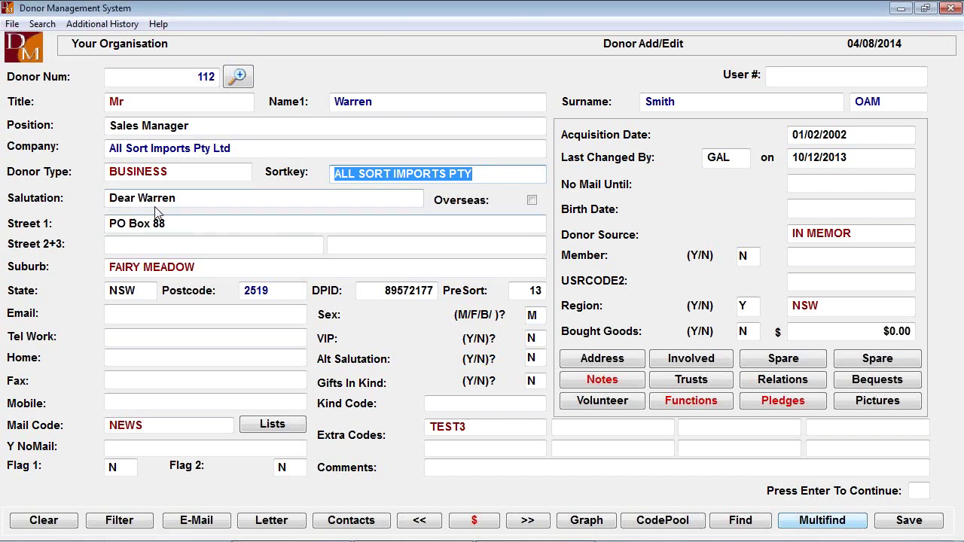
{"action": "left_click", "coordinate": [195, 200]}
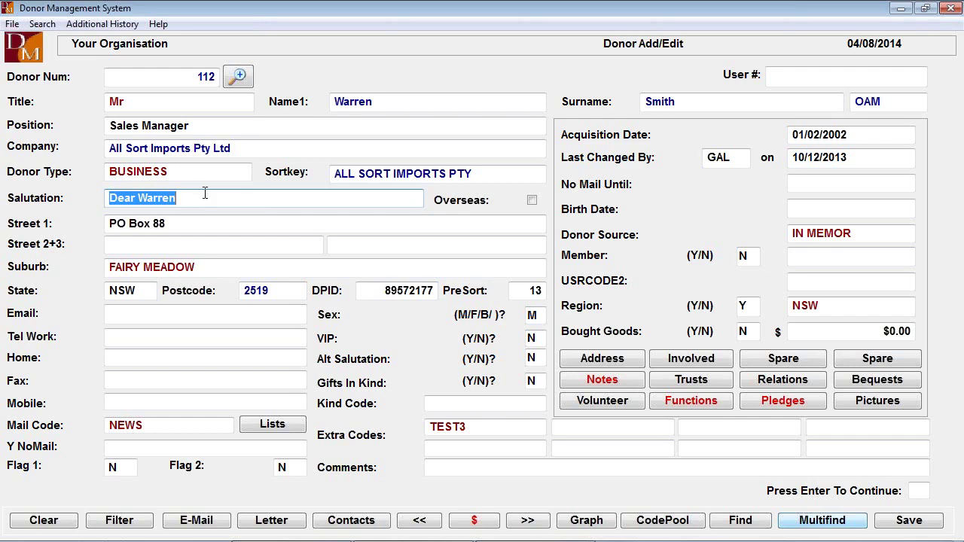
{"action": "left_click", "coordinate": [384, 101]}
{"action": "left_click", "coordinate": [386, 99]}
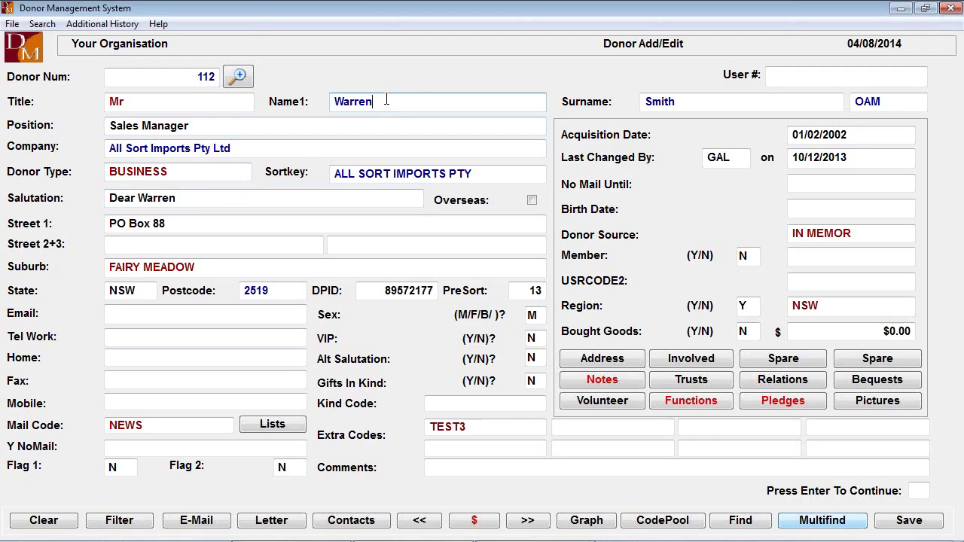
{"action": "key", "text": "BackSpace"}
{"action": "key", "text": "BackSpace"}
{"action": "key", "text": "BackSpace"}
{"action": "key", "text": "BackSpace"}
{"action": "key", "text": "BackSpace"}
{"action": "key", "text": "Tab"}
{"action": "key", "text": "Tab"}
{"action": "key", "text": "Tab"}
{"action": "key", "text": "Tab"}
{"action": "key", "text": "Tab"}
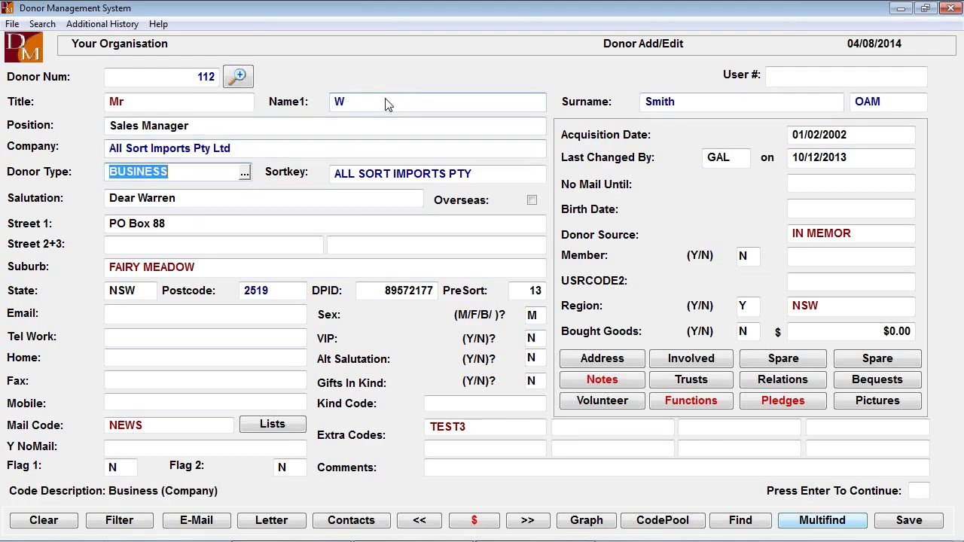
{"action": "key", "text": "Tab"}
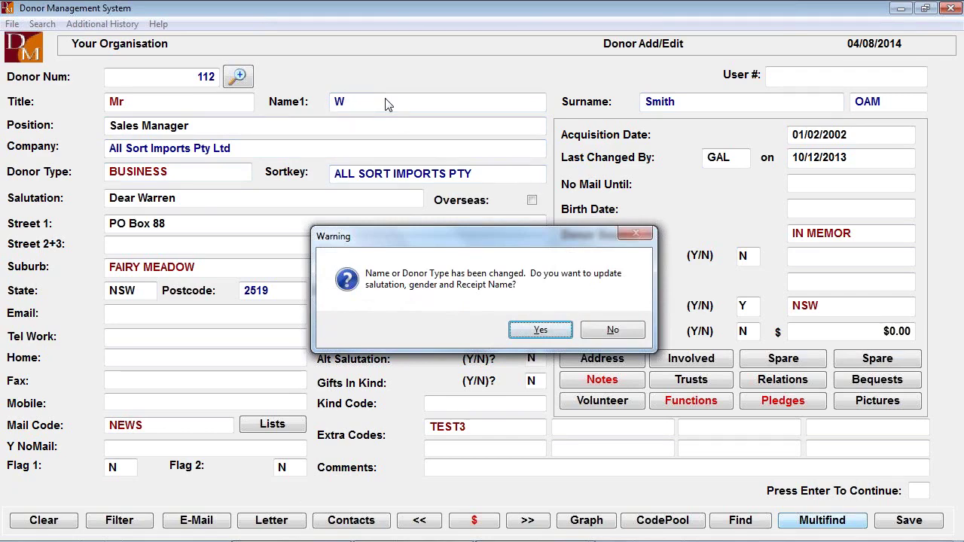
{"action": "key", "text": "Return"}
{"action": "key", "text": "Return"}
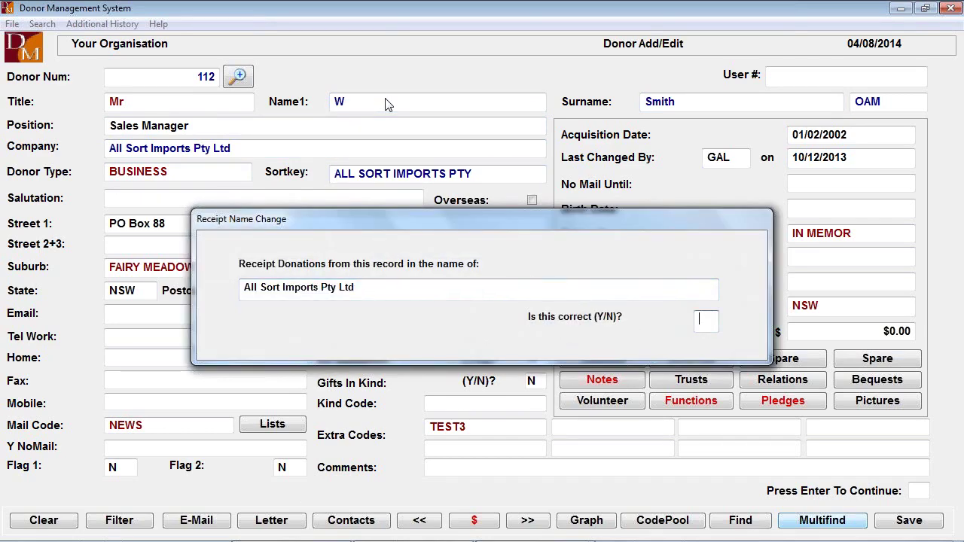
{"action": "type", "text": "y"}
{"action": "key", "text": "Return"}
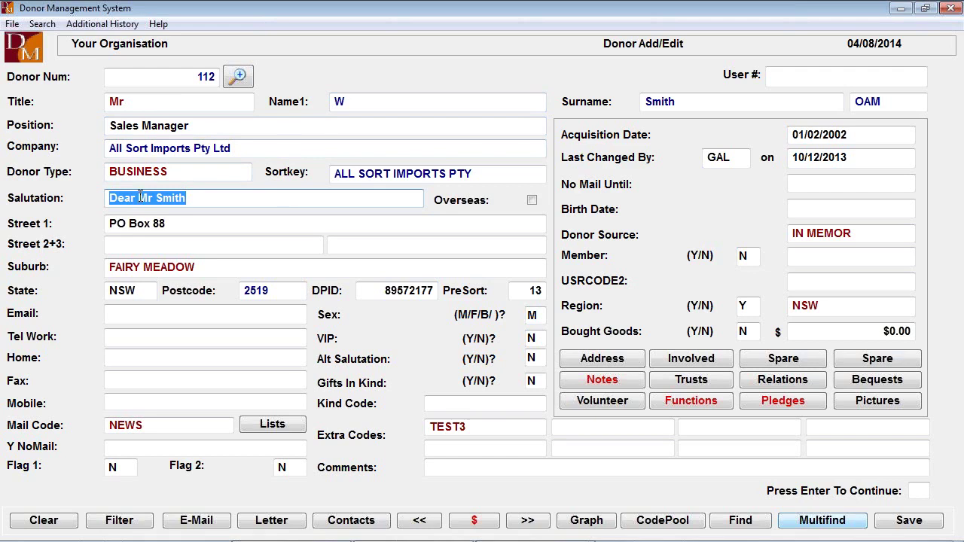
{"action": "left_click_drag", "start_coordinate": [140, 198], "coordinate": [194, 199]}
{"action": "type", "text": "Warren"}
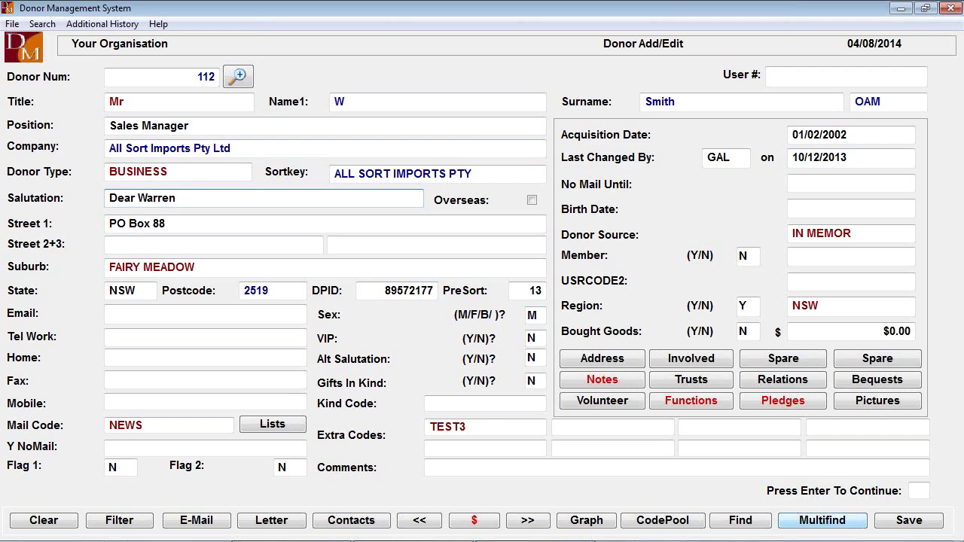
{"action": "key", "text": "Tab"}
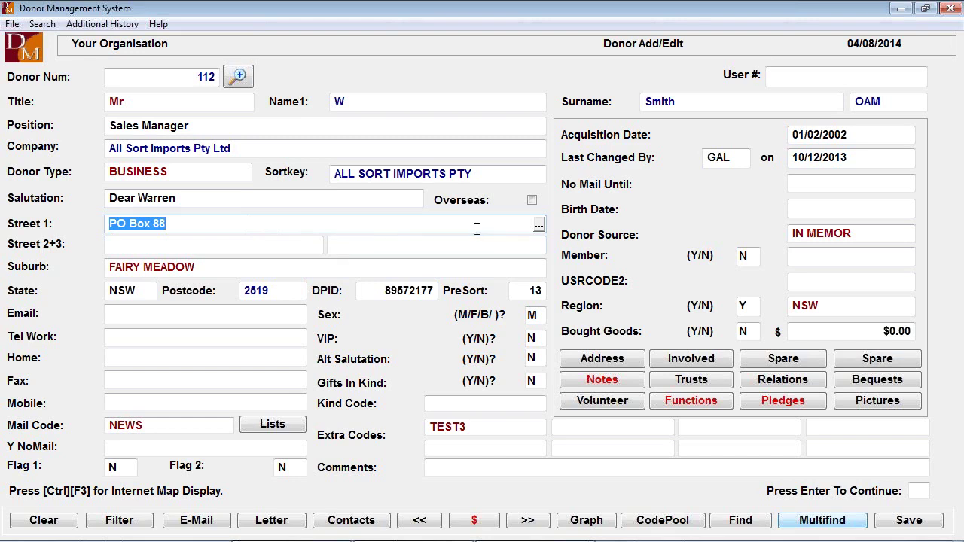
{"action": "left_click", "coordinate": [539, 225]}
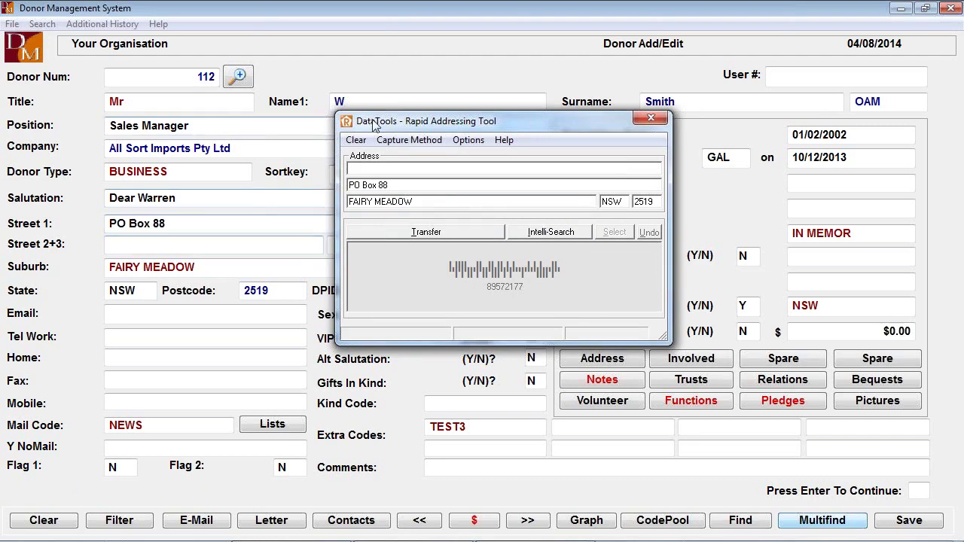
Clear the old address and the SYDNEY attempt, then choose MANANGATANG, VIC as the suburb
{"action": "left_click", "coordinate": [356, 140]}
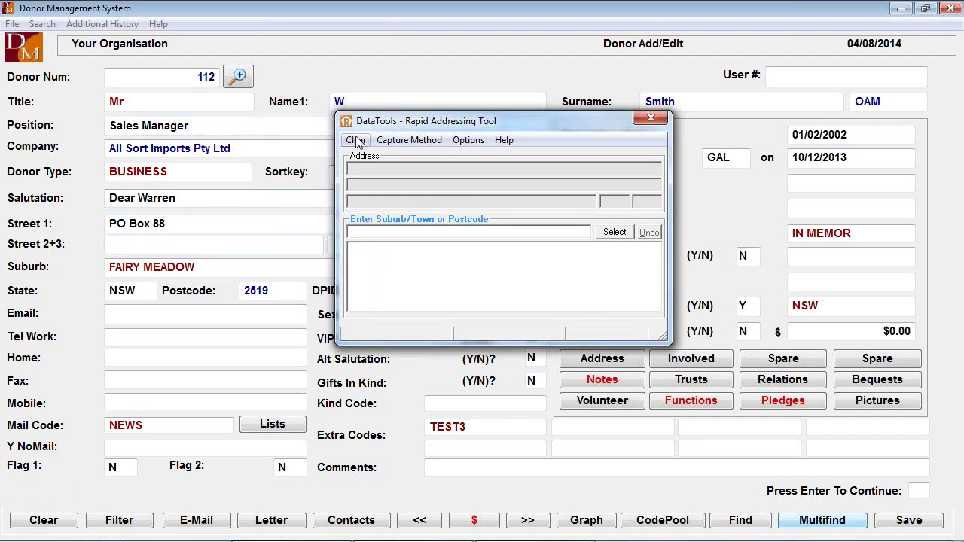
{"action": "type", "text": "sydne"}
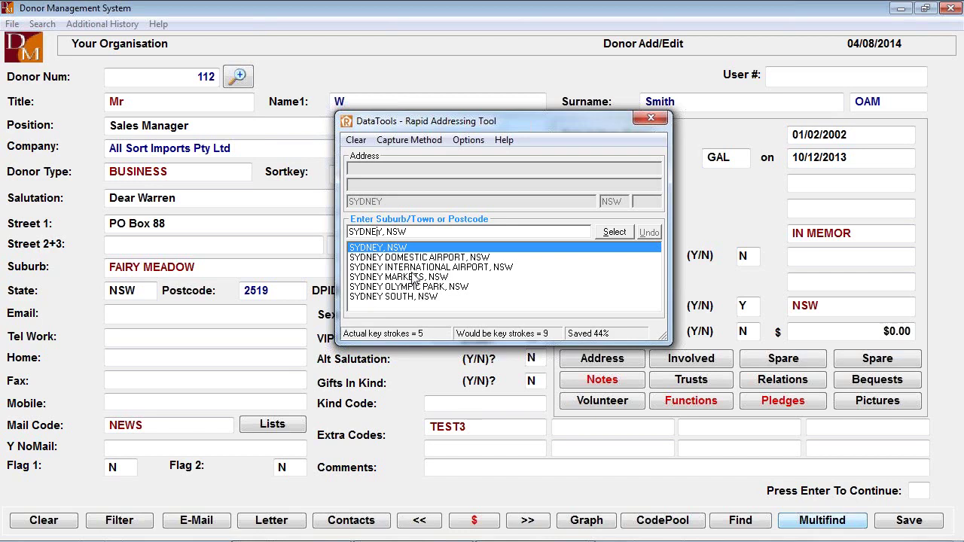
{"action": "key", "text": "Return"}
{"action": "key", "text": "BackSpace"}
{"action": "key", "text": "BackSpace"}
{"action": "key", "text": "BackSpace"}
{"action": "key", "text": "BackSpace"}
{"action": "key", "text": "BackSpace"}
{"action": "key", "text": "BackSpace"}
{"action": "key", "text": "BackSpace"}
{"action": "key", "text": "BackSpace"}
{"action": "key", "text": "BackSpace"}
{"action": "key", "text": "BackSpace"}
{"action": "key", "text": "BackSpace"}
{"action": "key", "text": "BackSpace"}
{"action": "type", "text": "MANAHAN"}
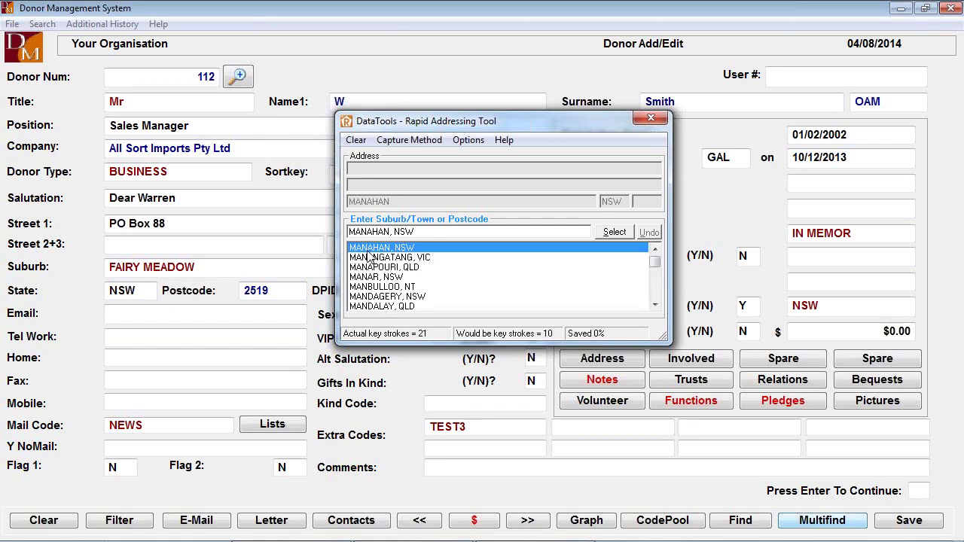
{"action": "double_click", "coordinate": [370, 258]}
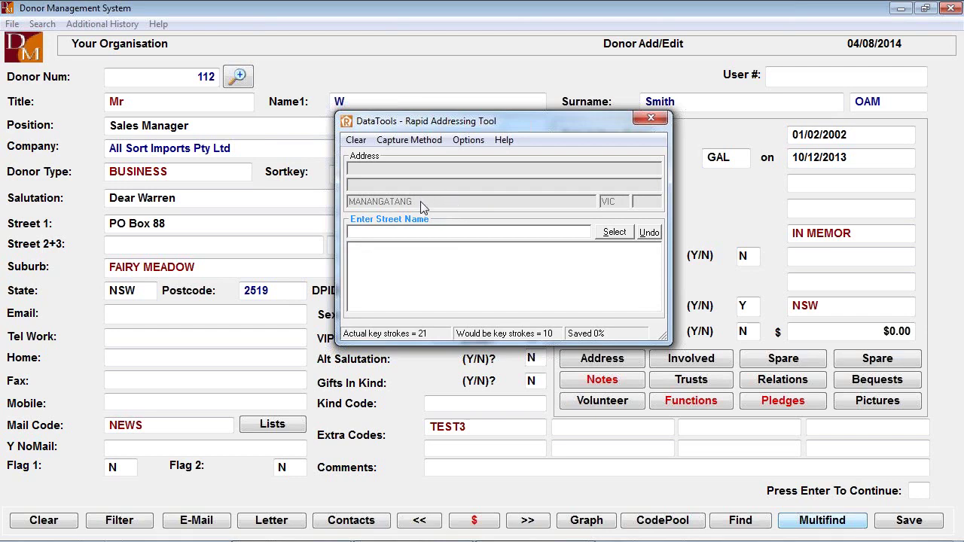
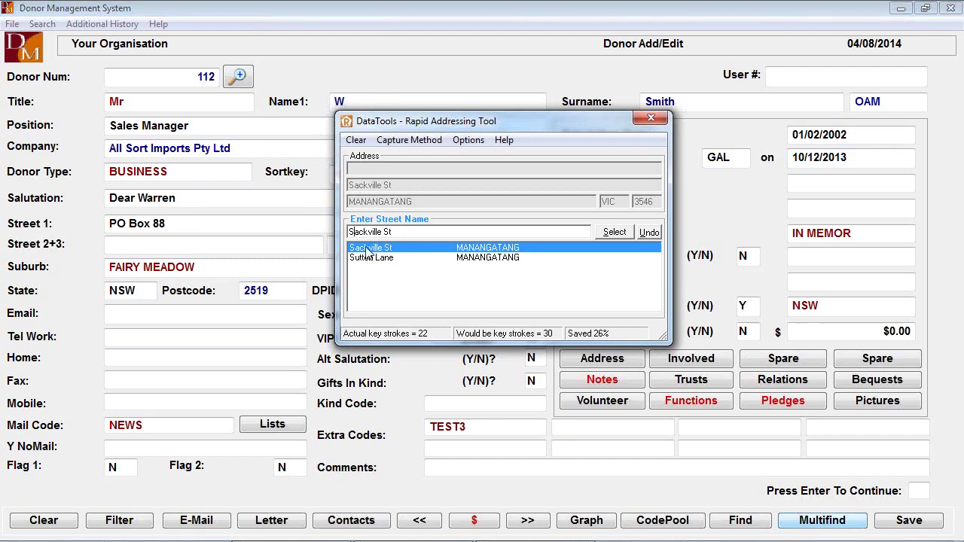
{"action": "double_click", "coordinate": [366, 252]}
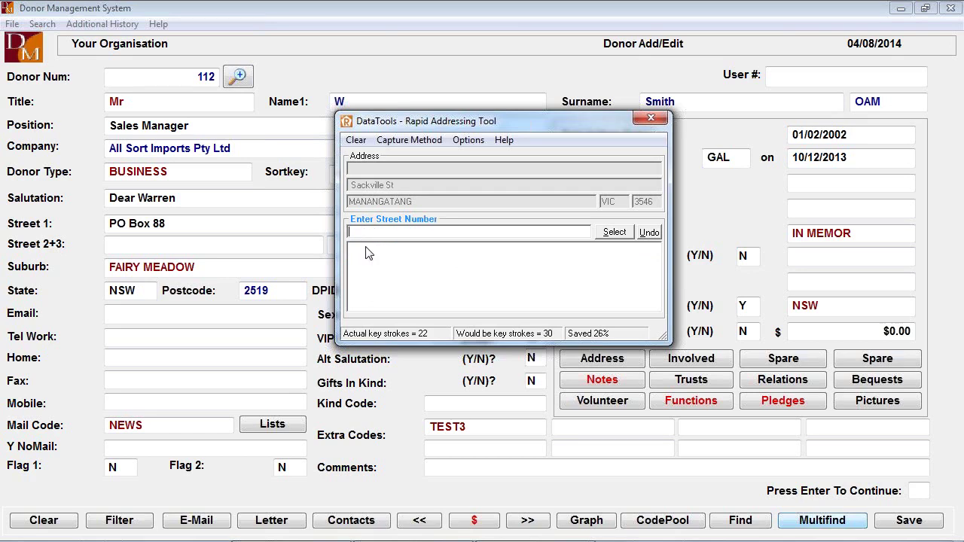
{"action": "type", "text": "4"}
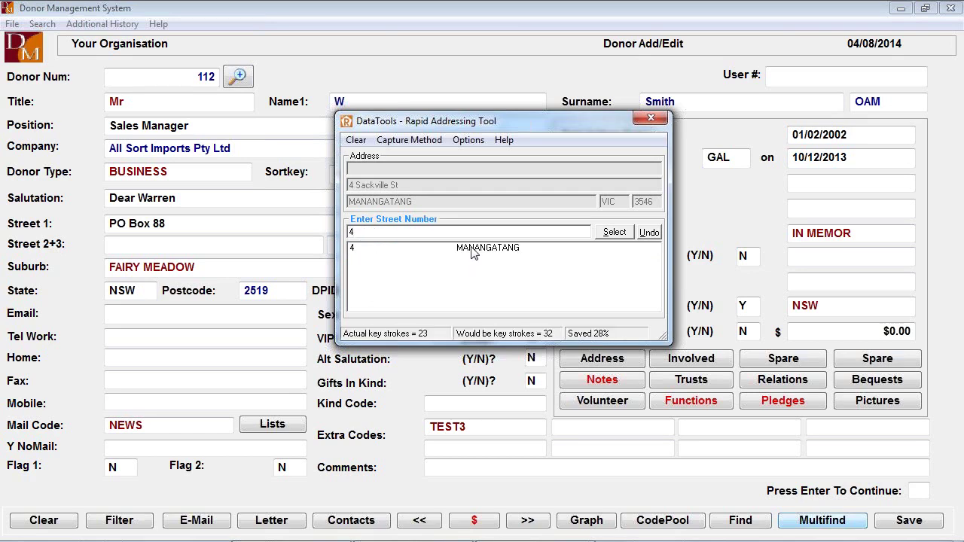
{"action": "double_click", "coordinate": [473, 251]}
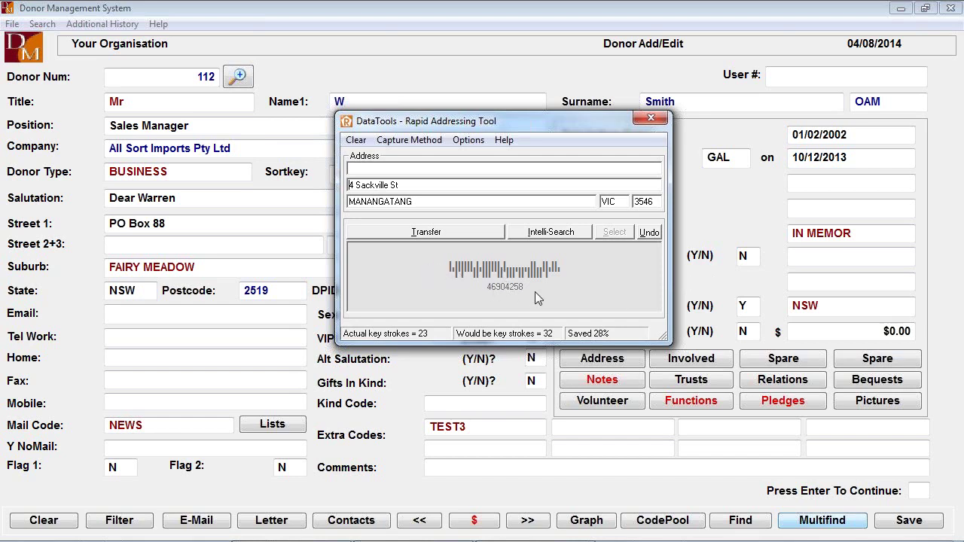
{"action": "left_click", "coordinate": [450, 233]}
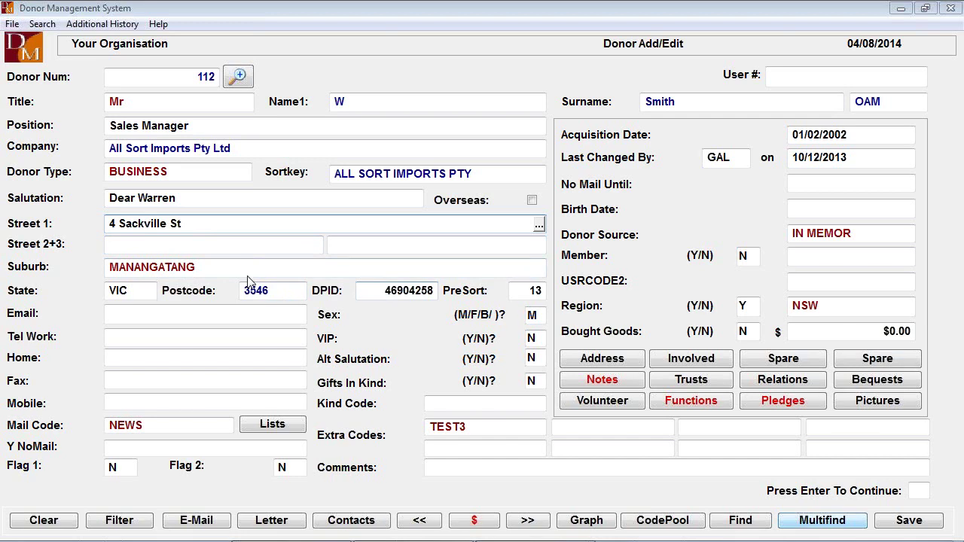
Confirm suburb, state and postcode so the PreSort code changes from 13 to 34
{"action": "left_click", "coordinate": [219, 269]}
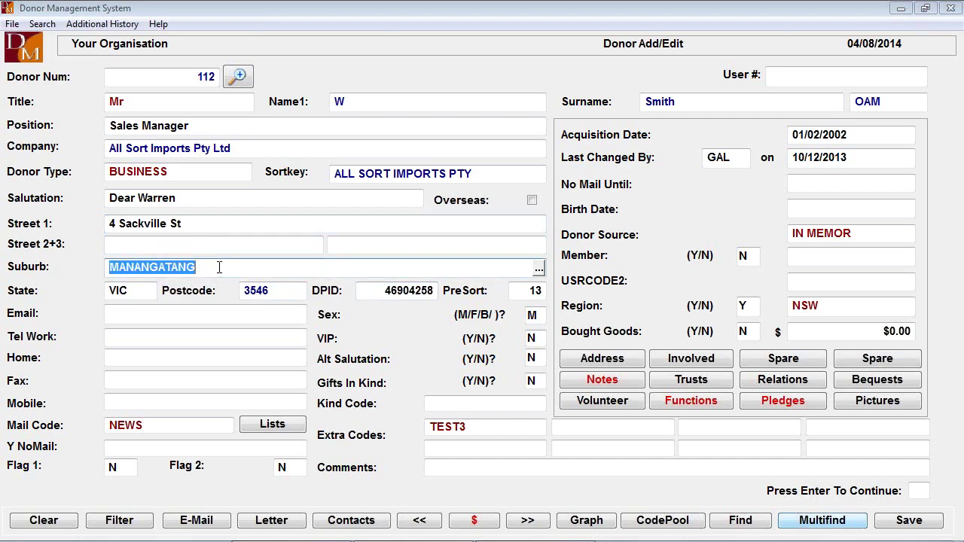
{"action": "key", "text": "Tab"}
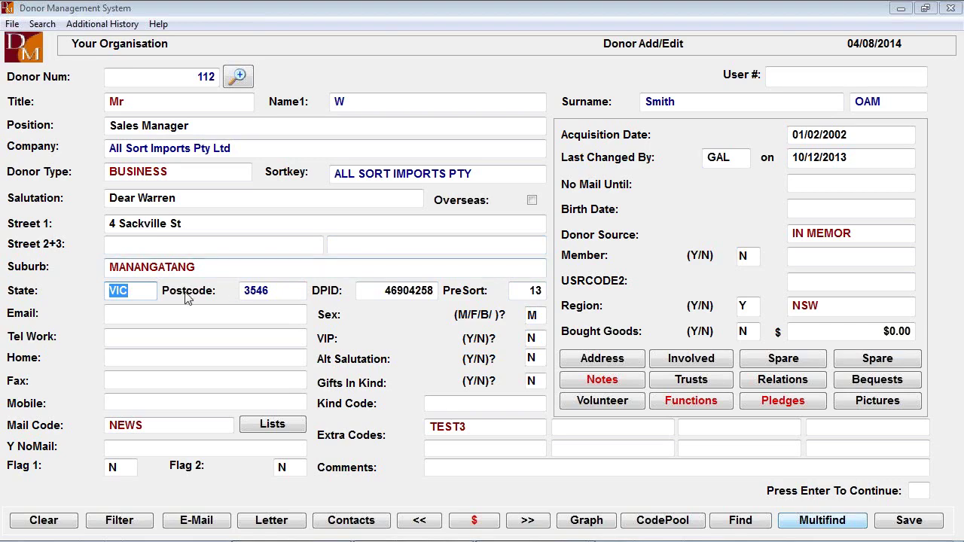
{"action": "left_click", "coordinate": [280, 291]}
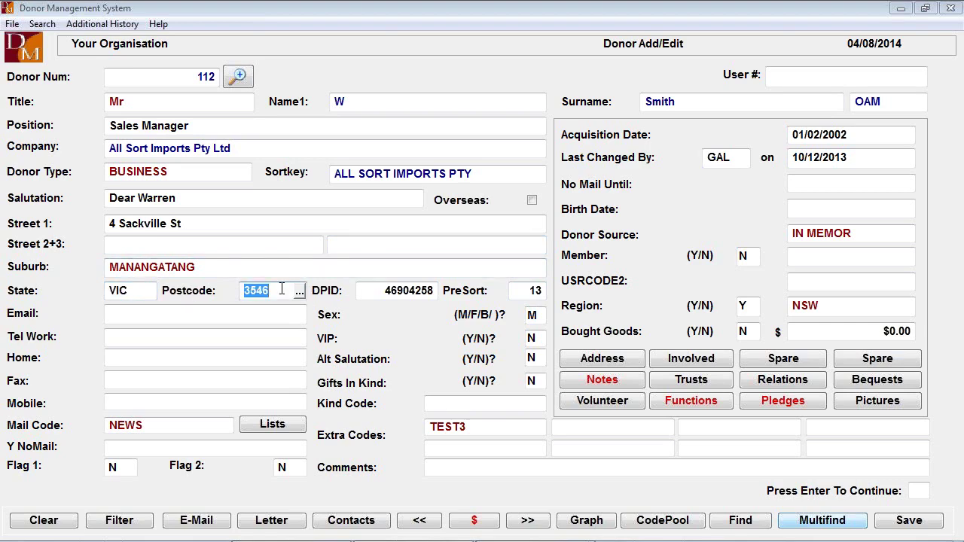
{"action": "key", "text": "Return"}
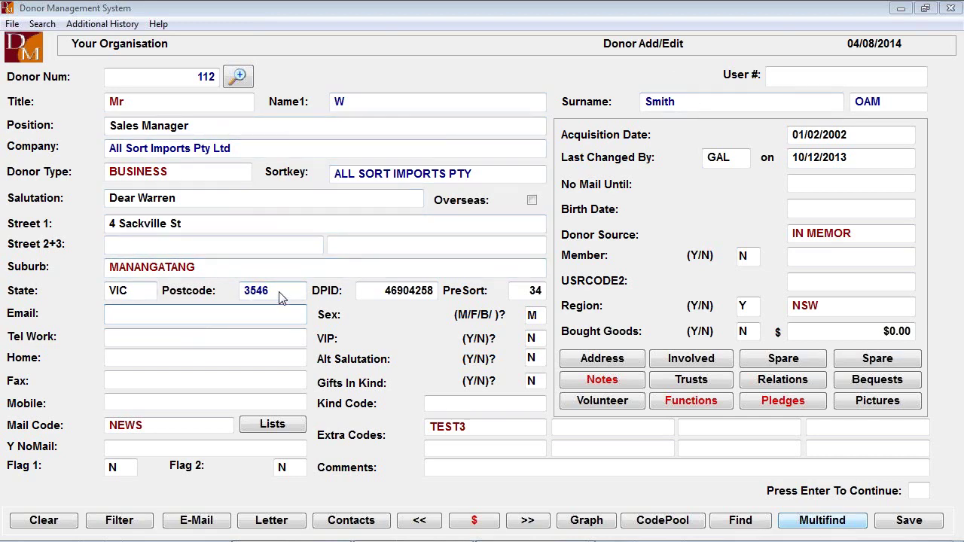
{"action": "left_click", "coordinate": [226, 148]}
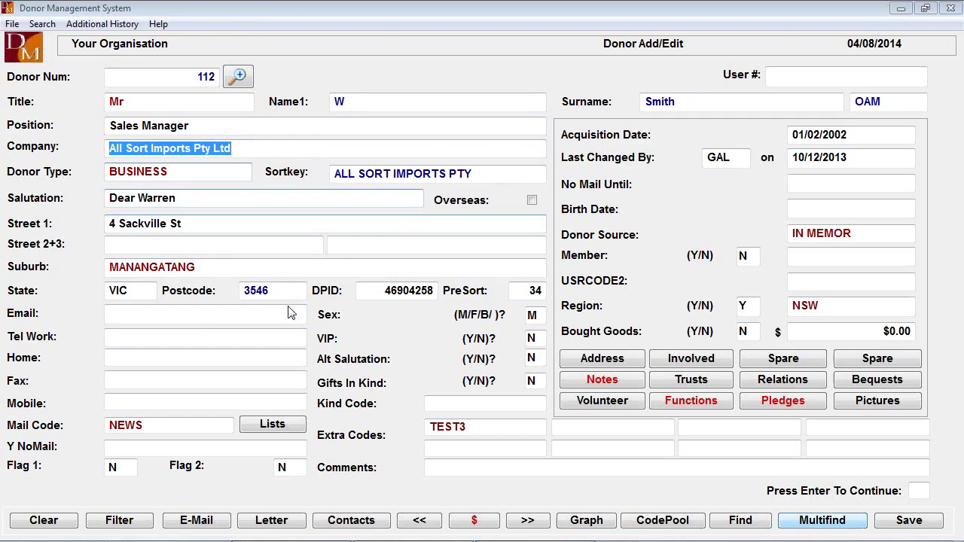
{"action": "left_click", "coordinate": [238, 318]}
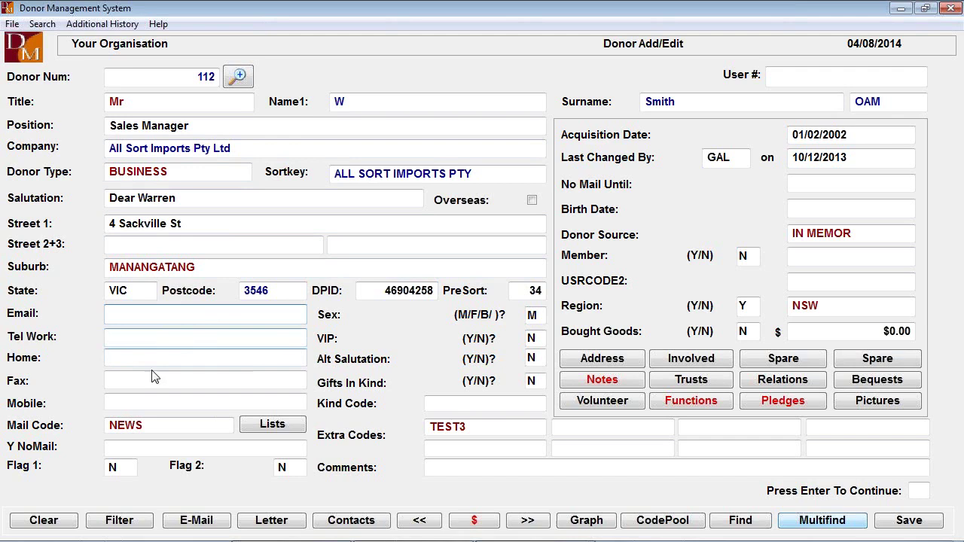
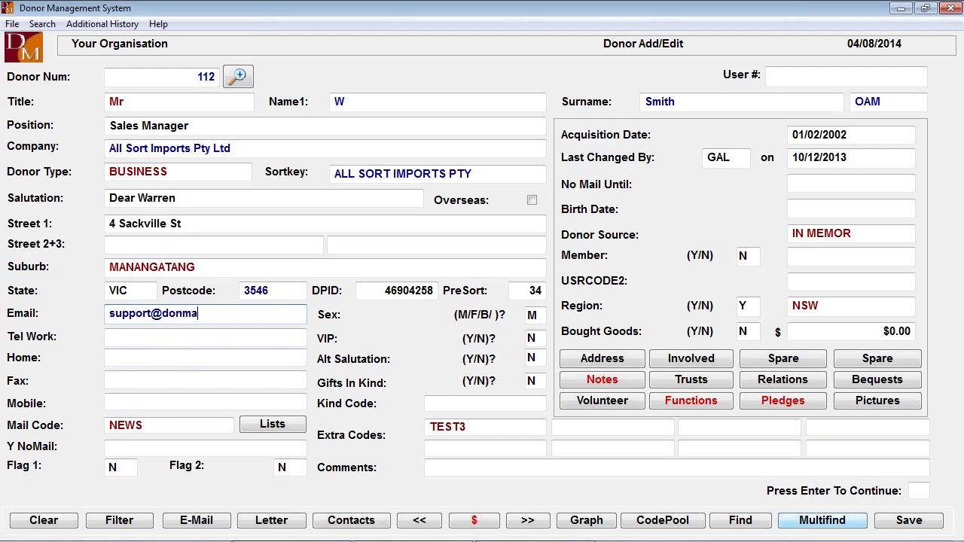
Enter the donor's e-mail address and review the single possible e-mail duplicate
{"action": "key", "text": "Return"}
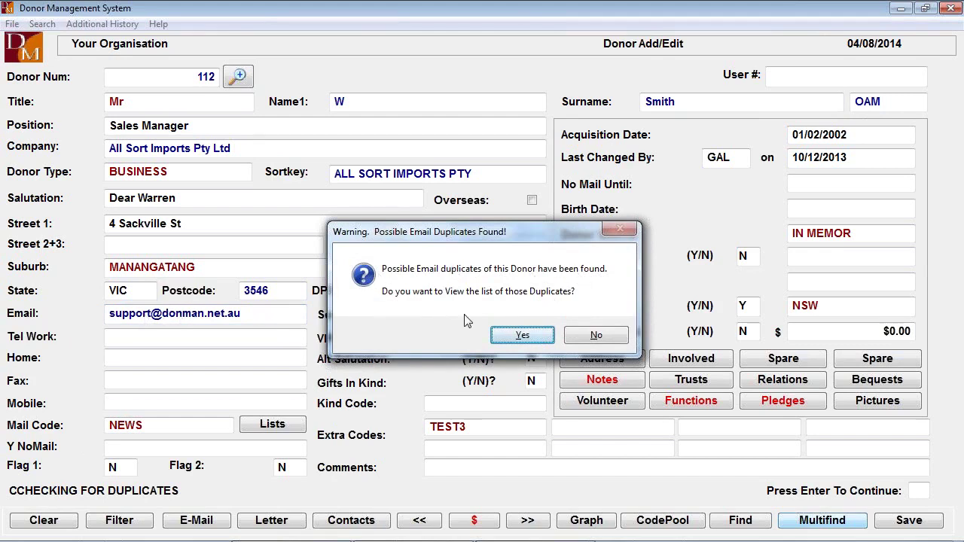
{"action": "left_click", "coordinate": [523, 336]}
{"action": "left_click", "coordinate": [523, 337]}
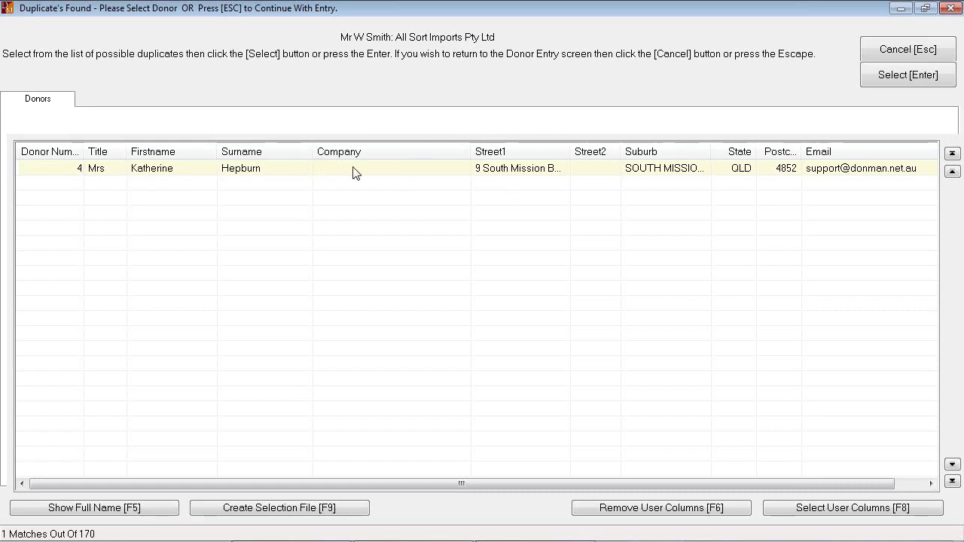
{"action": "key", "text": "Escape"}
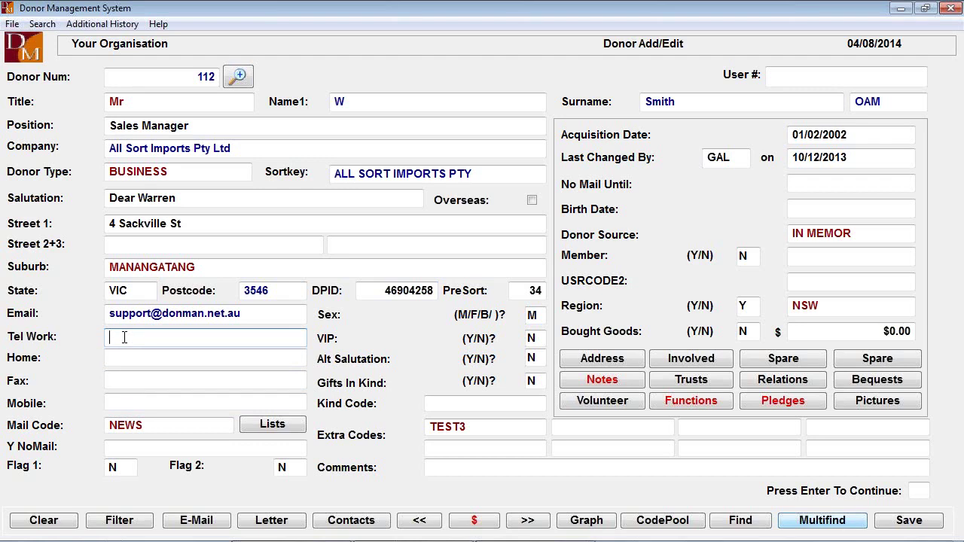
Enter the donor's work phone number in Tel Work, leaving home, fax and mobile blank
{"action": "type", "text": "03 8888 99999"}
{"action": "key", "text": "Tab"}
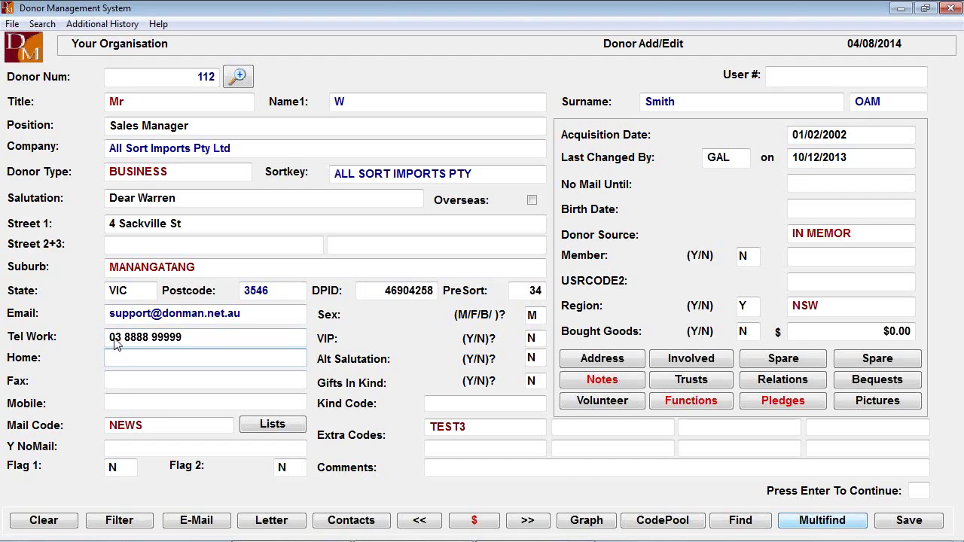
{"action": "left_click", "coordinate": [124, 402]}
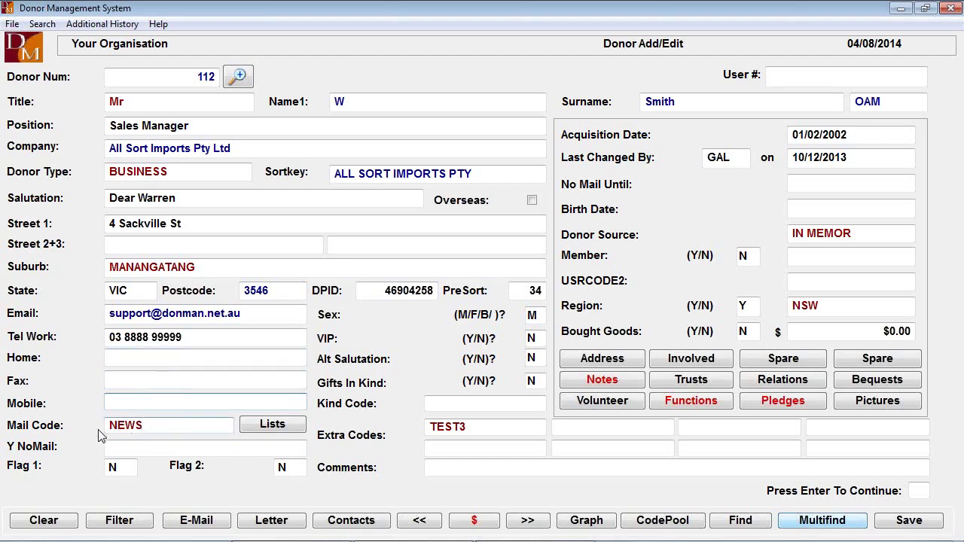
Switch the mail code from NEWS to ON LIST and bring up the seven available mail lists
{"action": "left_click", "coordinate": [187, 431]}
{"action": "double_click", "coordinate": [226, 425]}
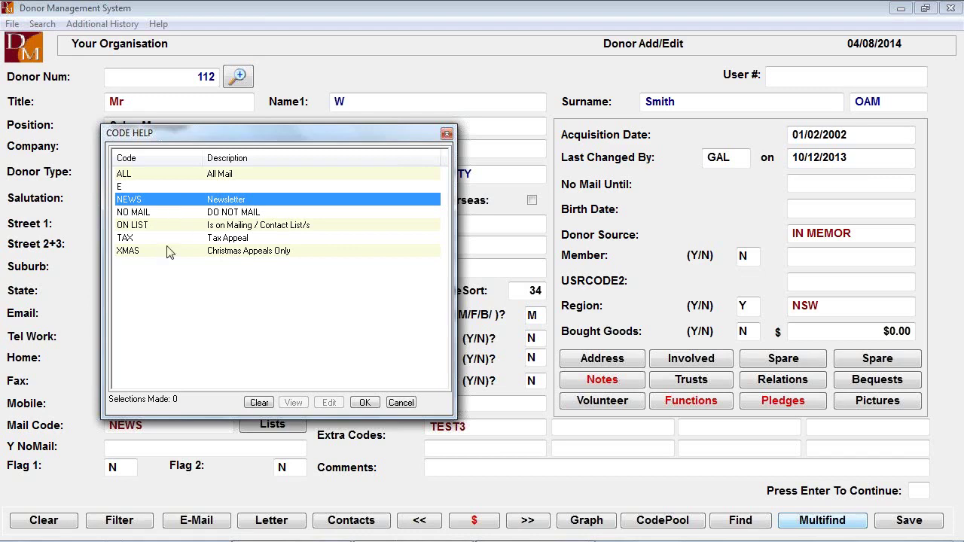
{"action": "left_click", "coordinate": [140, 176]}
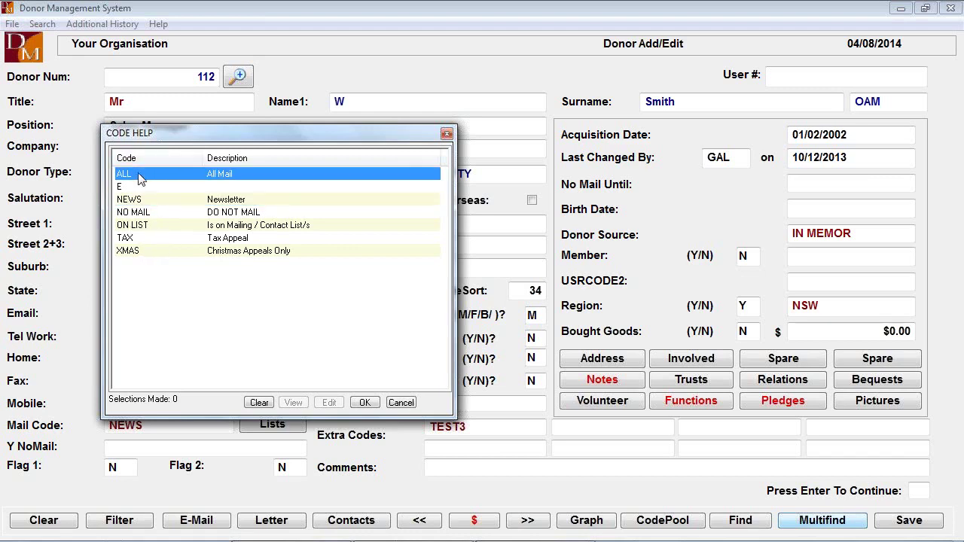
{"action": "left_click", "coordinate": [164, 228]}
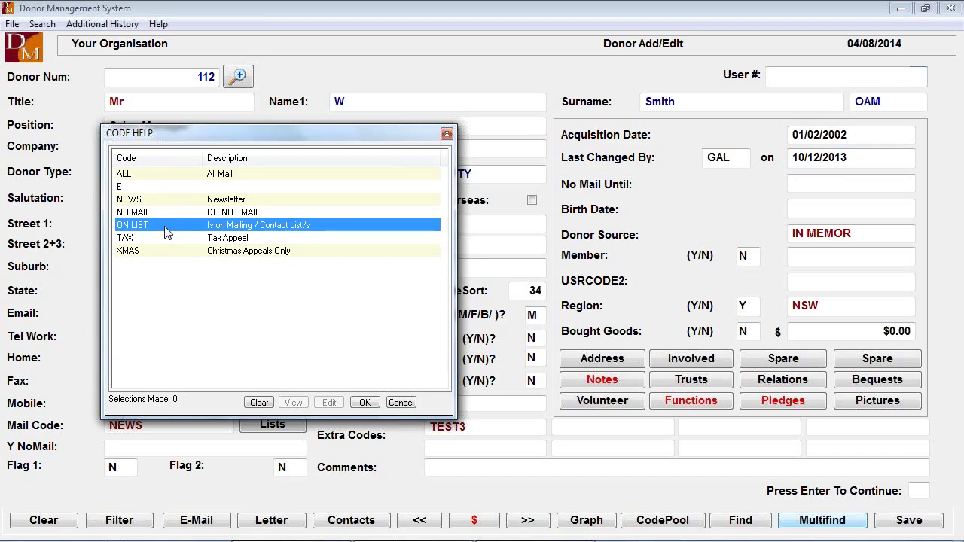
{"action": "double_click", "coordinate": [167, 233]}
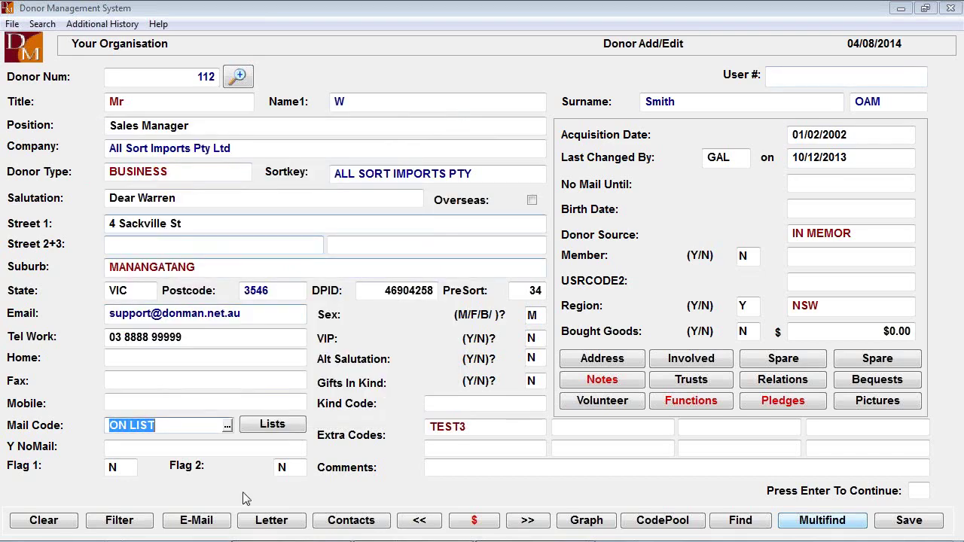
{"action": "left_click", "coordinate": [278, 430]}
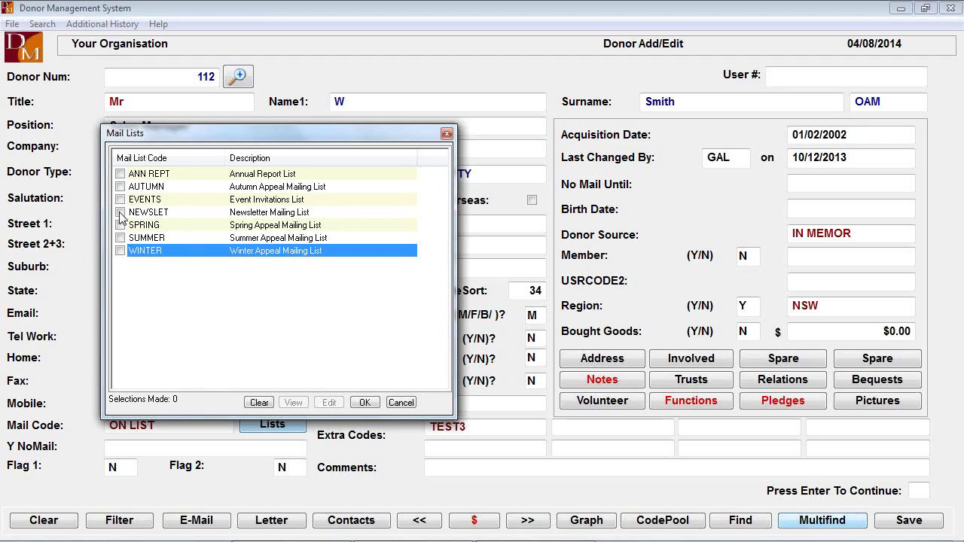
Tick the NEWSLET, SPRING, AUTUMN, SUMMER and WINTER mail lists and confirm them
{"action": "left_click", "coordinate": [120, 213]}
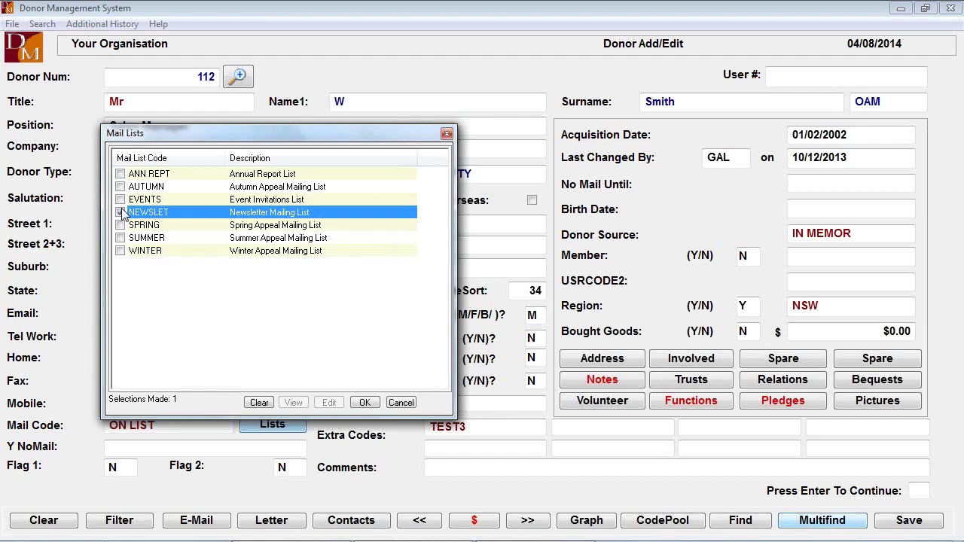
{"action": "left_click", "coordinate": [121, 226]}
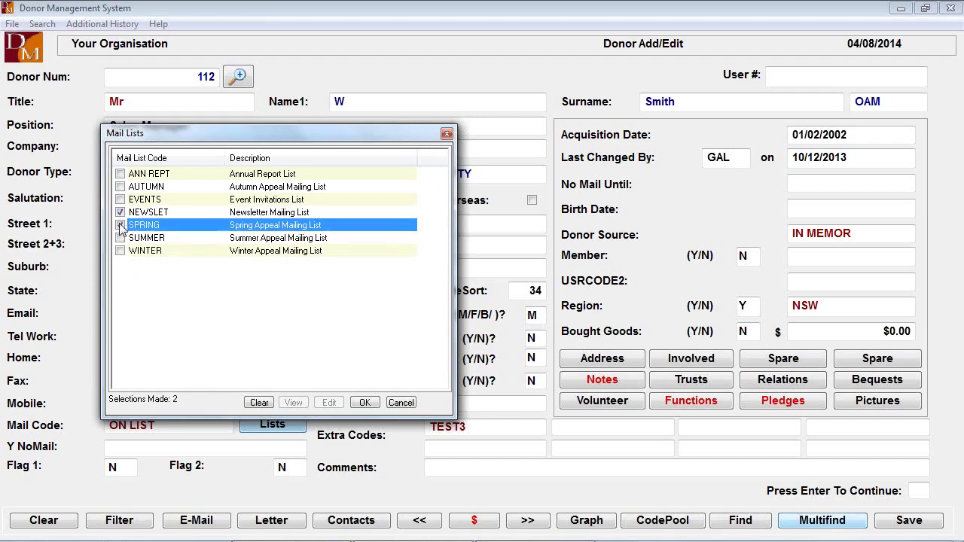
{"action": "left_click", "coordinate": [120, 187]}
{"action": "left_click", "coordinate": [120, 239]}
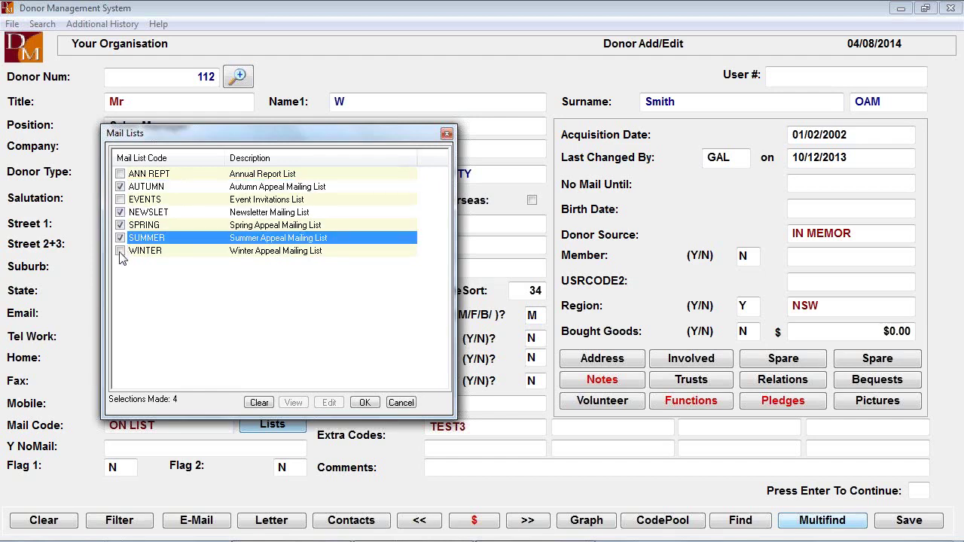
{"action": "left_click", "coordinate": [119, 252]}
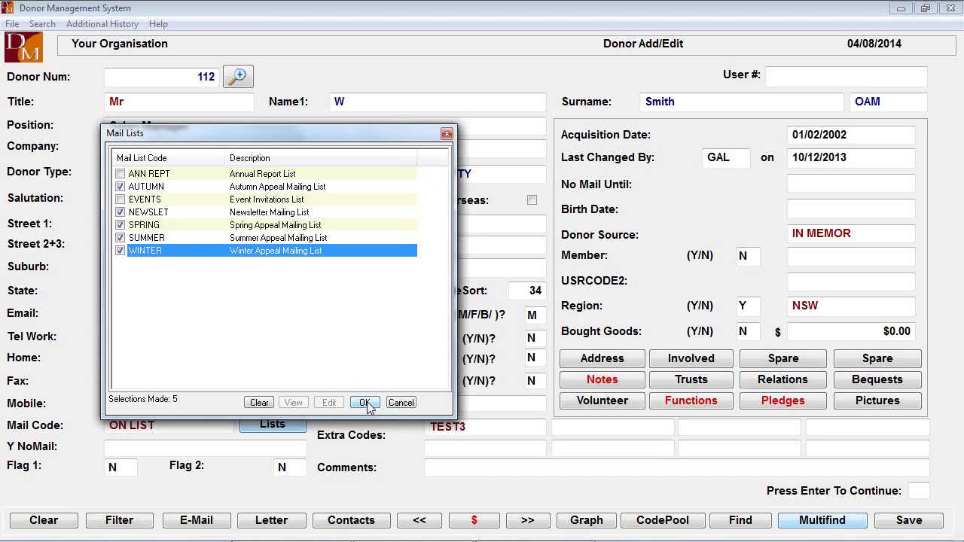
{"action": "left_click", "coordinate": [365, 403]}
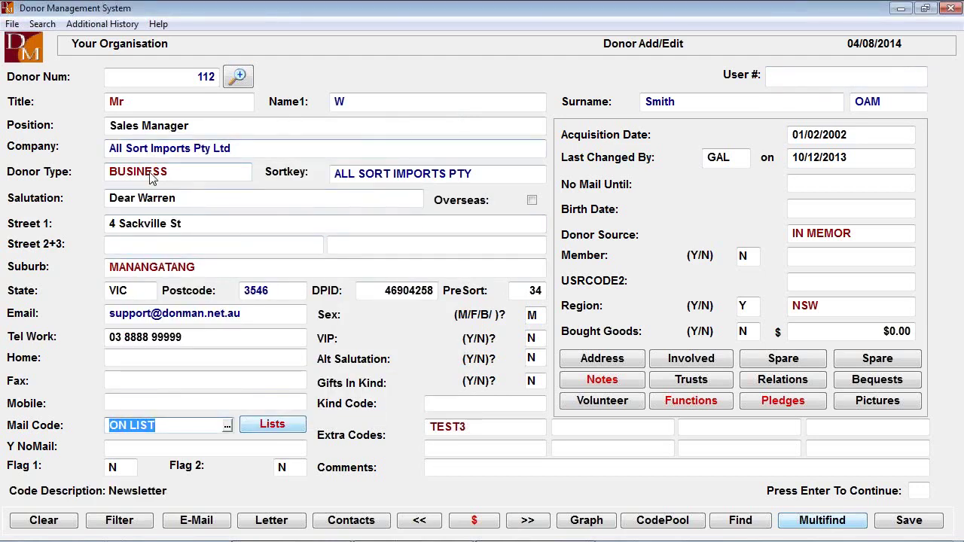
{"action": "left_click", "coordinate": [178, 179]}
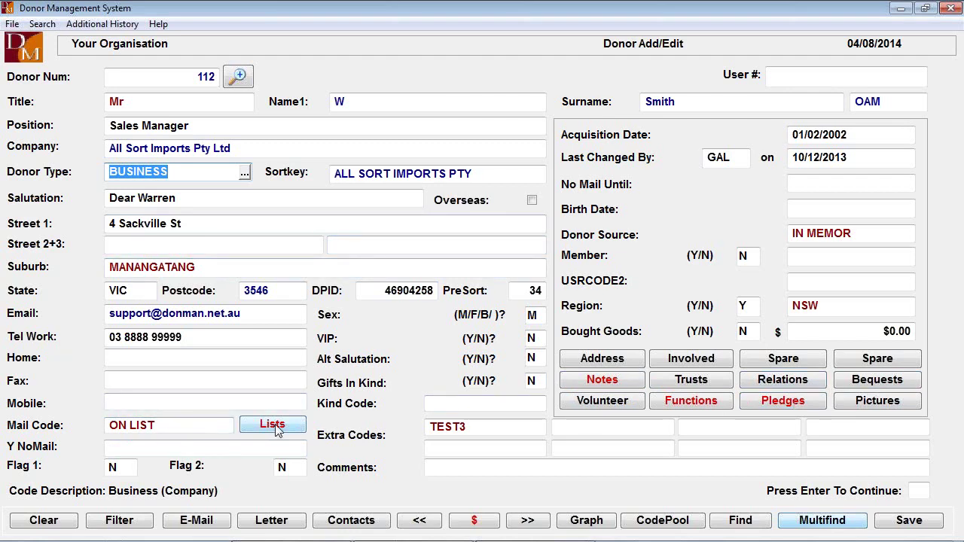
{"action": "left_click", "coordinate": [186, 429]}
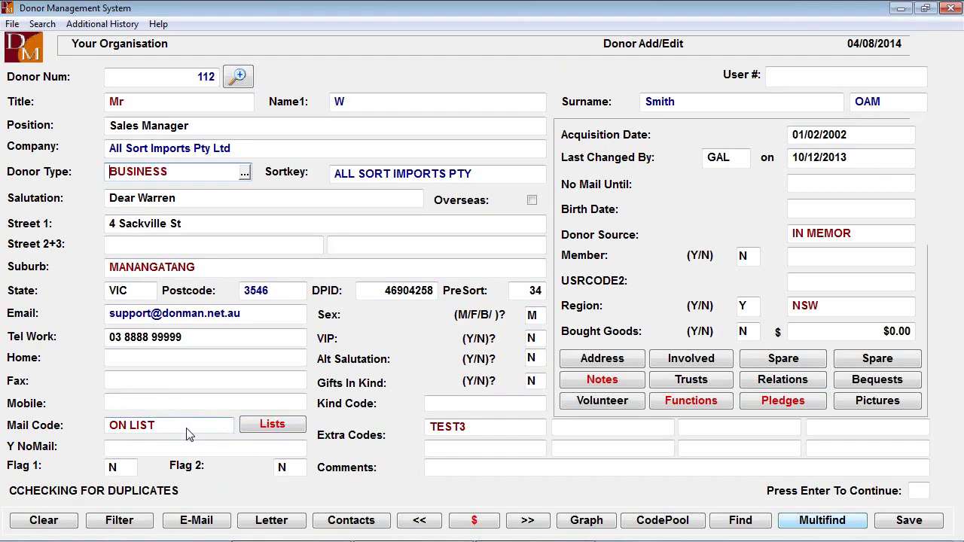
{"action": "left_click", "coordinate": [596, 337]}
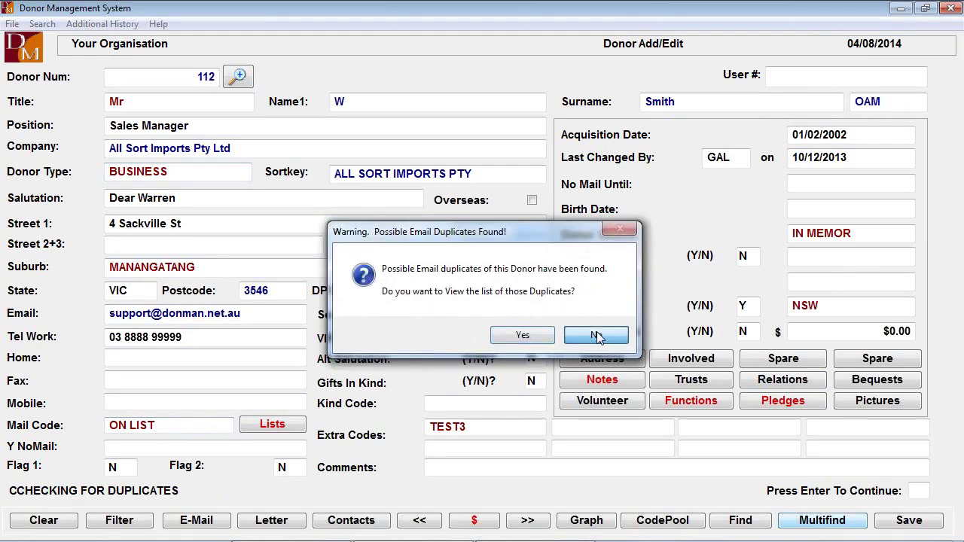
{"action": "left_click", "coordinate": [196, 428]}
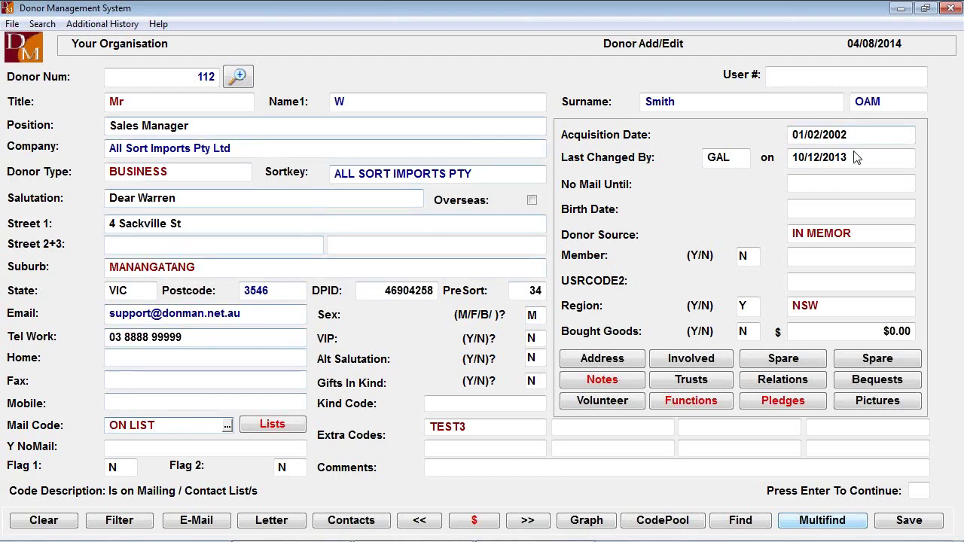
{"action": "left_click", "coordinate": [804, 185]}
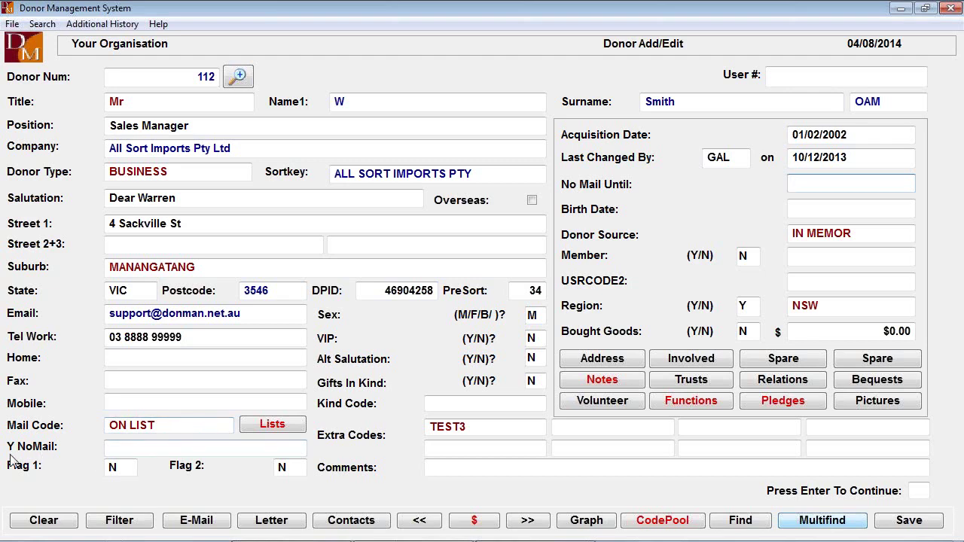
{"action": "left_click", "coordinate": [153, 450]}
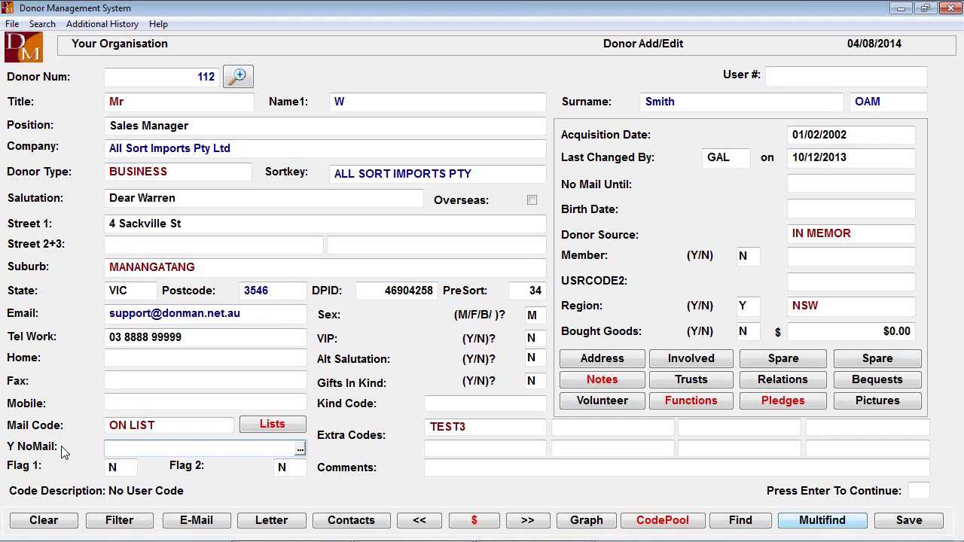
{"action": "left_click", "coordinate": [301, 448]}
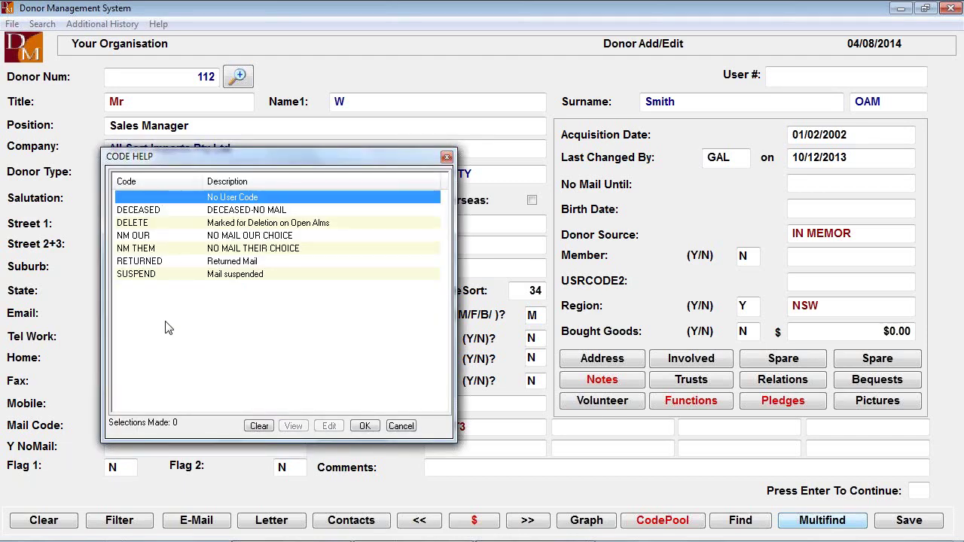
{"action": "left_click", "coordinate": [400, 427]}
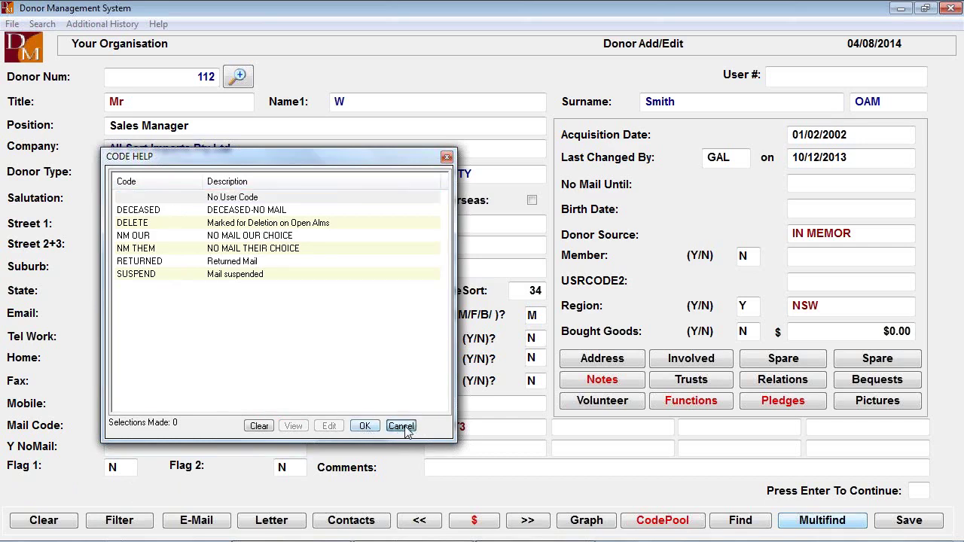
{"action": "left_click", "coordinate": [169, 425]}
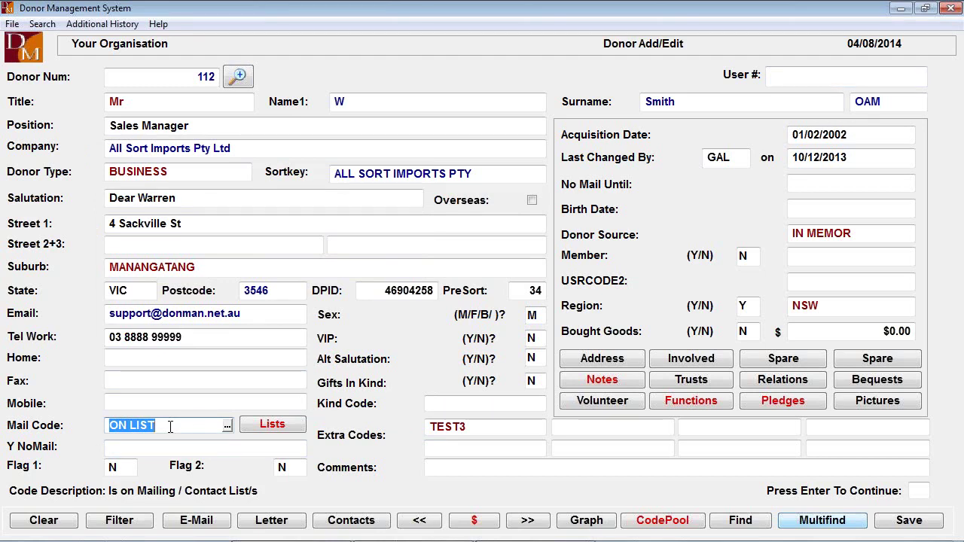
{"action": "left_click", "coordinate": [163, 449]}
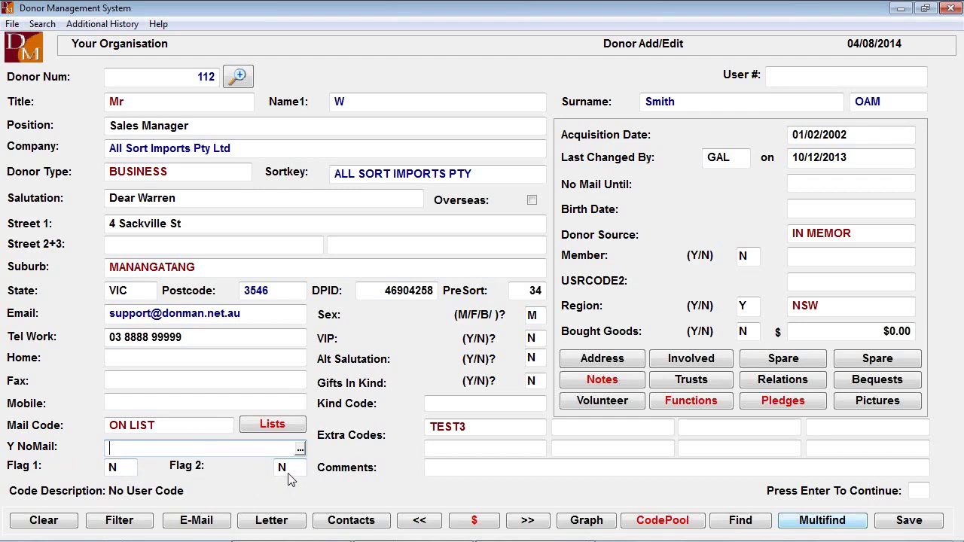
{"action": "left_click", "coordinate": [144, 449]}
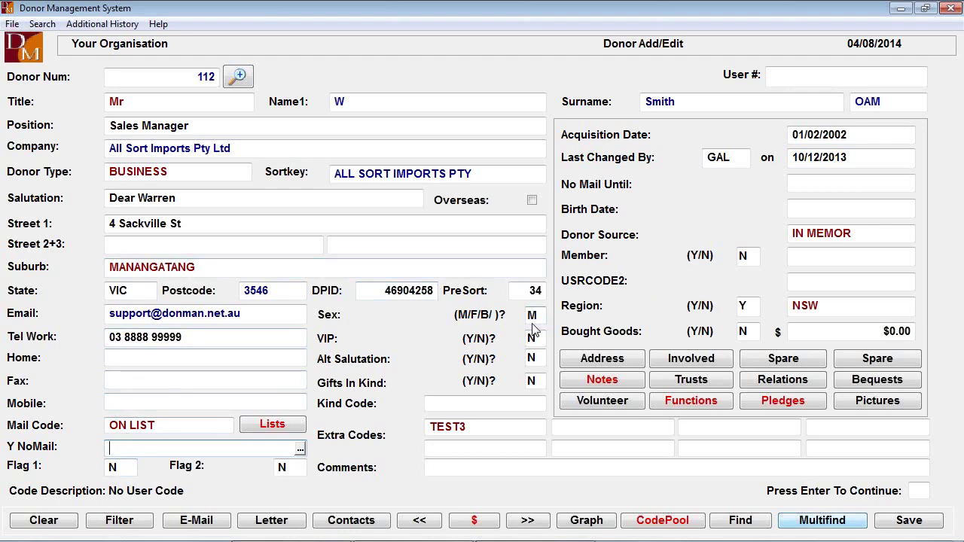
{"action": "key", "text": "Tab"}
{"action": "key", "text": "Tab"}
{"action": "key", "text": "Tab"}
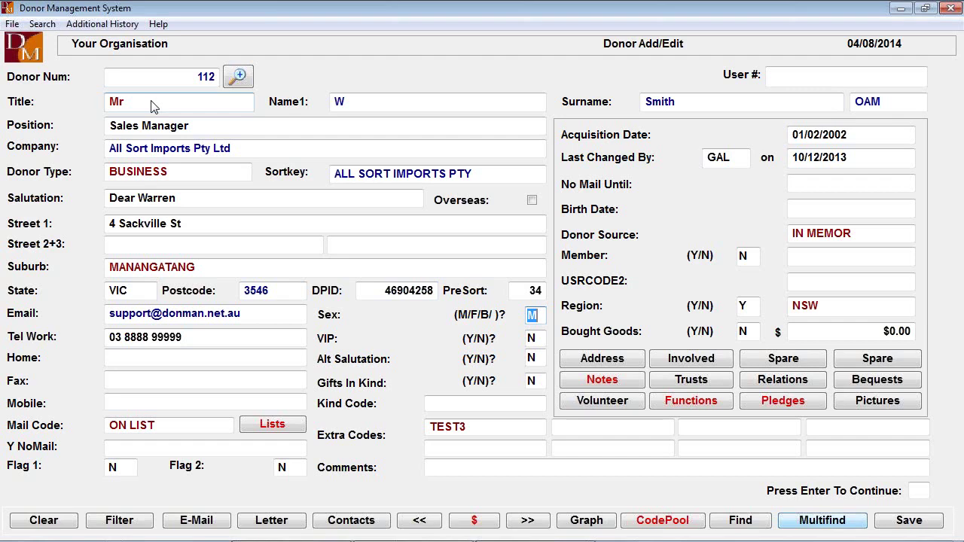
{"action": "key", "text": "Delete"}
{"action": "key", "text": "Return"}
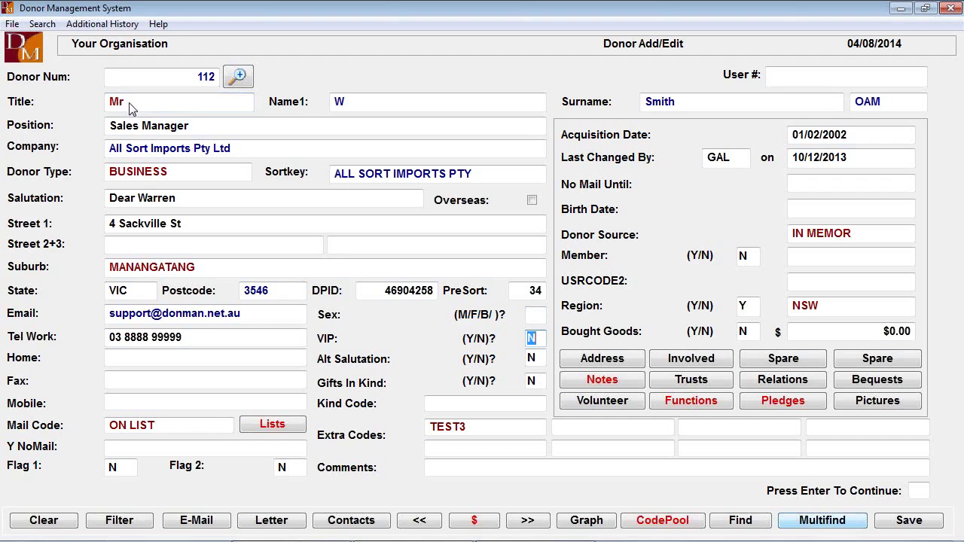
{"action": "left_click", "coordinate": [538, 317]}
{"action": "type", "text": "M"}
{"action": "key", "text": "Return"}
{"action": "left_click", "coordinate": [538, 359]}
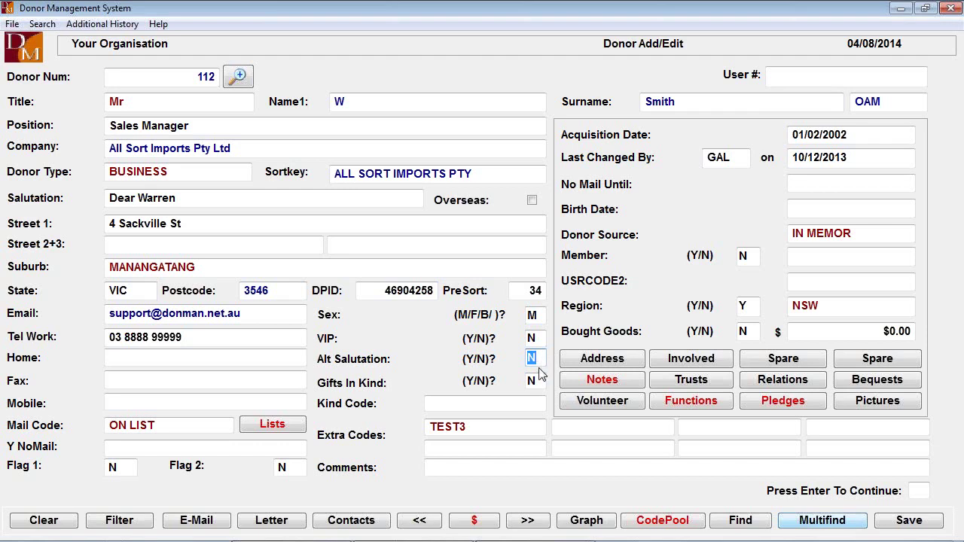
{"action": "left_click", "coordinate": [542, 381]}
{"action": "type", "text": "Y"}
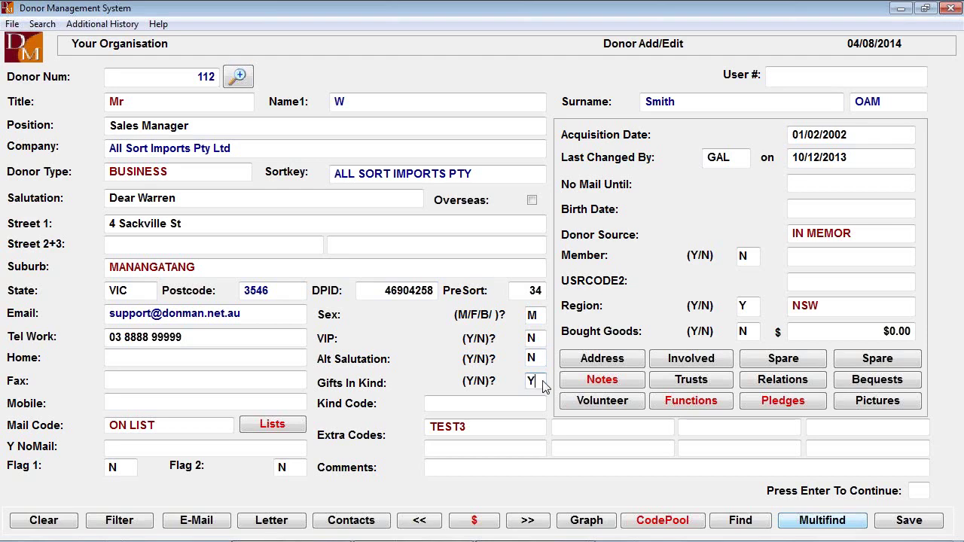
{"action": "key", "text": "Return"}
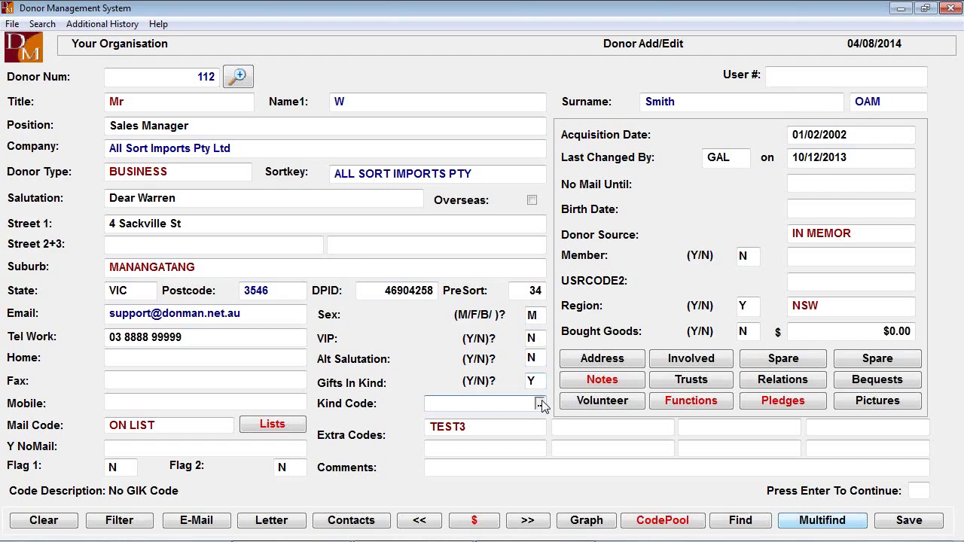
{"action": "left_click", "coordinate": [540, 404]}
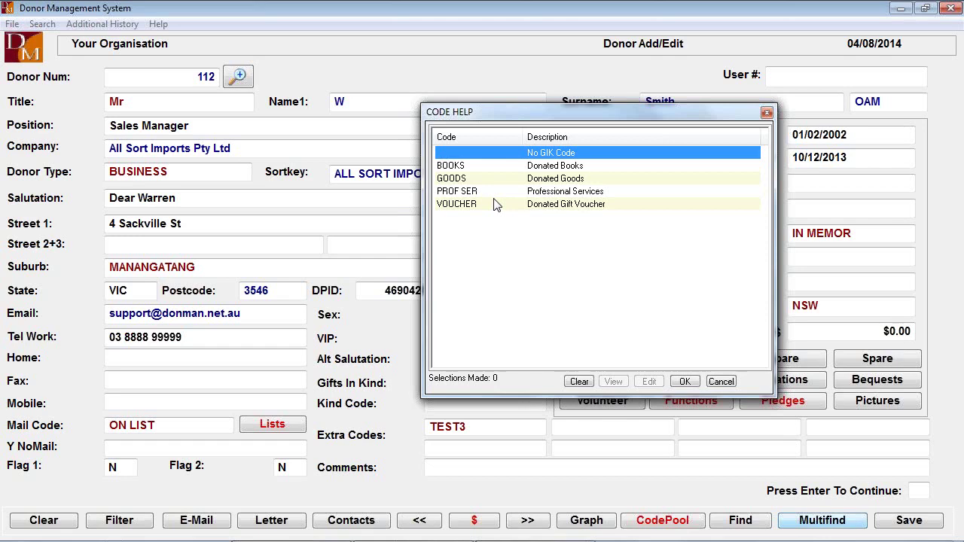
{"action": "key", "text": "Escape"}
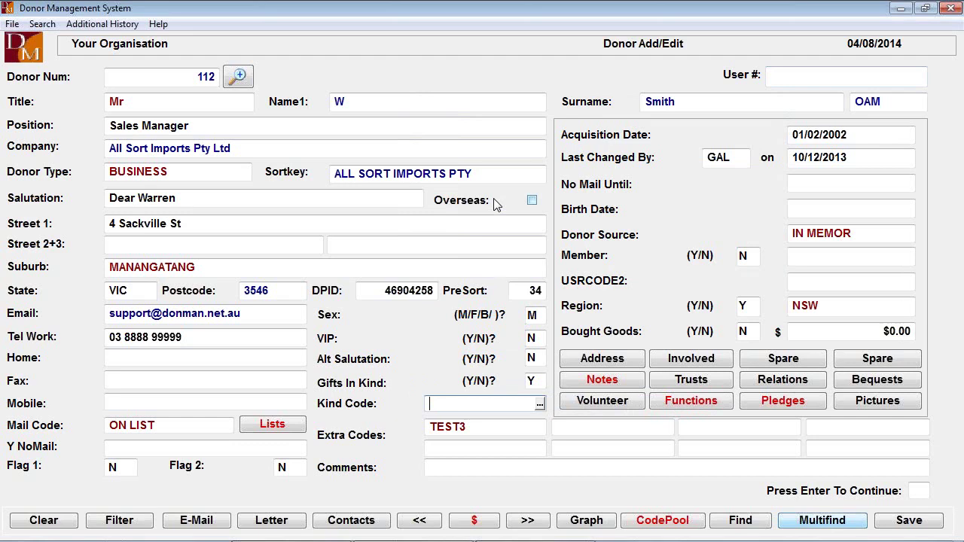
{"action": "key", "text": "shift+Tab"}
{"action": "type", "text": "N"}
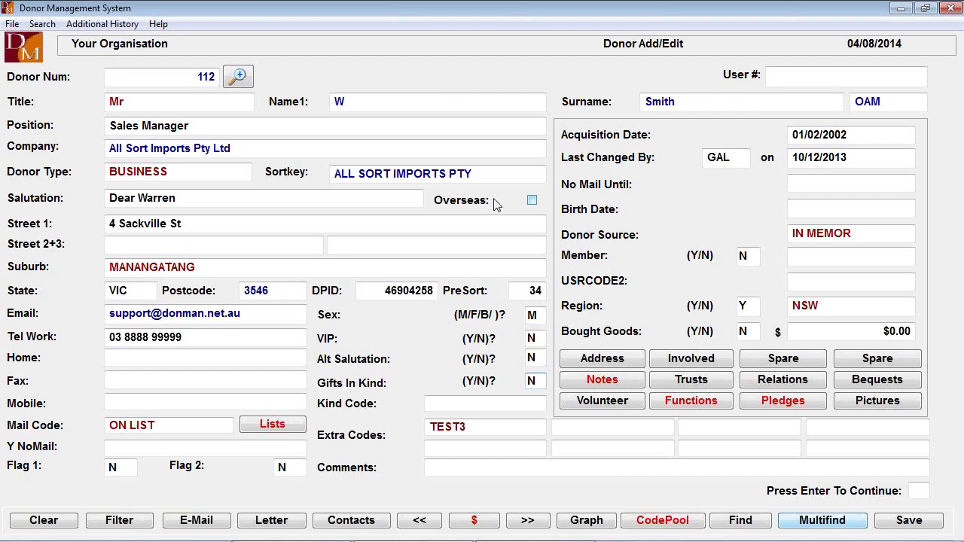
{"action": "key", "text": "Tab"}
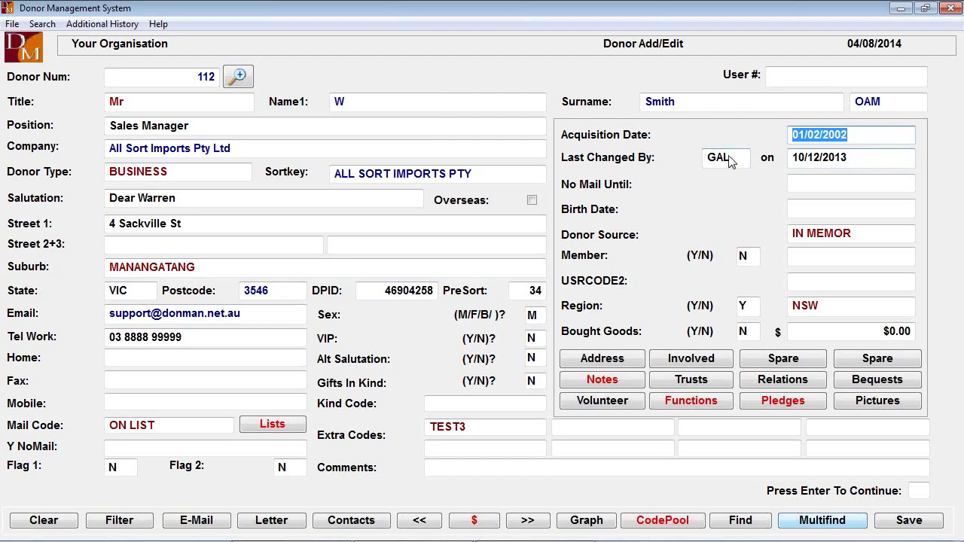
{"action": "left_click", "coordinate": [816, 187]}
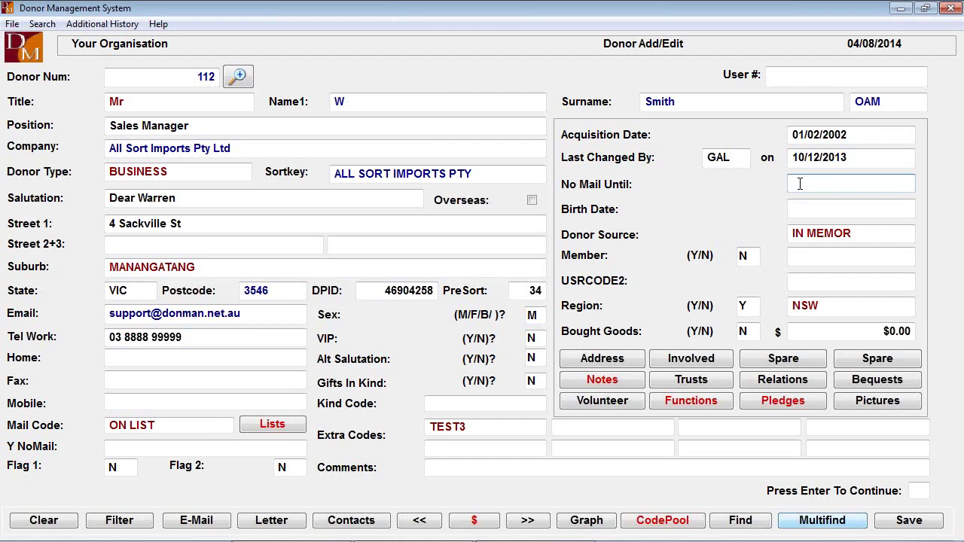
{"action": "type", "text": "15090"}
{"action": "key", "text": "BackSpace"}
{"action": "type", "text": "14"}
{"action": "key", "text": "Return"}
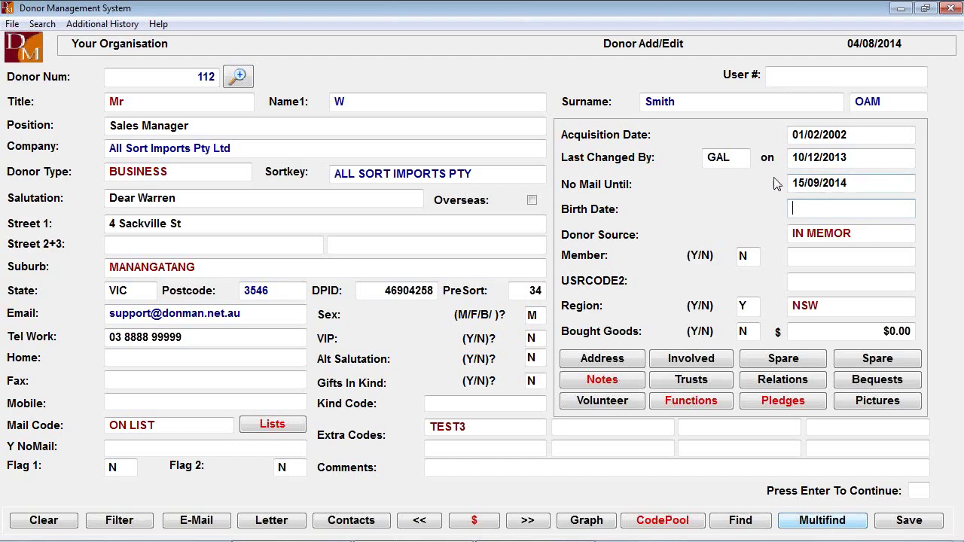
{"action": "left_click", "coordinate": [861, 180]}
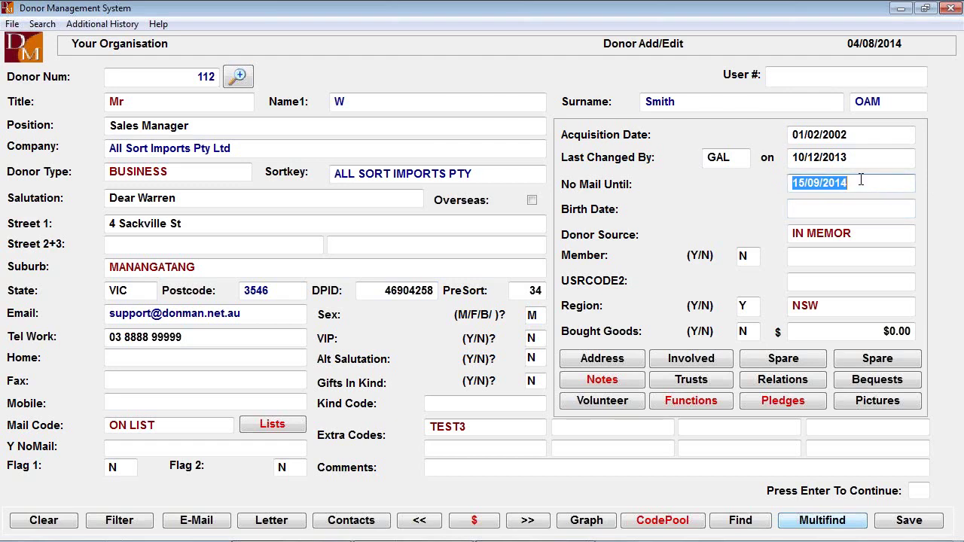
{"action": "key", "text": "BackSpace"}
{"action": "key", "text": "Tab"}
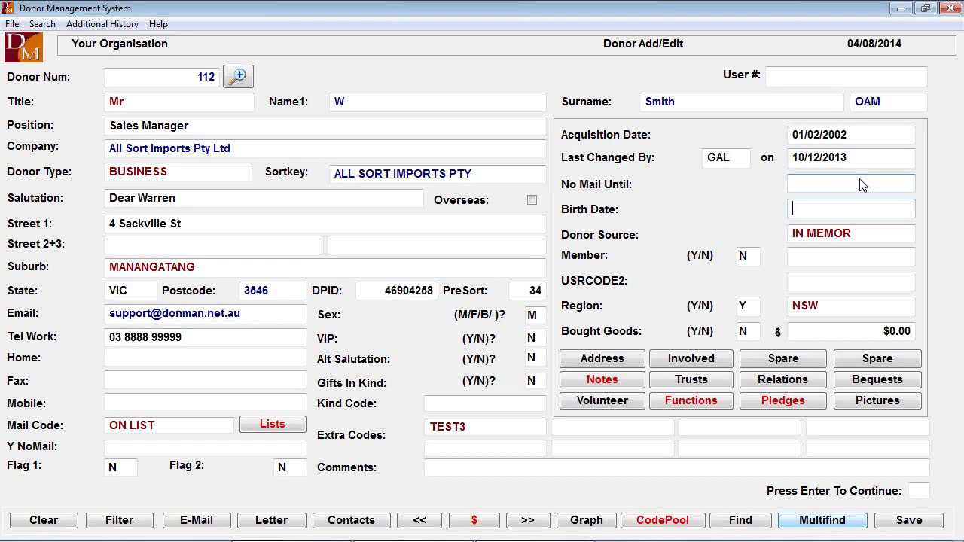
{"action": "key", "text": "Tab"}
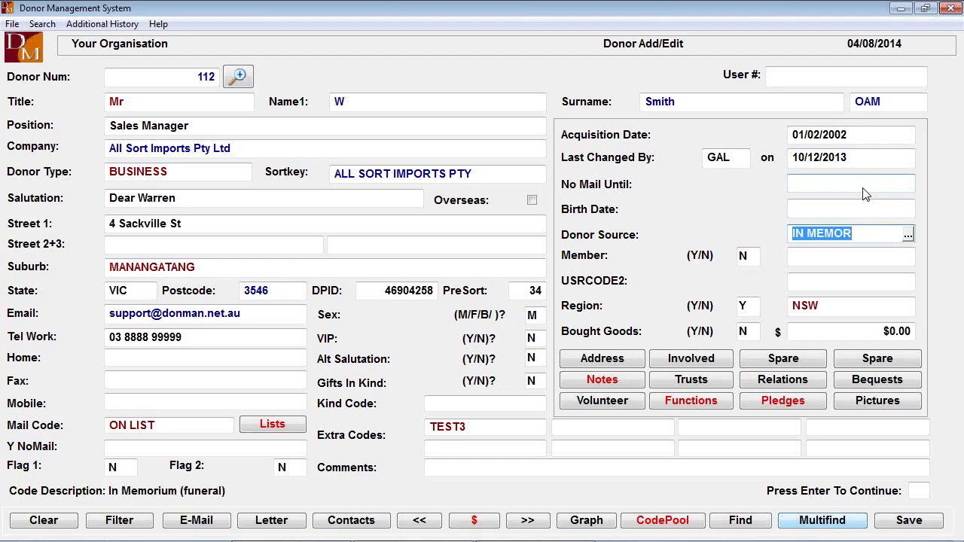
{"action": "left_click", "coordinate": [908, 236]}
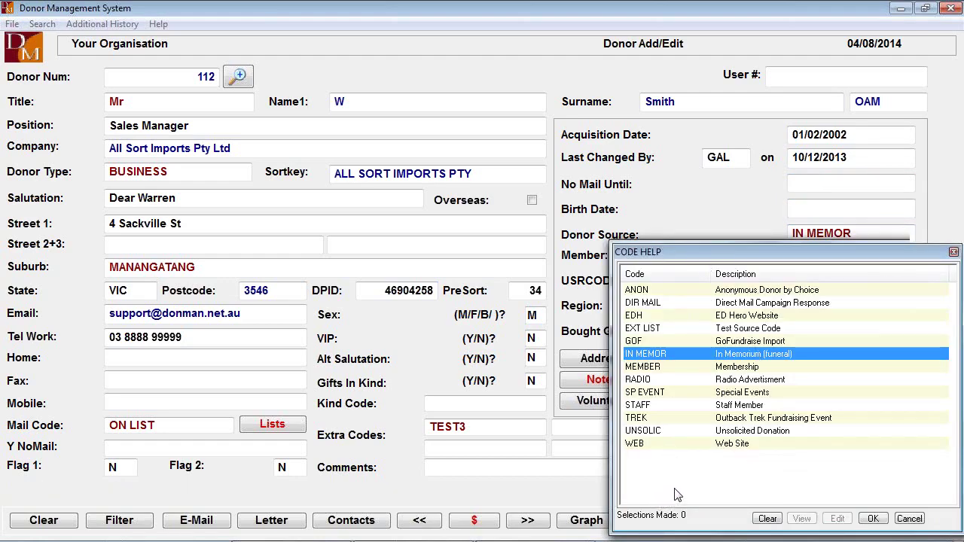
{"action": "left_click", "coordinate": [873, 519]}
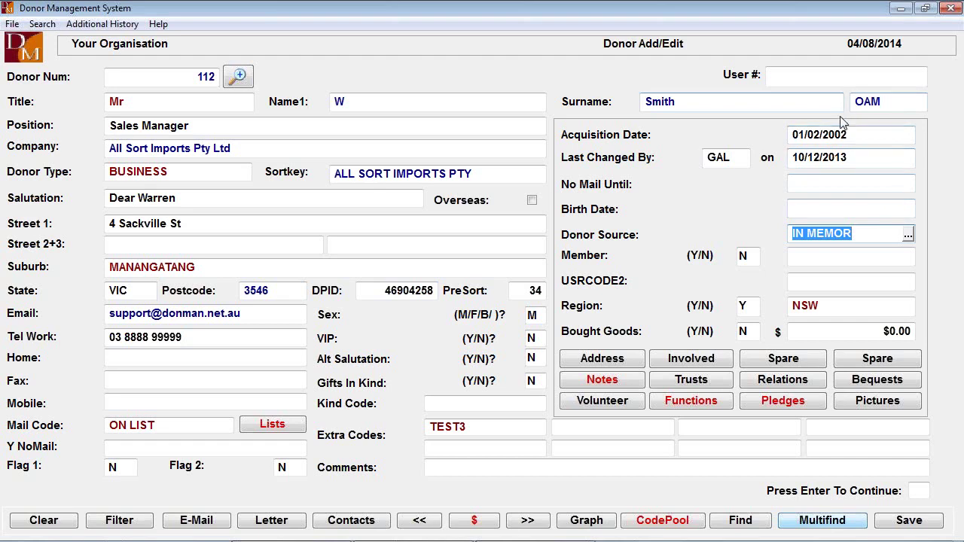
{"action": "left_click", "coordinate": [865, 136]}
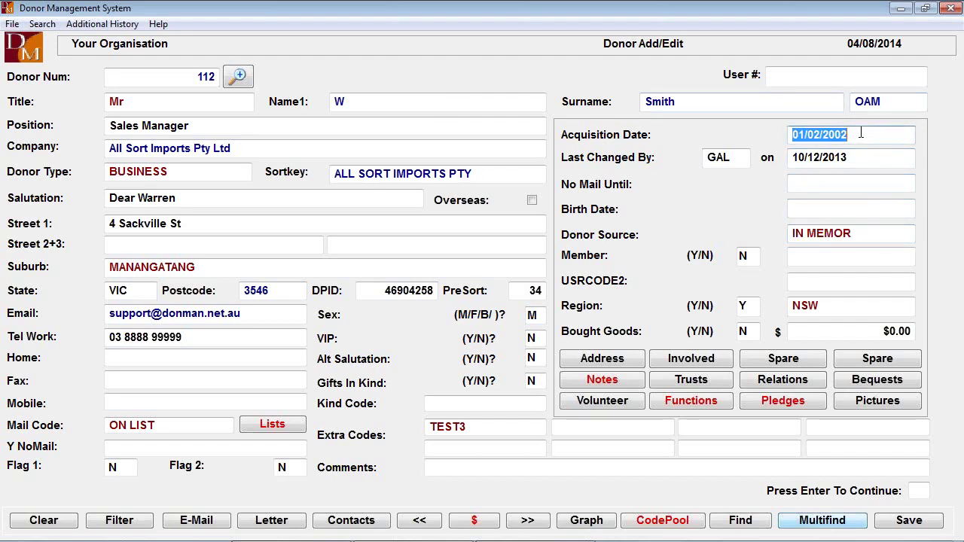
{"action": "left_click", "coordinate": [864, 234]}
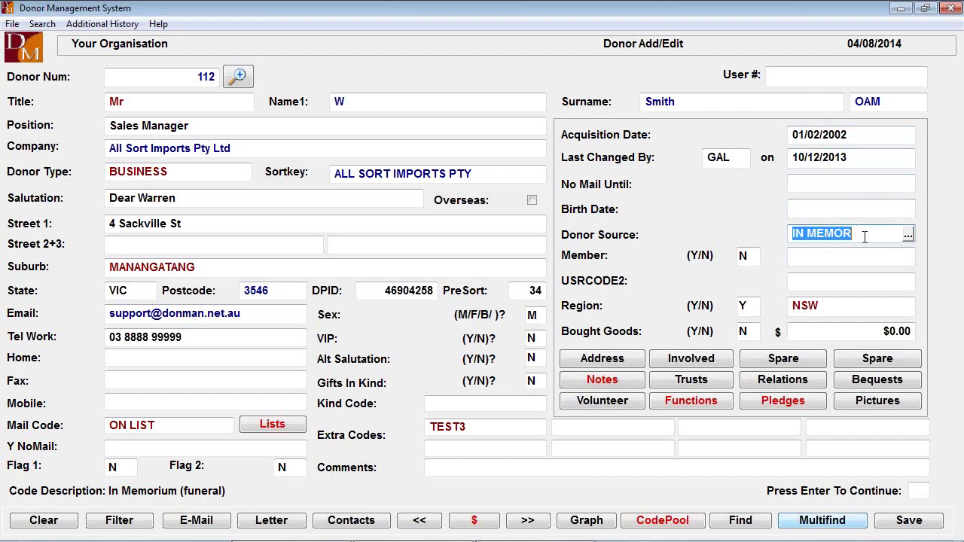
{"action": "left_click", "coordinate": [752, 259]}
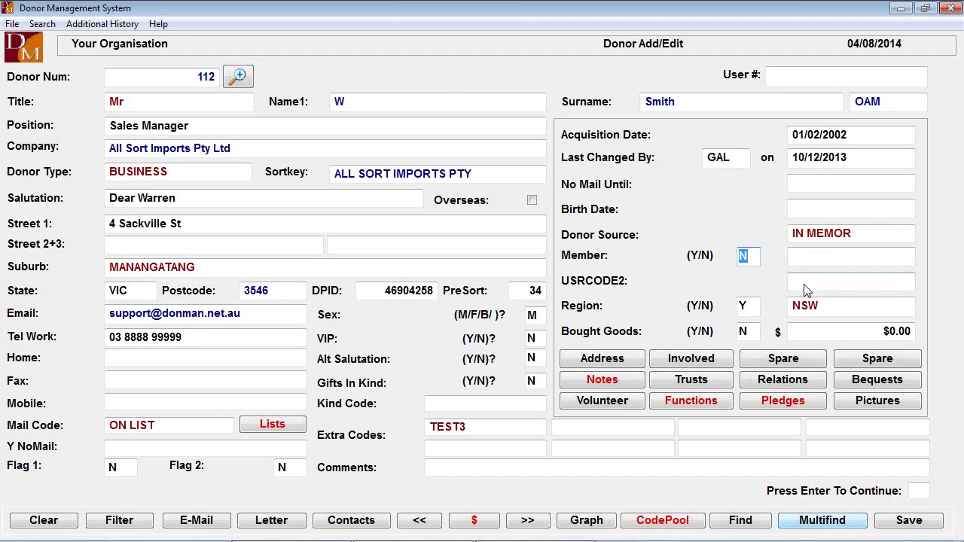
{"action": "left_click", "coordinate": [805, 283]}
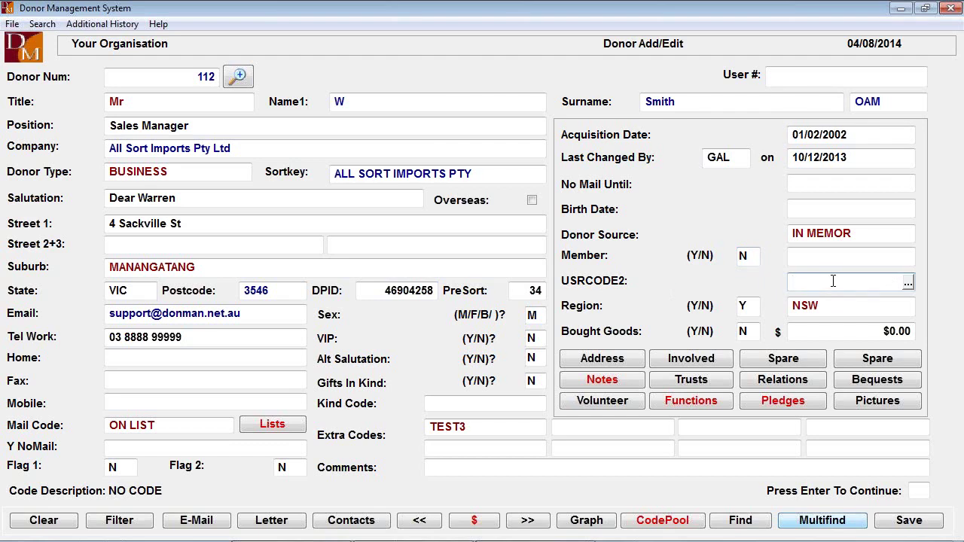
{"action": "left_click", "coordinate": [908, 283]}
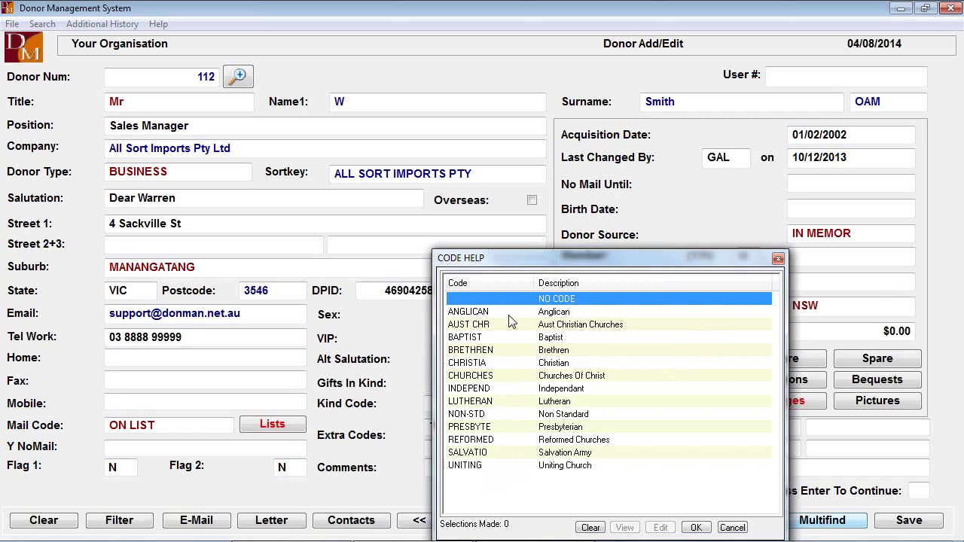
{"action": "left_click", "coordinate": [732, 528]}
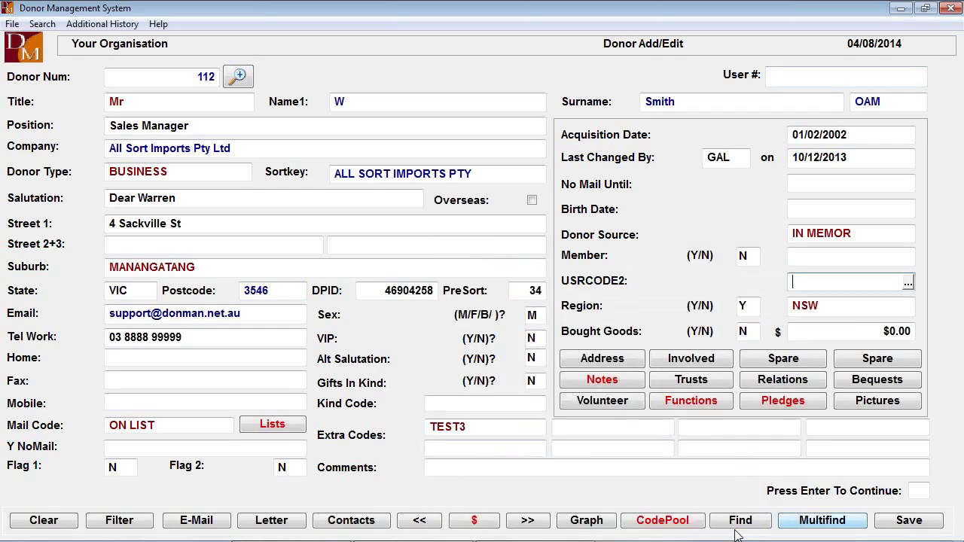
{"action": "left_click", "coordinate": [748, 308]}
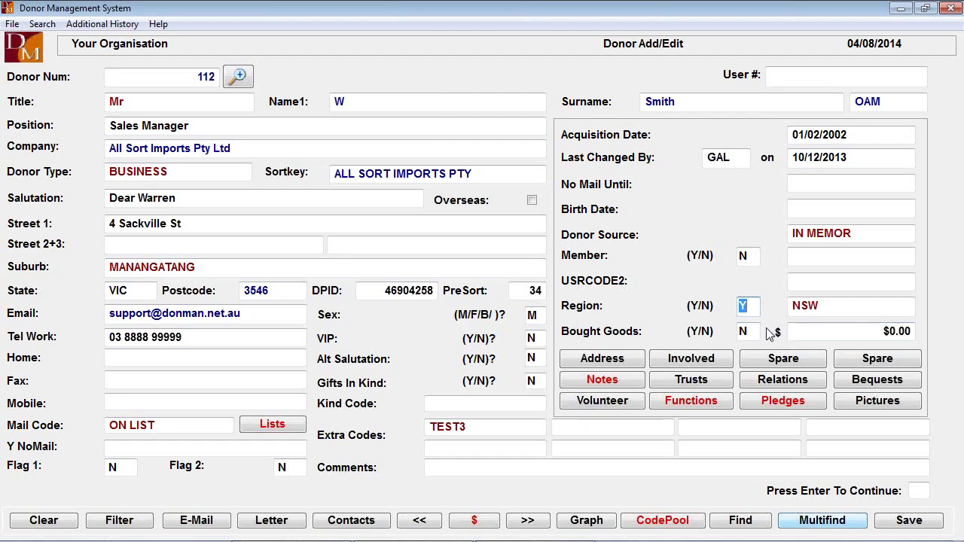
Set the region code to VIC, leaving Bought Goods at N and $0.00
{"action": "key", "text": "Return"}
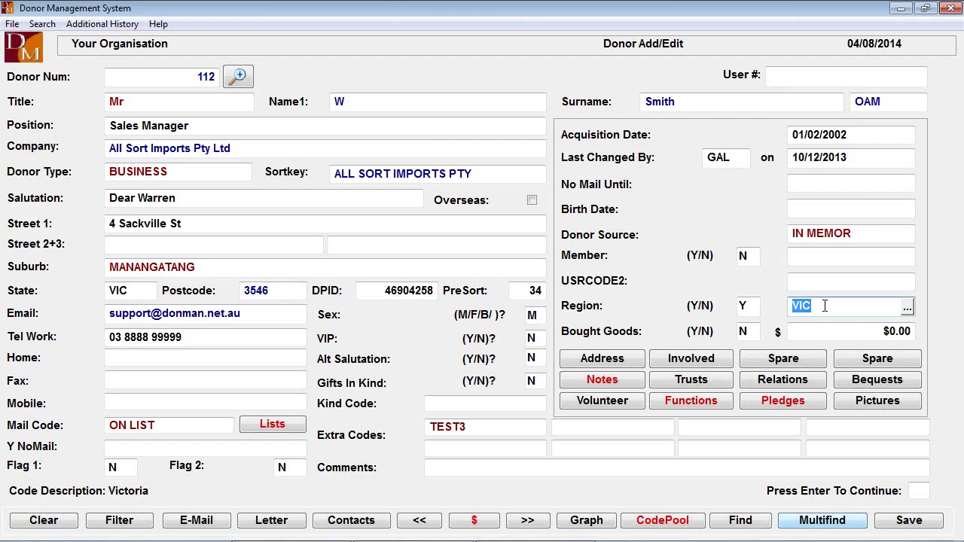
{"action": "left_click", "coordinate": [745, 335]}
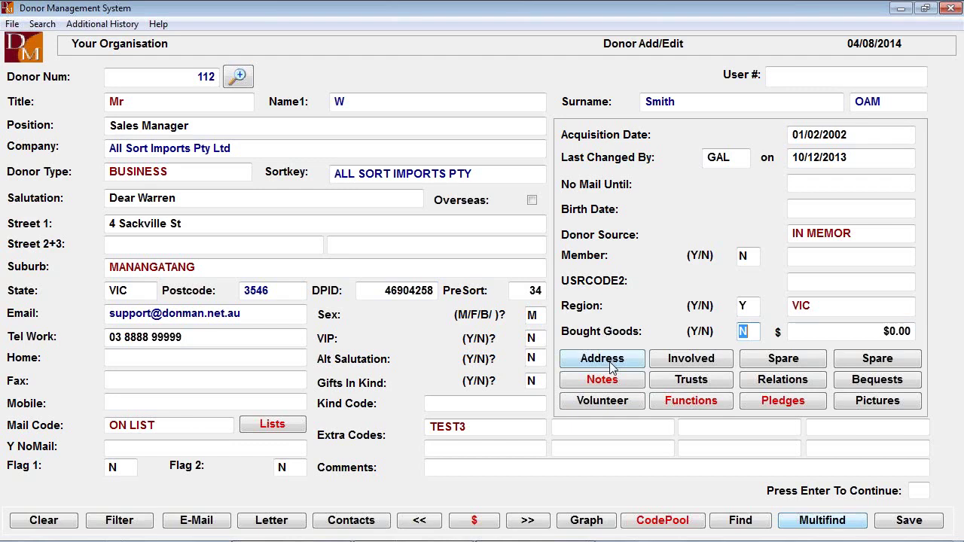
Add and save a PREVIOUS-type extra address copied from the donor's main address
{"action": "left_click", "coordinate": [609, 362]}
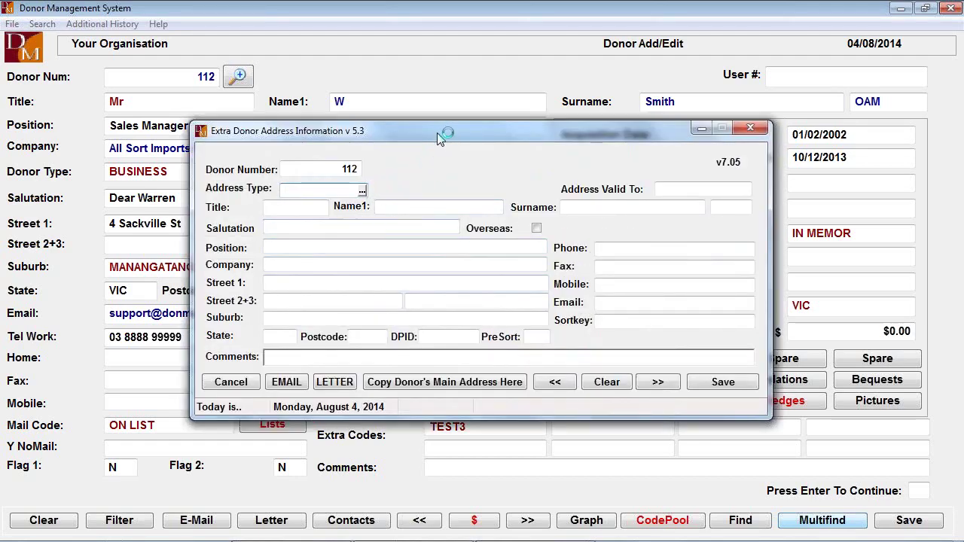
{"action": "left_click", "coordinate": [370, 185]}
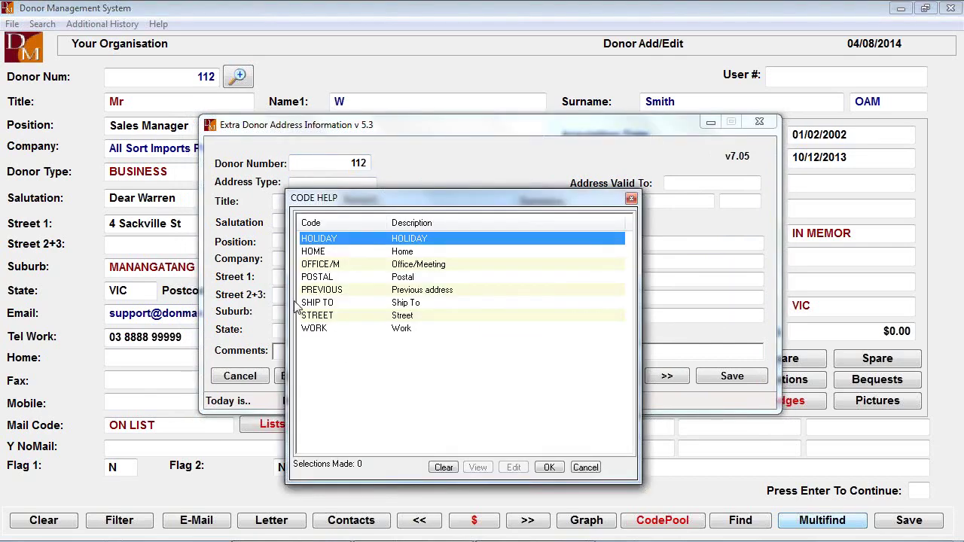
{"action": "double_click", "coordinate": [331, 291]}
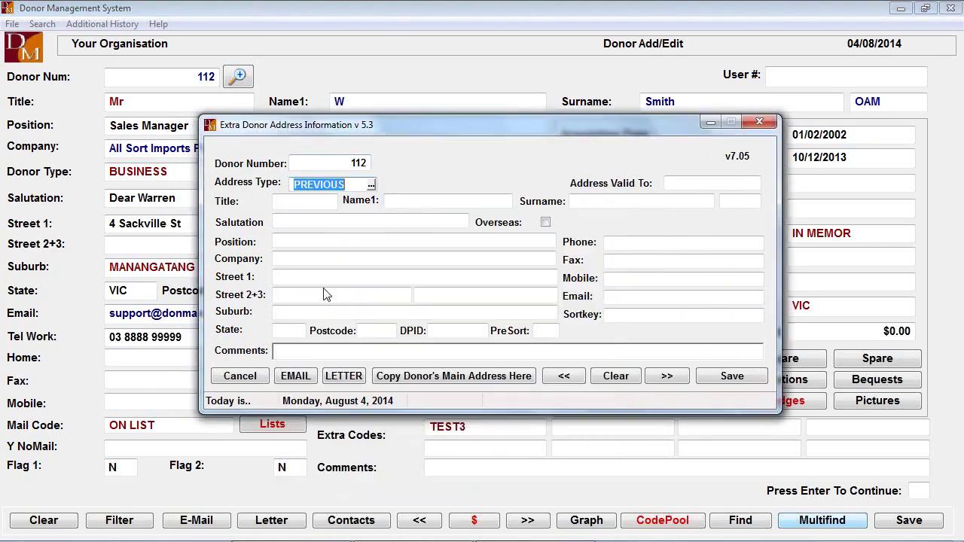
{"action": "left_click", "coordinate": [454, 376]}
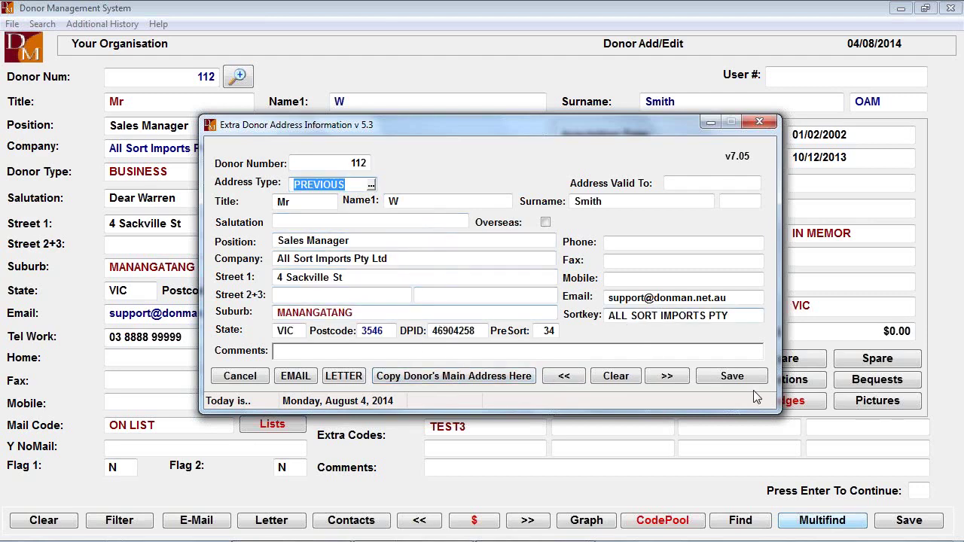
{"action": "left_click", "coordinate": [719, 379]}
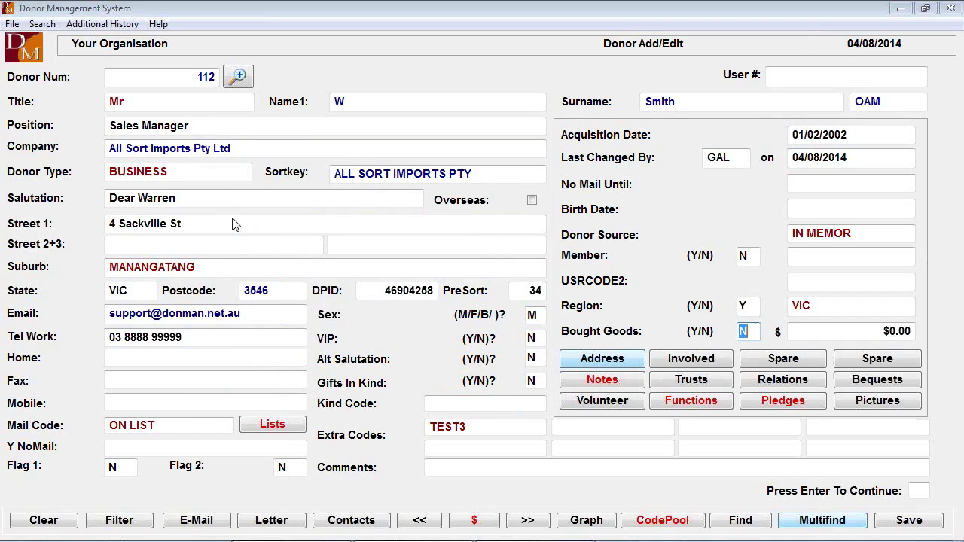
{"action": "left_click", "coordinate": [602, 359]}
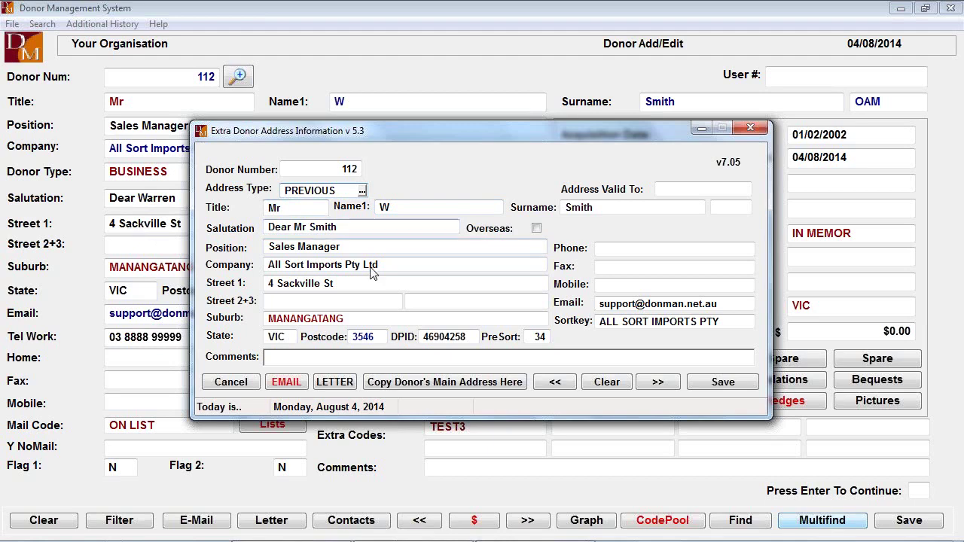
{"action": "left_click", "coordinate": [361, 193]}
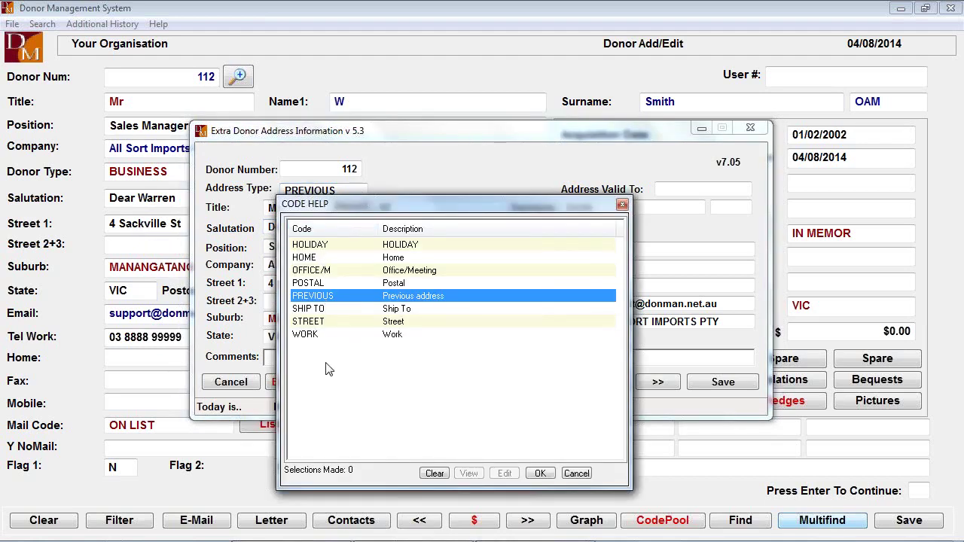
{"action": "double_click", "coordinate": [331, 321]}
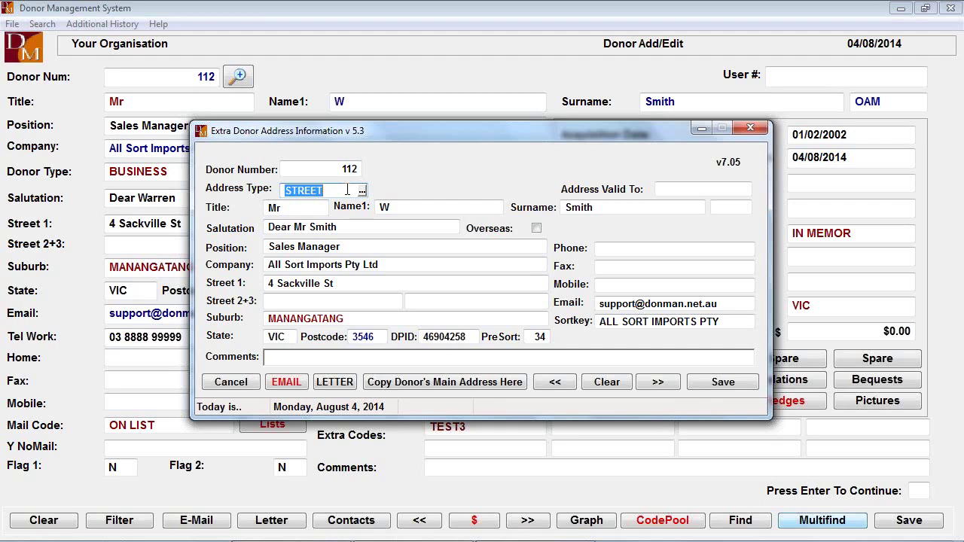
{"action": "left_click", "coordinate": [750, 130]}
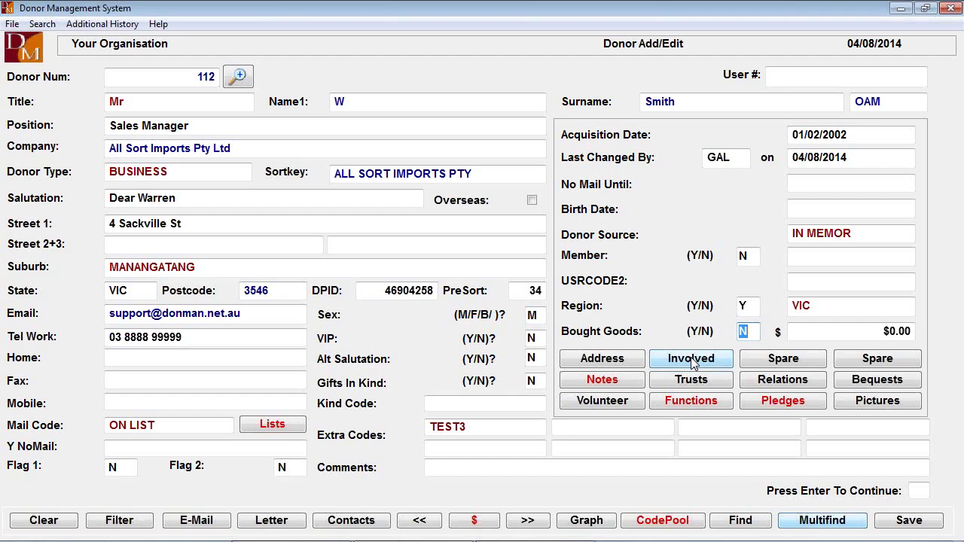
Add a BOARD 10 involvement with role and dates left blank, then close the involvements list
{"action": "left_click", "coordinate": [691, 360]}
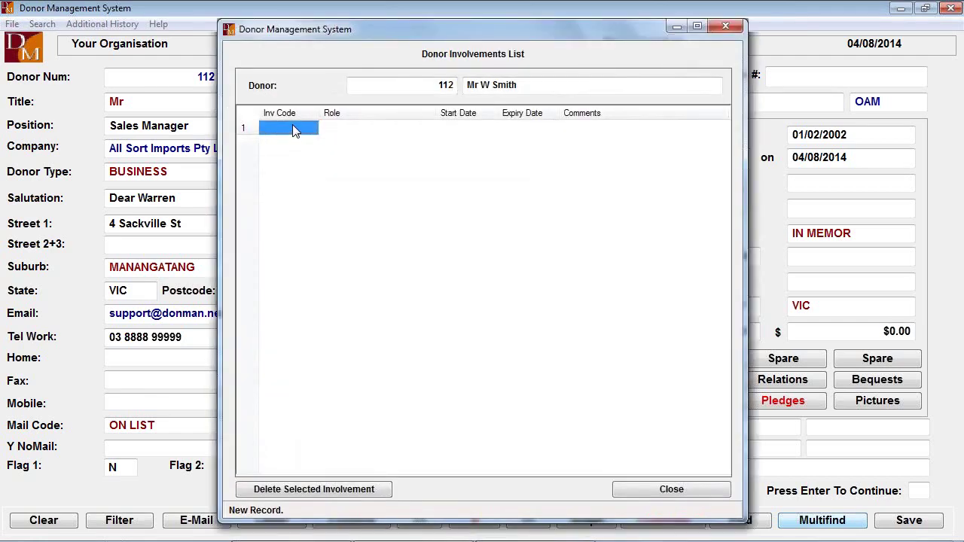
{"action": "left_click", "coordinate": [295, 131]}
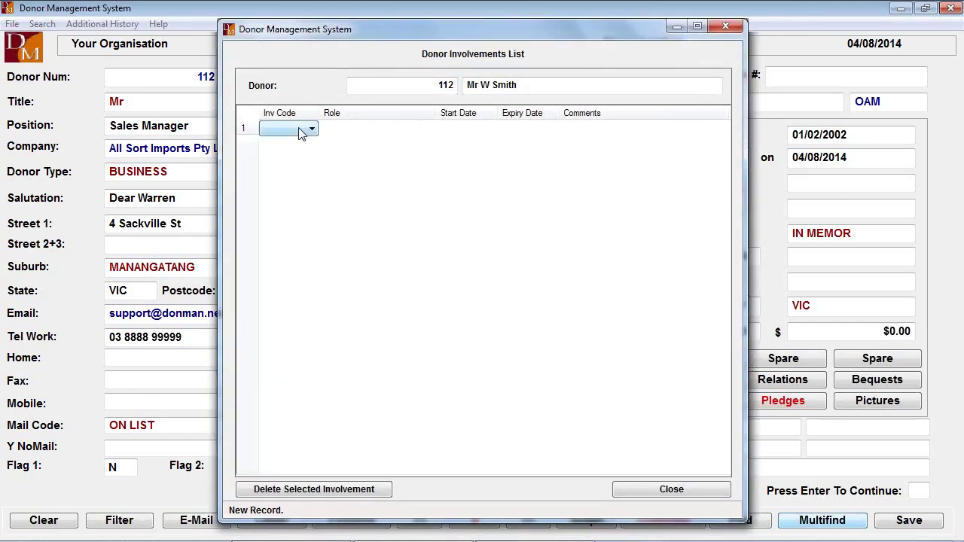
{"action": "left_click", "coordinate": [311, 129]}
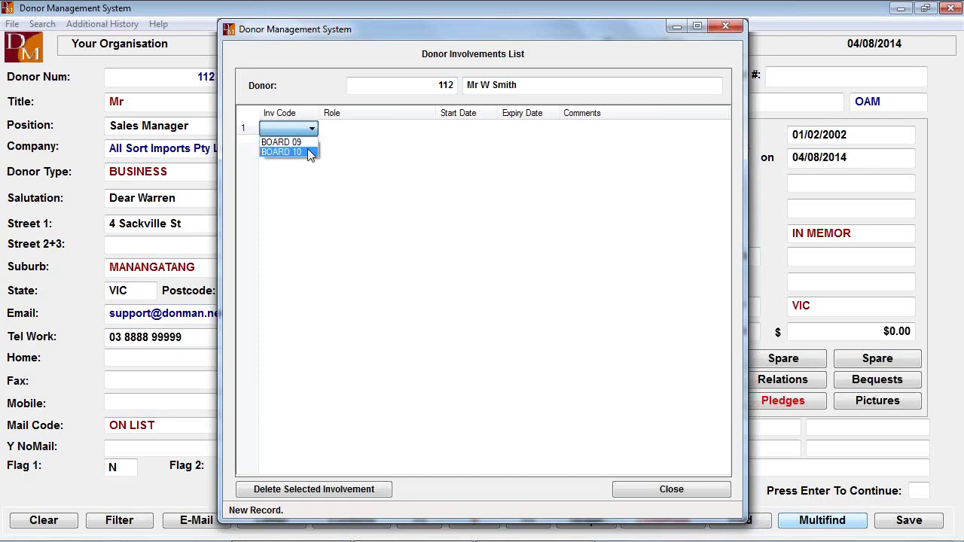
{"action": "left_click", "coordinate": [307, 152]}
{"action": "left_click", "coordinate": [365, 130]}
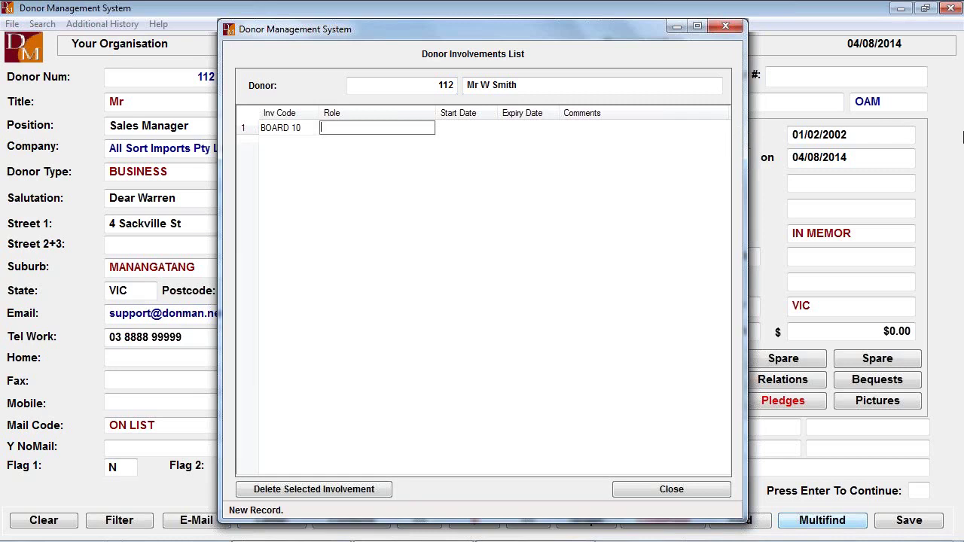
{"action": "key", "text": "Tab"}
{"action": "key", "text": "Tab"}
{"action": "key", "text": "Tab"}
{"action": "key", "text": "Tab"}
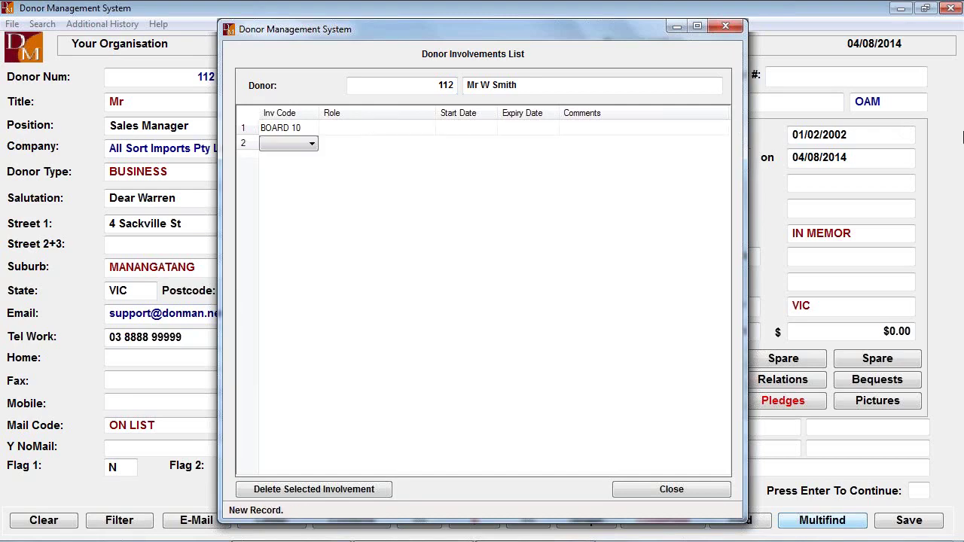
{"action": "left_click", "coordinate": [637, 492]}
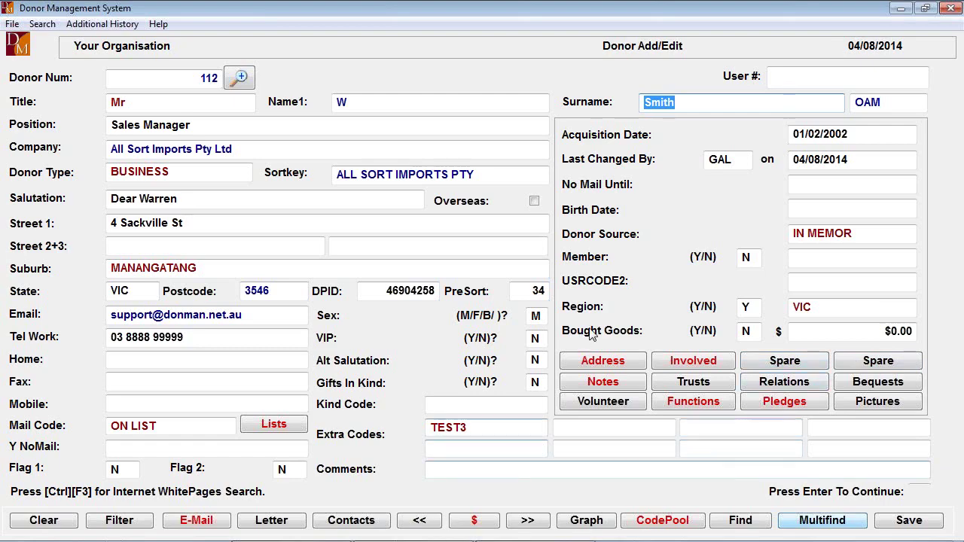
Delete the junk lines from the donor's general notes
{"action": "left_click", "coordinate": [576, 386]}
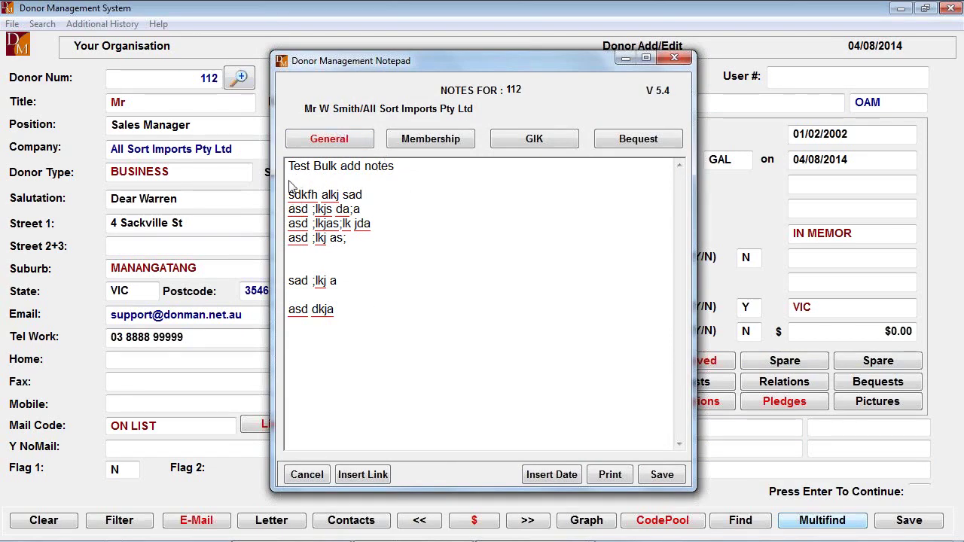
{"action": "left_click_drag", "start_coordinate": [288, 196], "coordinate": [397, 380]}
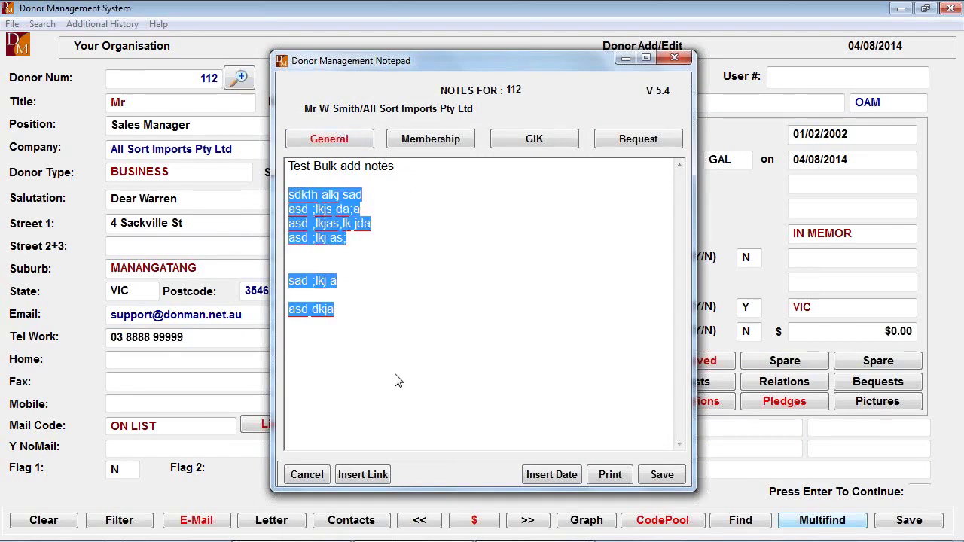
{"action": "key", "text": "Delete"}
Add a blank line at the top of the notes stamped with today's date and initials
{"action": "left_click", "coordinate": [414, 164]}
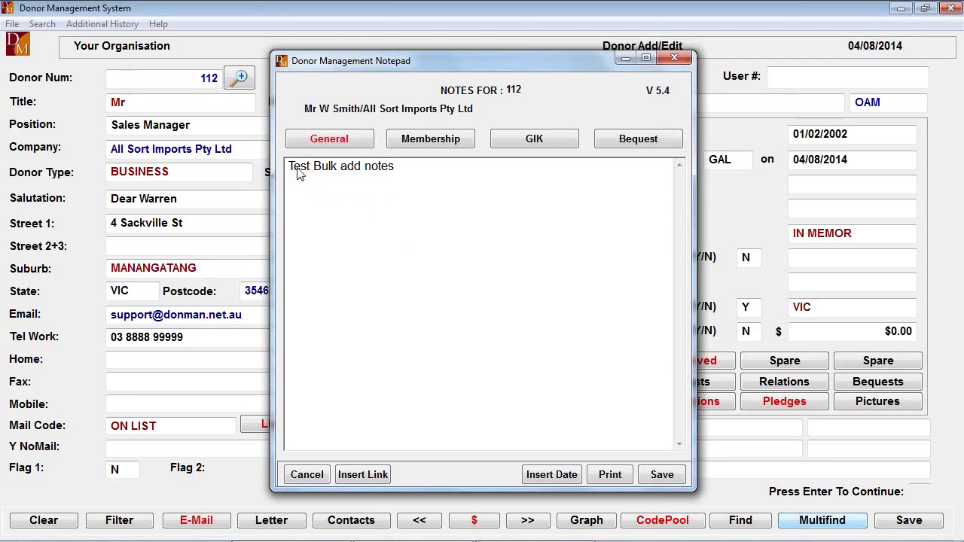
{"action": "key", "text": "Return"}
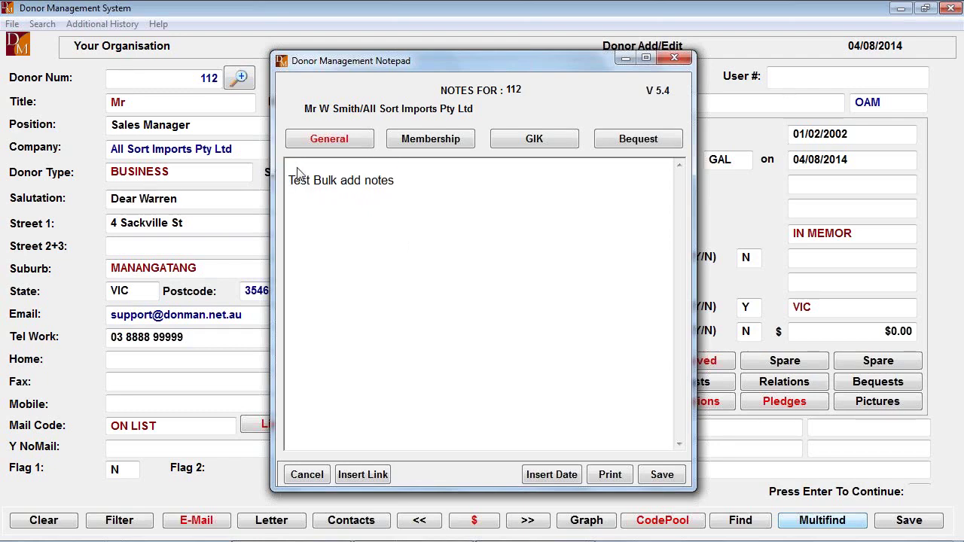
{"action": "left_click", "coordinate": [553, 474]}
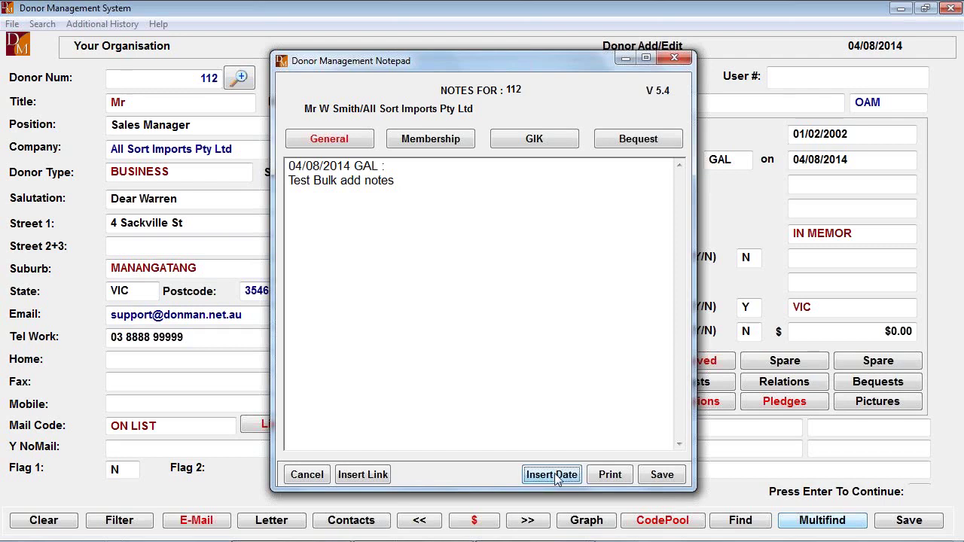
{"action": "left_click", "coordinate": [400, 168]}
Dismiss the Insert Link file picker without linking any file
{"action": "left_click", "coordinate": [363, 480]}
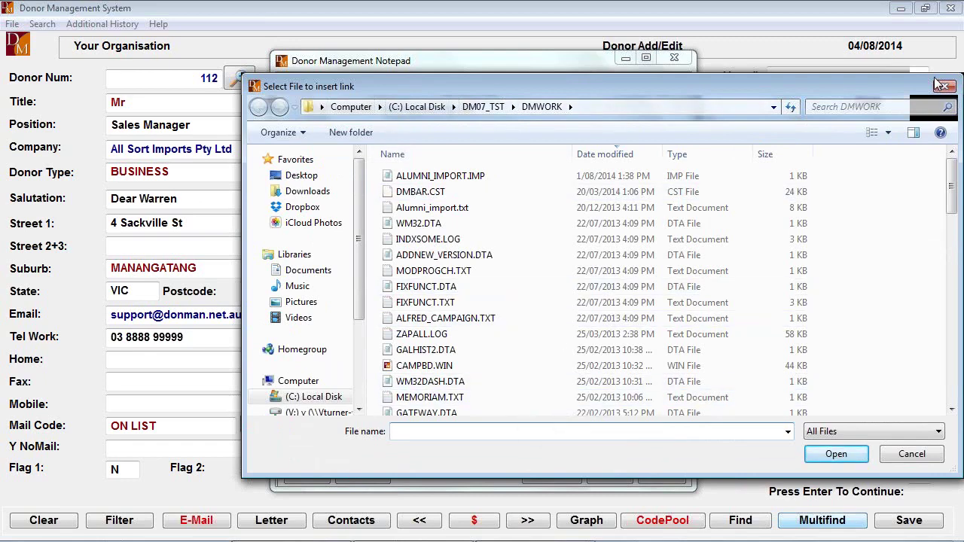
{"action": "left_click_drag", "start_coordinate": [841, 80], "coordinate": [749, 80]}
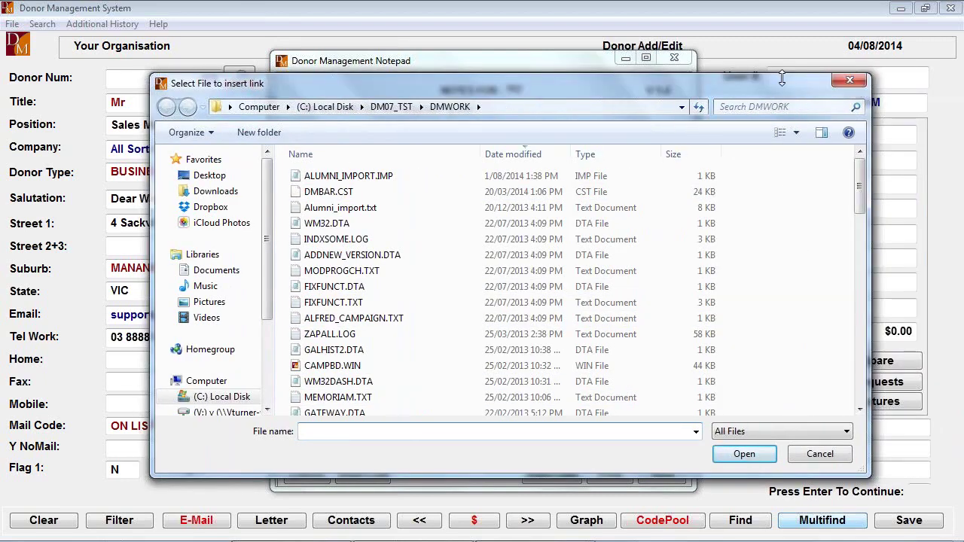
{"action": "left_click", "coordinate": [853, 79]}
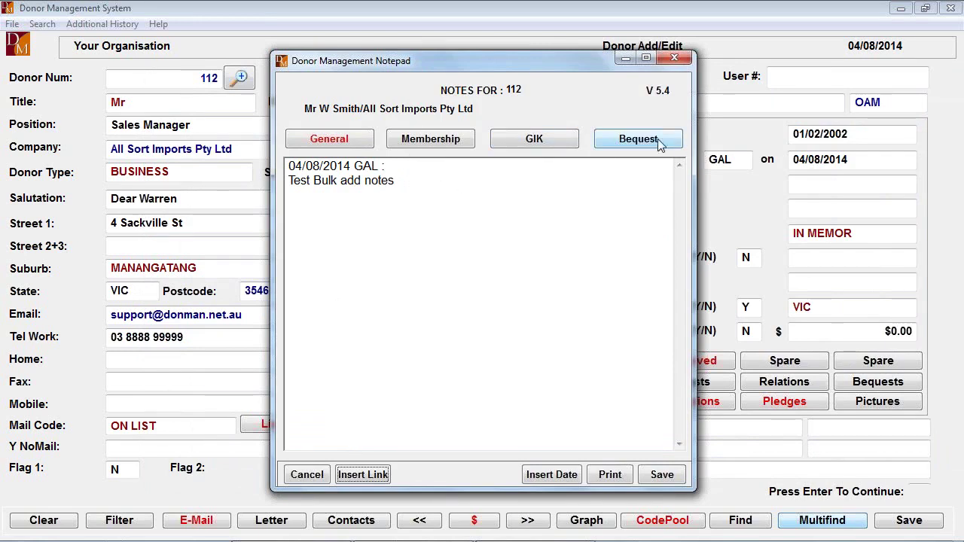
In the Bequest notes, add a date-and-initials stamp followed by the word 'Bequest'
{"action": "left_click", "coordinate": [625, 143]}
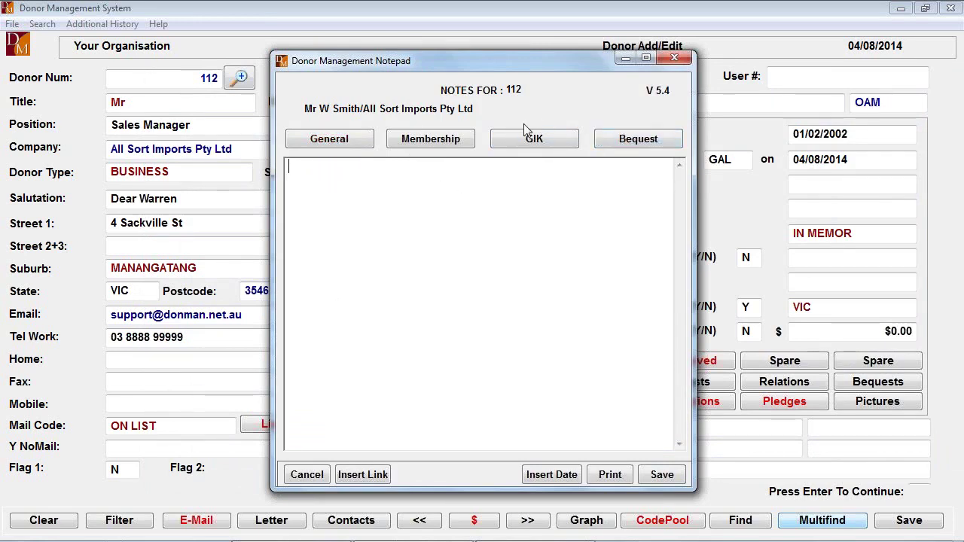
{"action": "left_click", "coordinate": [649, 146]}
{"action": "left_click", "coordinate": [552, 474]}
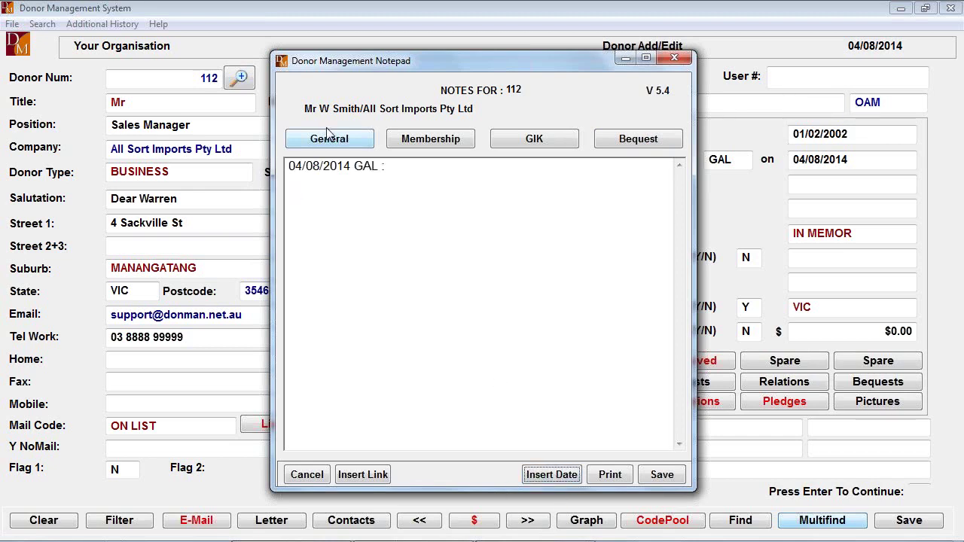
{"action": "left_click", "coordinate": [394, 167]}
{"action": "type", "text": "Bequest"}
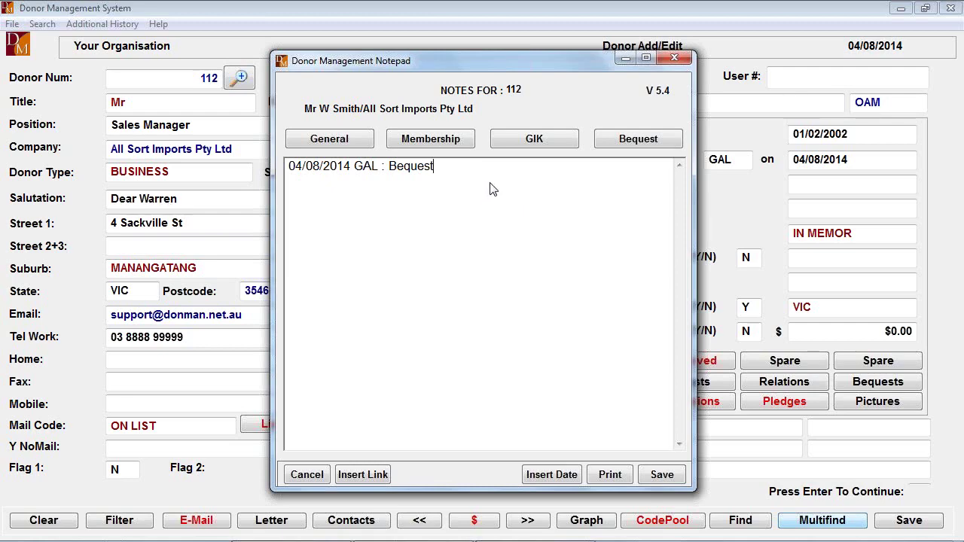
Save the bequest note, review the notes once more, and save to close the notepad
{"action": "left_click", "coordinate": [666, 478]}
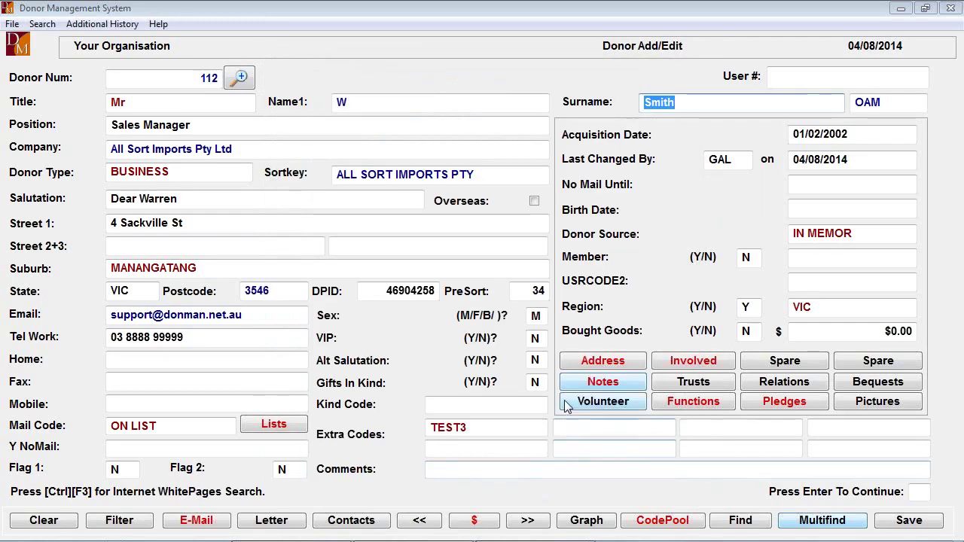
{"action": "left_click", "coordinate": [604, 383]}
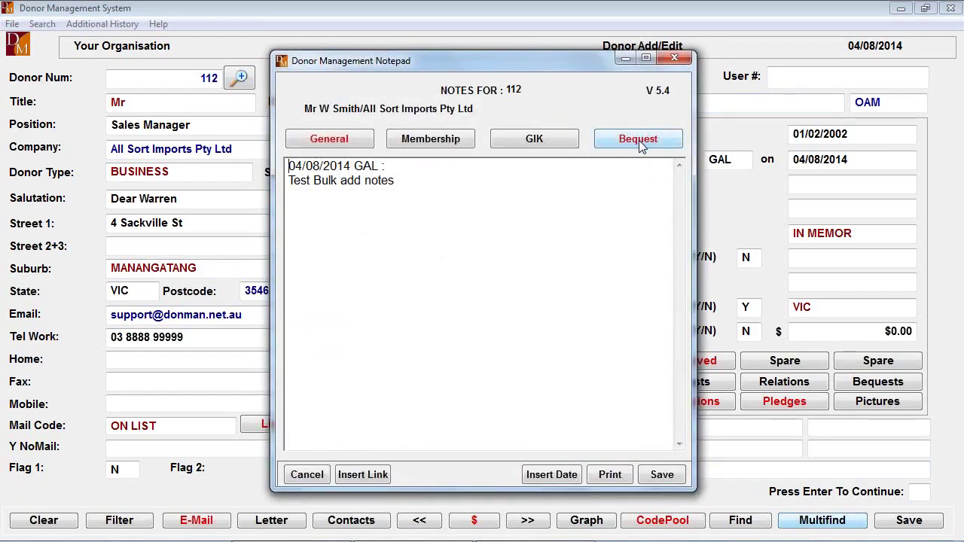
{"action": "left_click", "coordinate": [664, 476]}
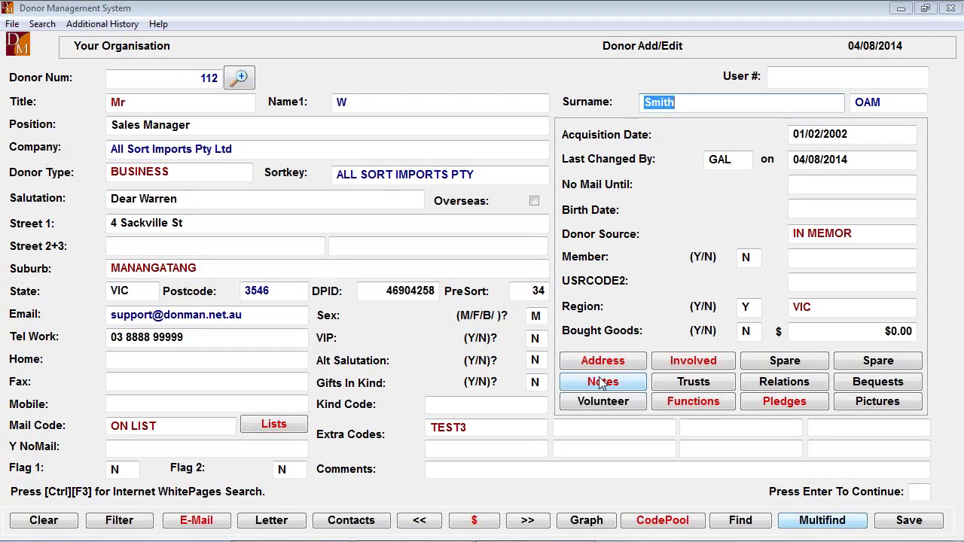
{"action": "left_click", "coordinate": [693, 384]}
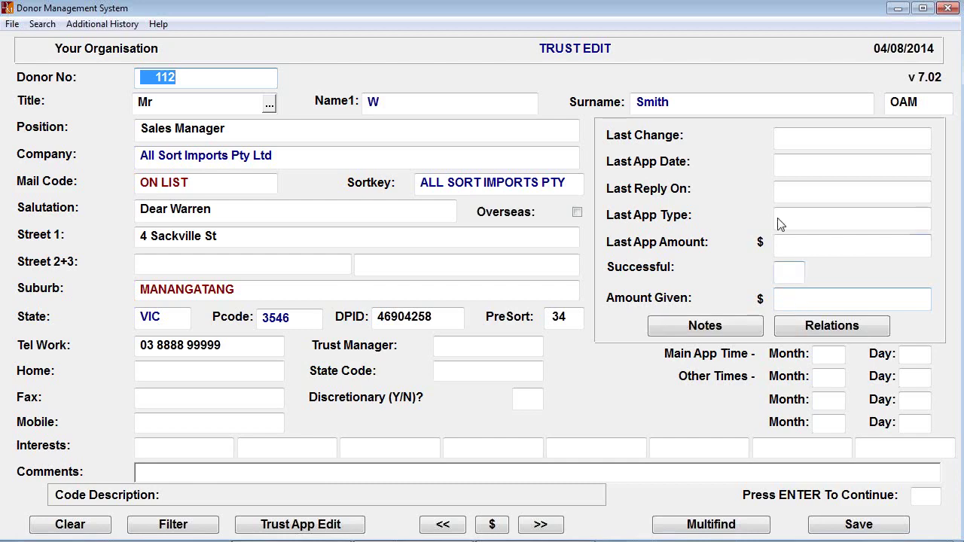
{"action": "key", "text": "Escape"}
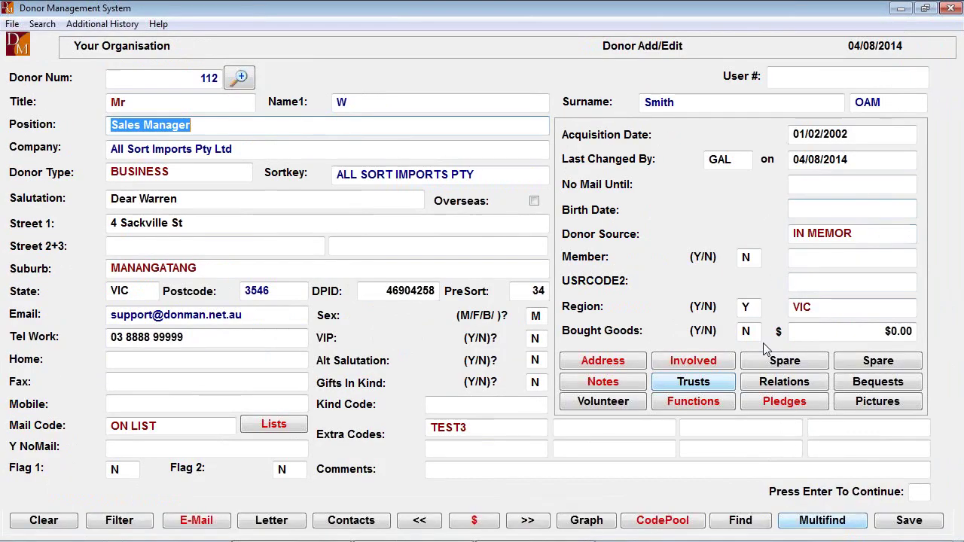
Start a new relationship for the donor with the code EMPLOYER
{"action": "left_click", "coordinate": [795, 384]}
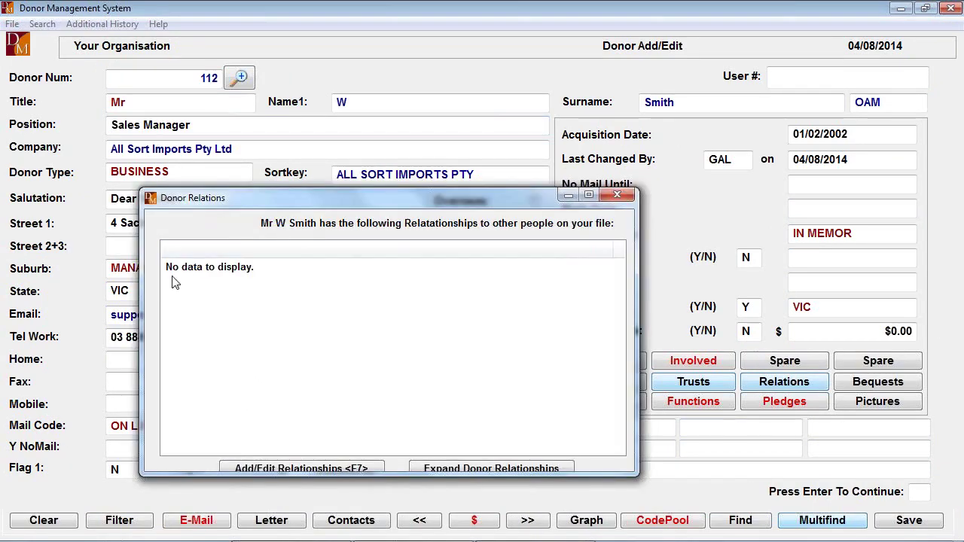
{"action": "left_click", "coordinate": [323, 468]}
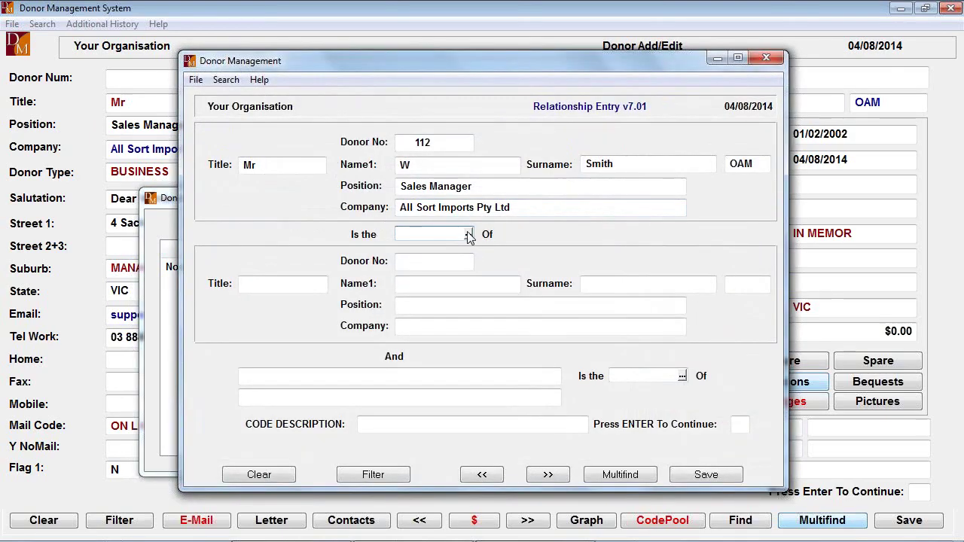
{"action": "left_click", "coordinate": [468, 234]}
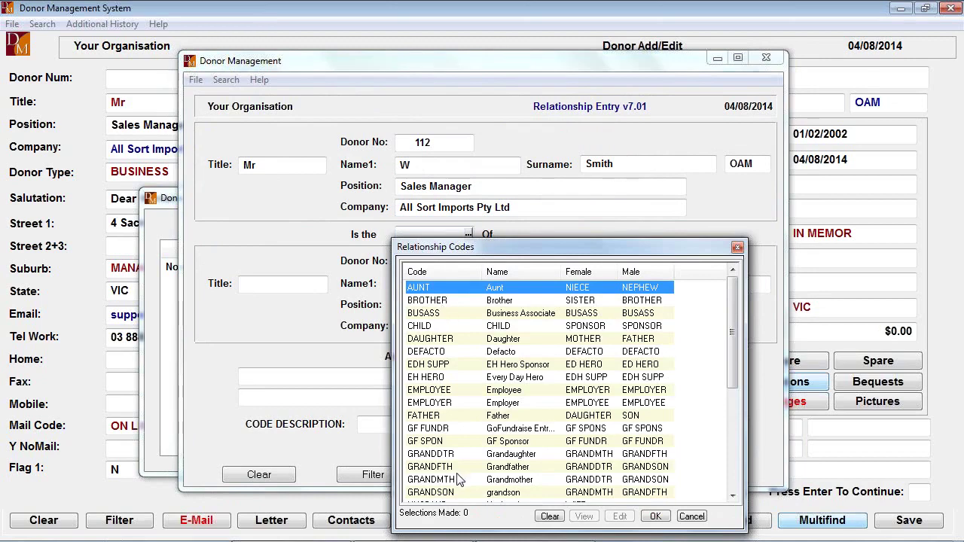
{"action": "double_click", "coordinate": [432, 405]}
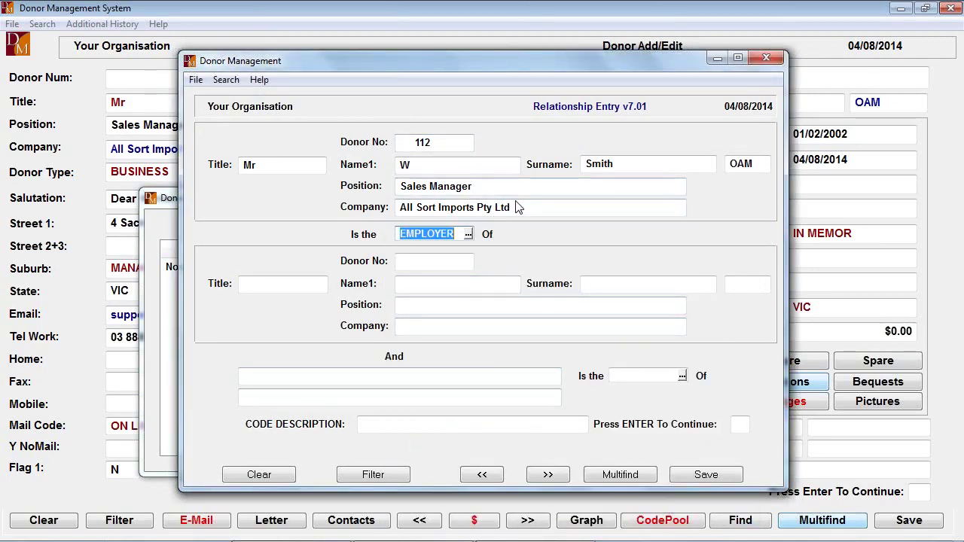
Look up the related donor by surname and save the relationship with the reciprocal Employee code
{"action": "left_click", "coordinate": [461, 280]}
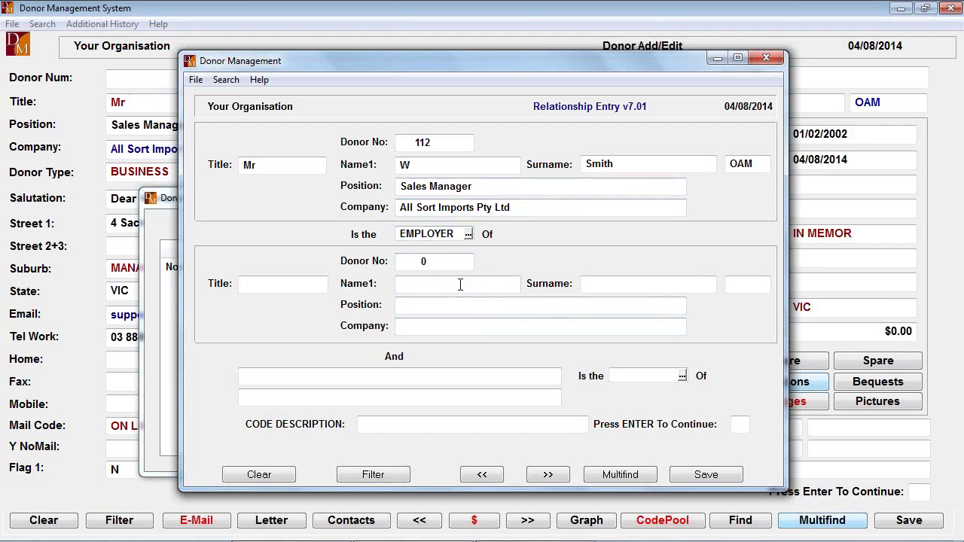
{"action": "left_click", "coordinate": [631, 289]}
{"action": "type", "text": "Smit"}
{"action": "key", "text": "Return"}
{"action": "key", "text": "Return"}
{"action": "key", "text": "Return"}
{"action": "key", "text": "Return"}
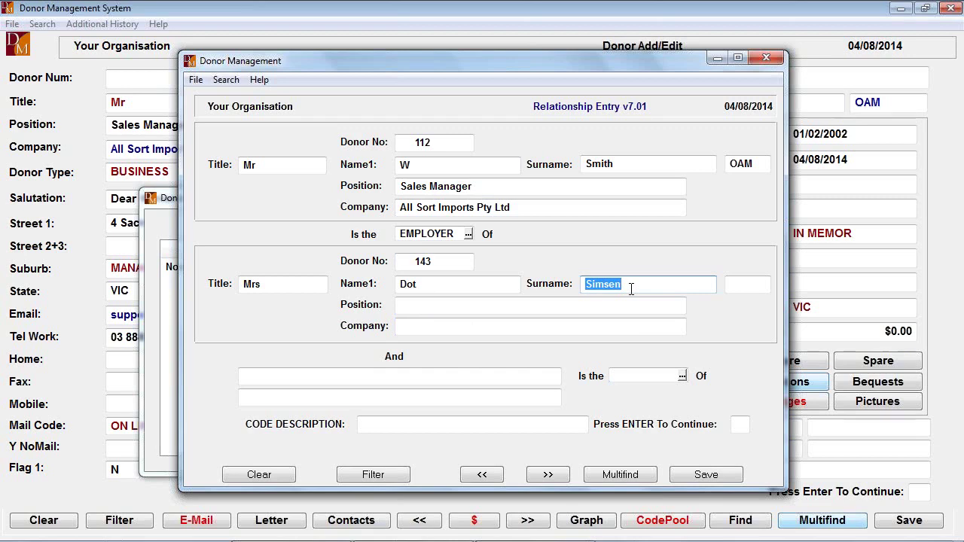
{"action": "key", "text": "Tab"}
{"action": "key", "text": "Return"}
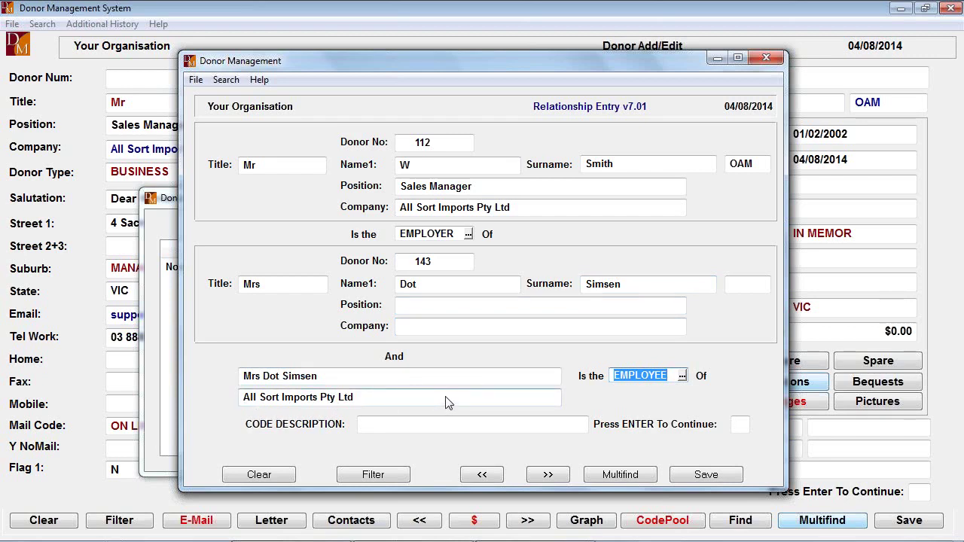
{"action": "key", "text": "Return"}
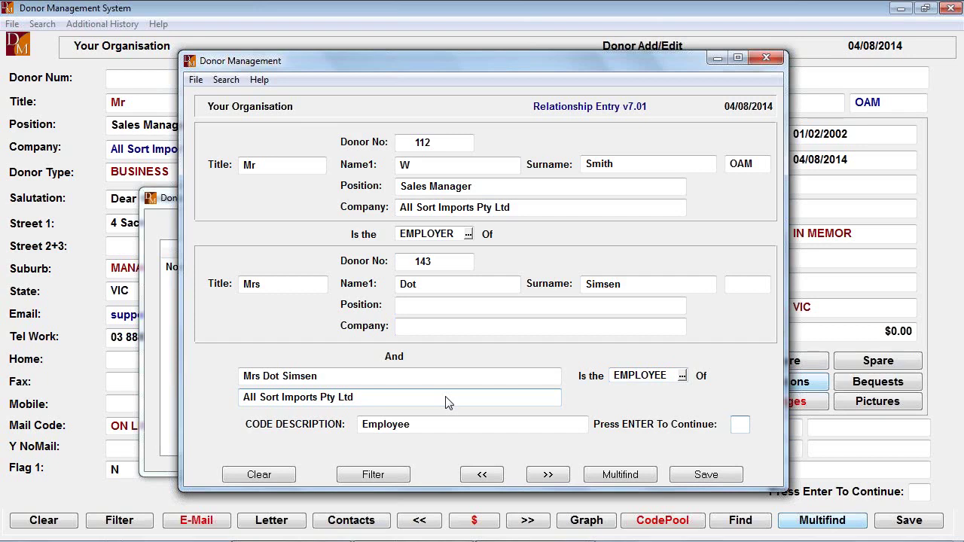
{"action": "key", "text": "Return"}
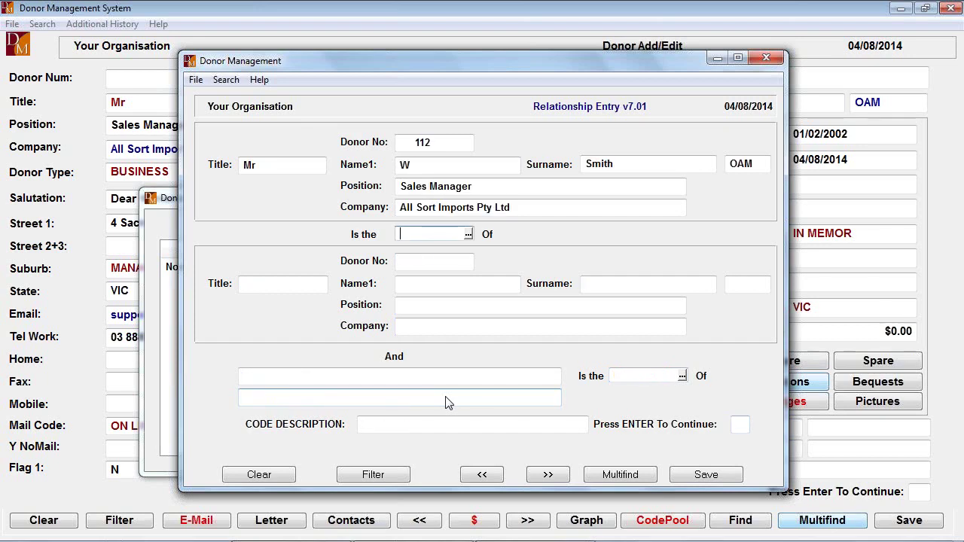
Browse the relationship code list again, then back out without adding another relationship
{"action": "left_click", "coordinate": [468, 234]}
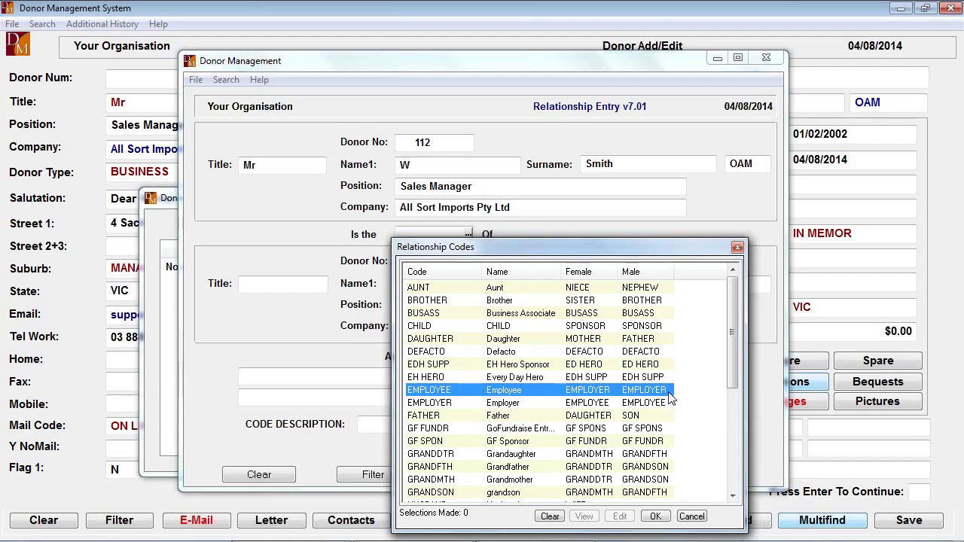
{"action": "key", "text": "Up"}
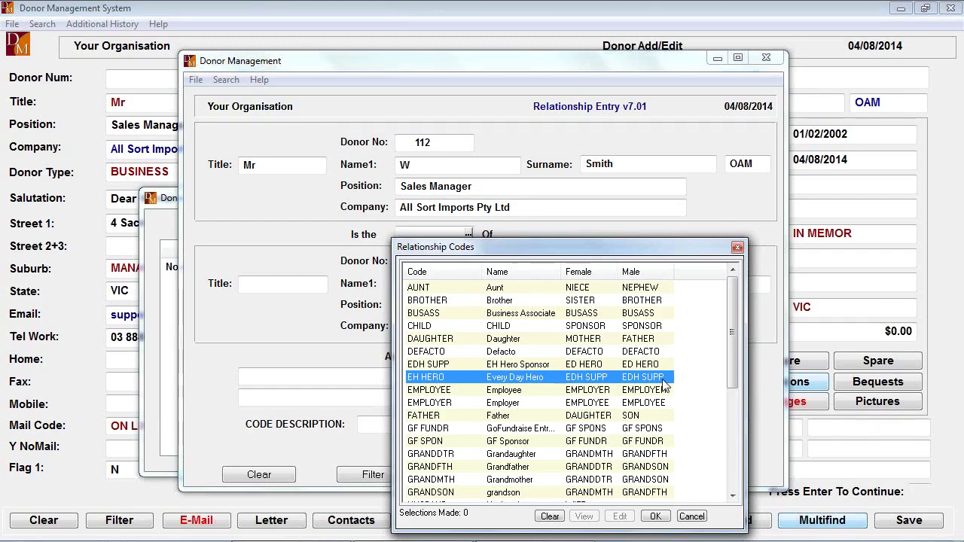
{"action": "key", "text": "Escape"}
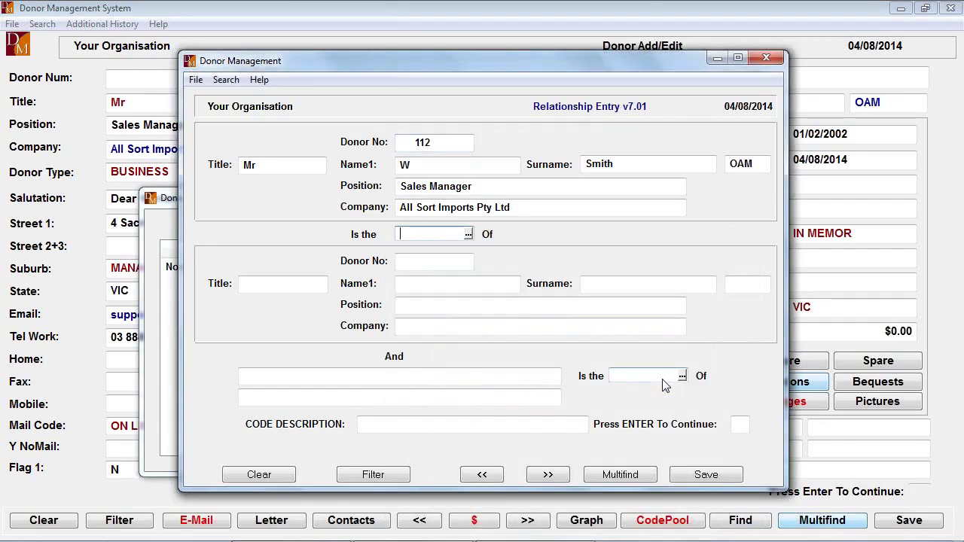
{"action": "key", "text": "Escape"}
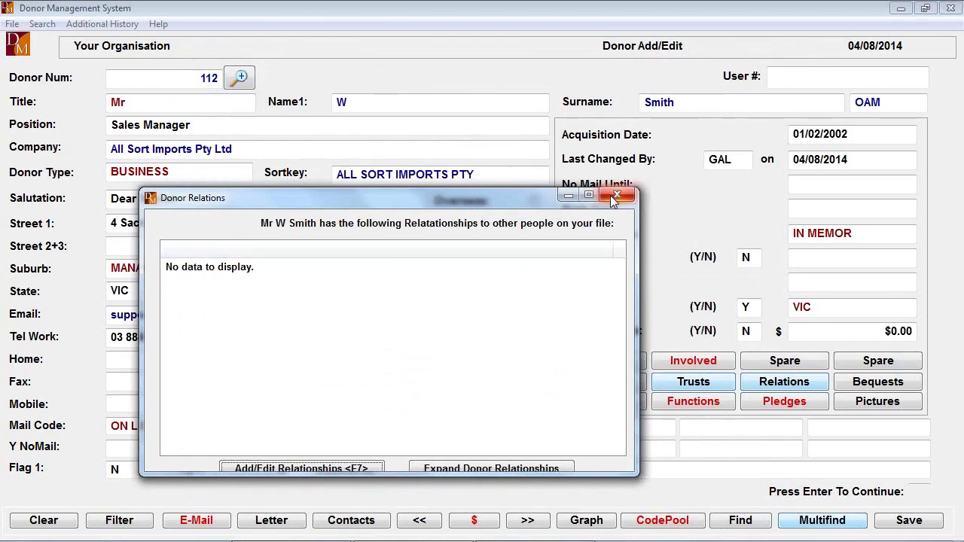
Close the donor relations list and mark donor 112 as a bequest prospect (Y)
{"action": "left_click", "coordinate": [616, 197]}
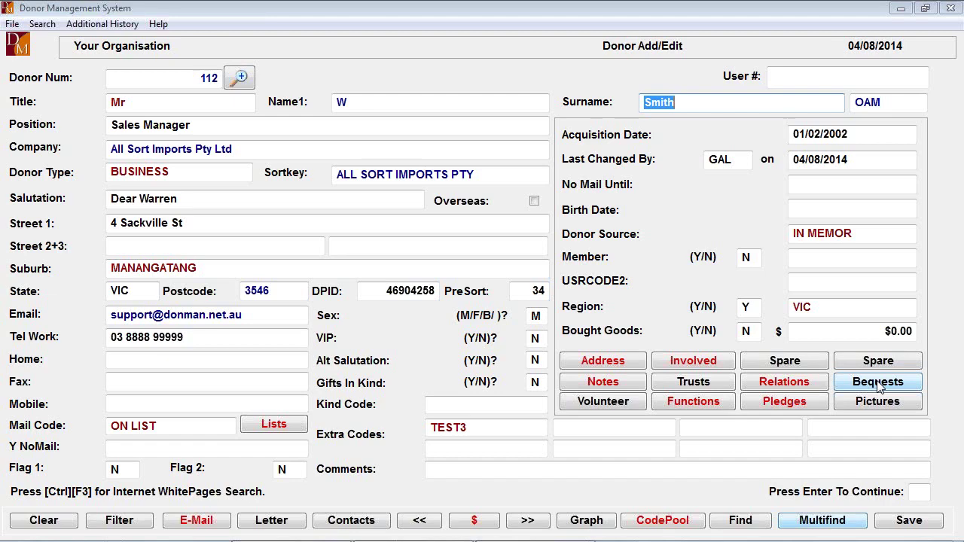
{"action": "left_click", "coordinate": [878, 382]}
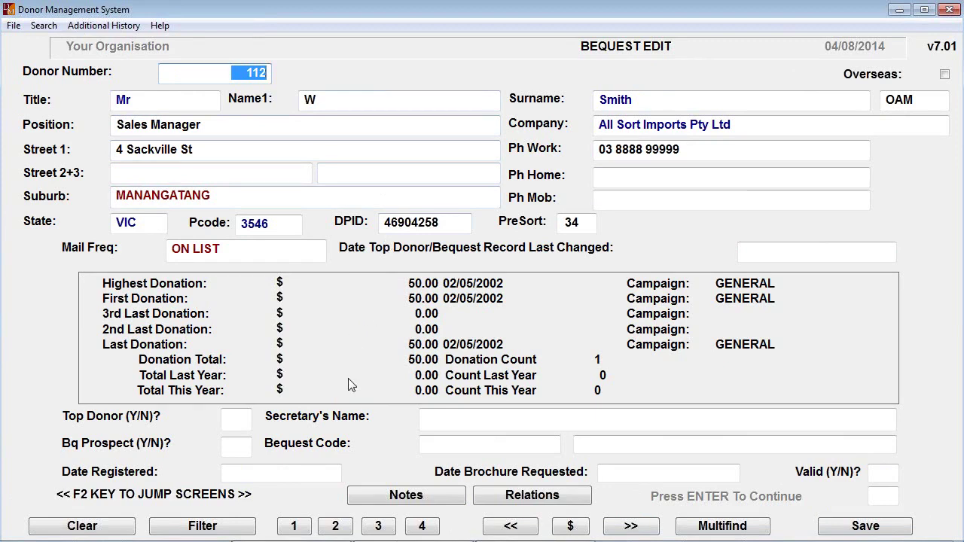
{"action": "left_click", "coordinate": [247, 445]}
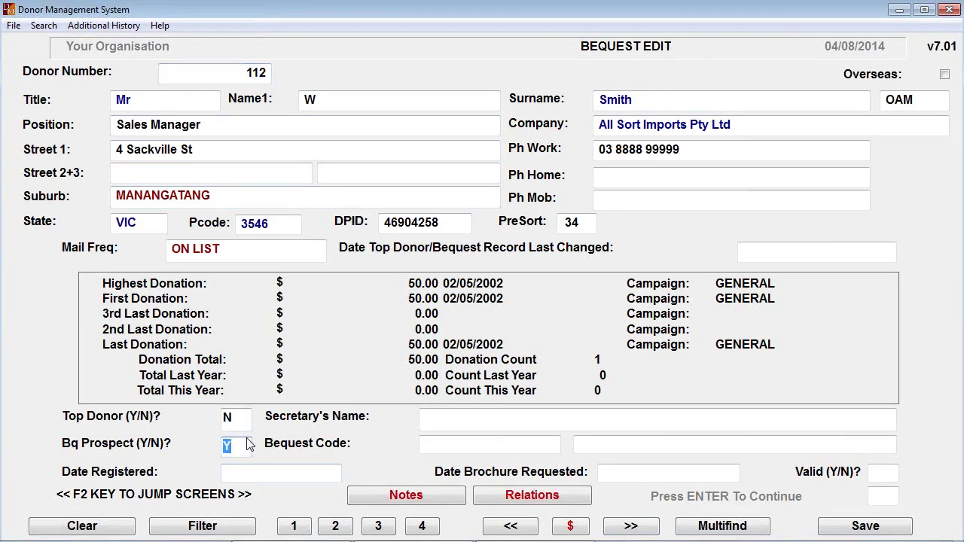
{"action": "key", "text": "Return"}
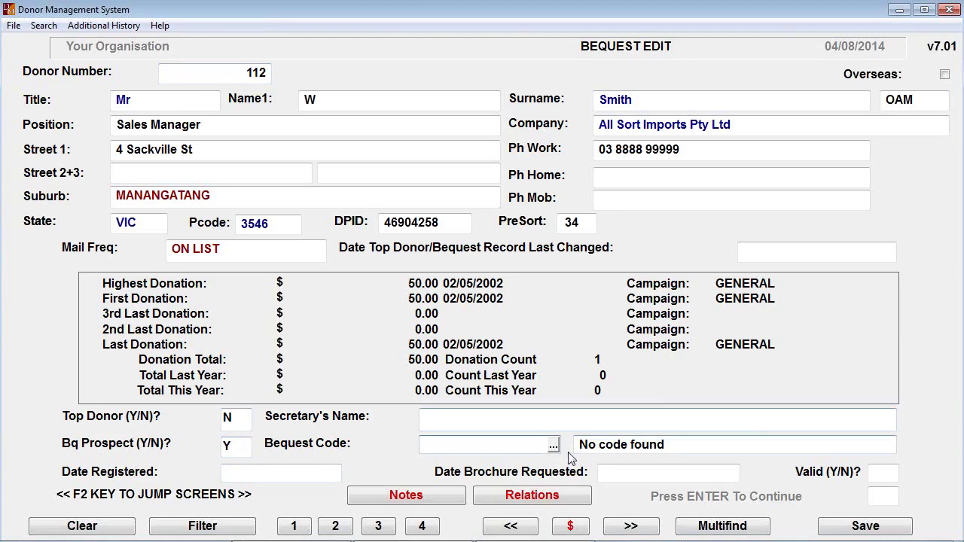
Choose bequest code SI and move on to the second bequest details page
{"action": "left_click", "coordinate": [553, 445]}
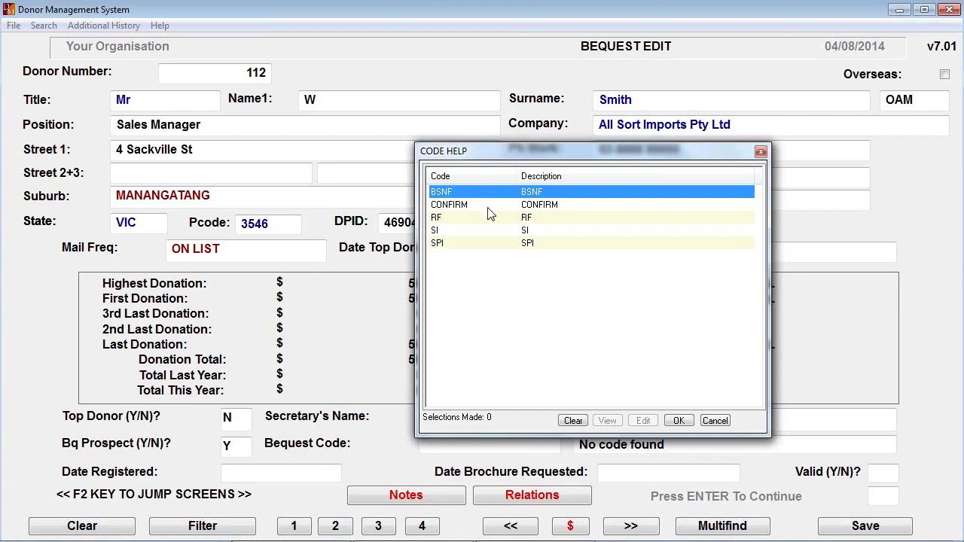
{"action": "left_click", "coordinate": [444, 232]}
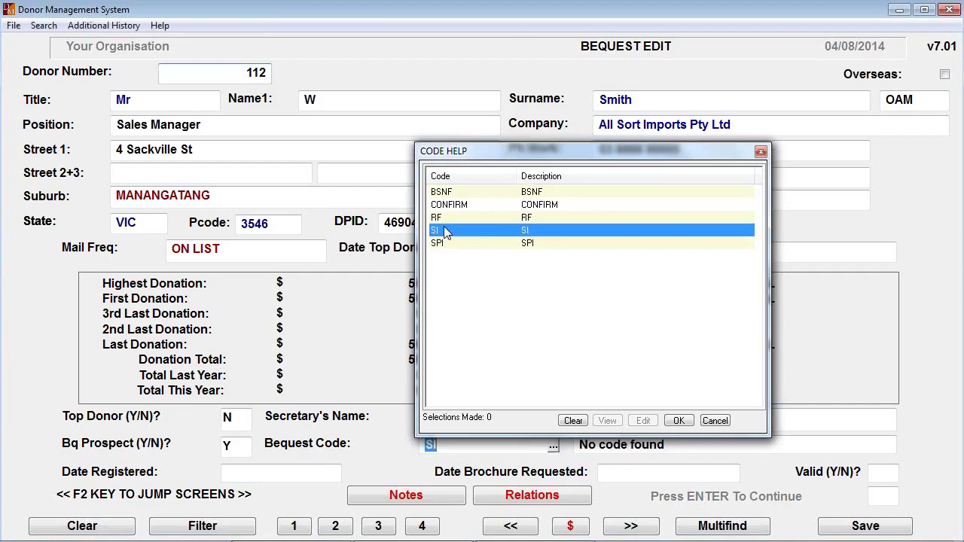
{"action": "double_click", "coordinate": [445, 232]}
{"action": "key", "text": "Return"}
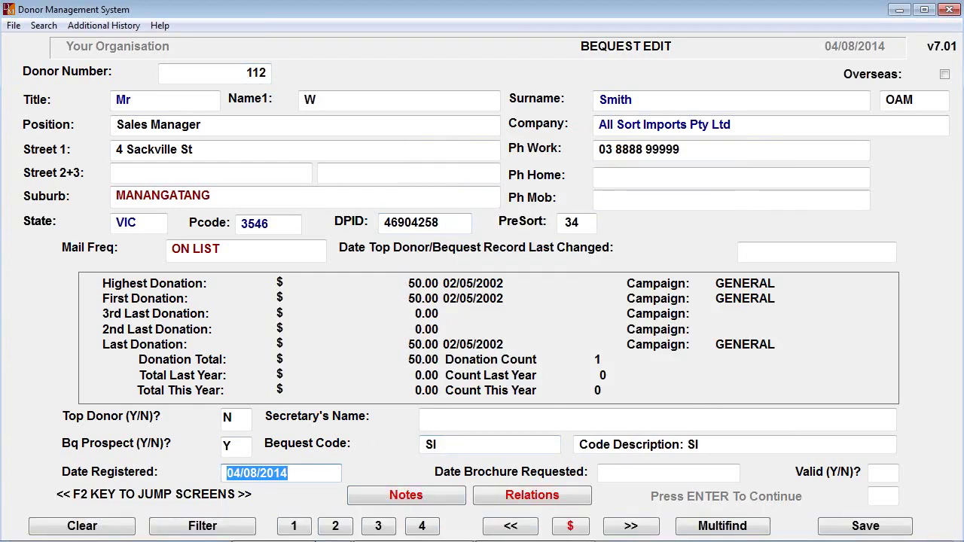
{"action": "left_click", "coordinate": [335, 526]}
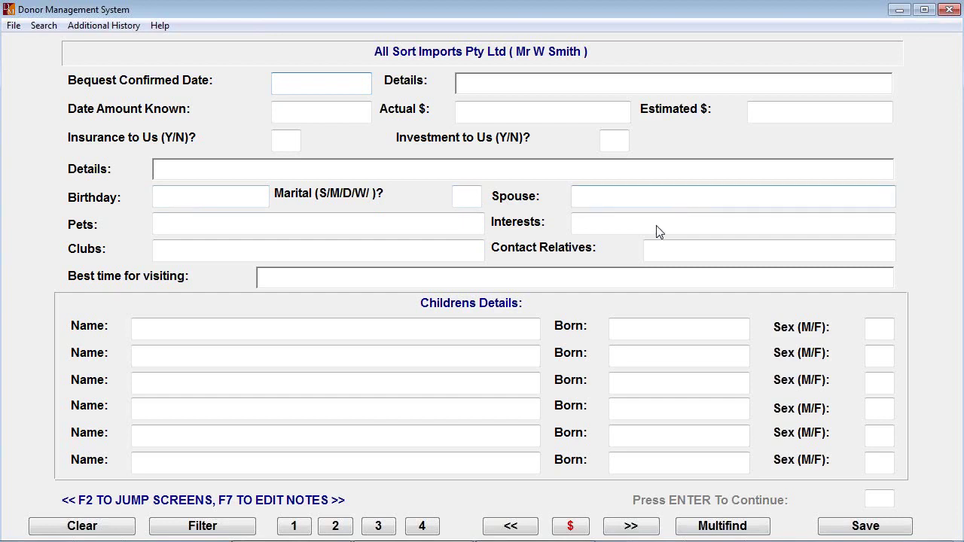
View the bequest comments/lawyer page and the blank visit history, then return to donor 112's record
{"action": "left_click", "coordinate": [379, 526]}
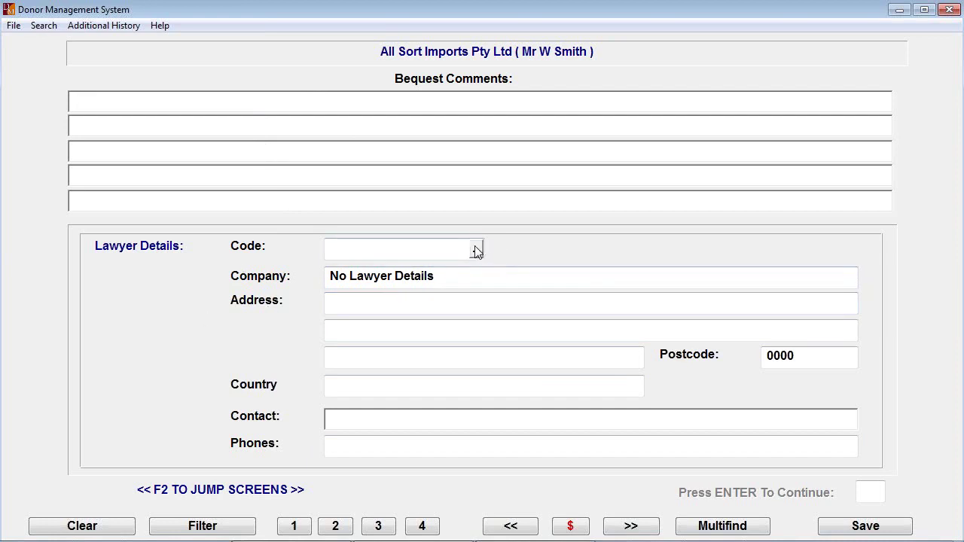
{"action": "mouse_move", "coordinate": [427, 537]}
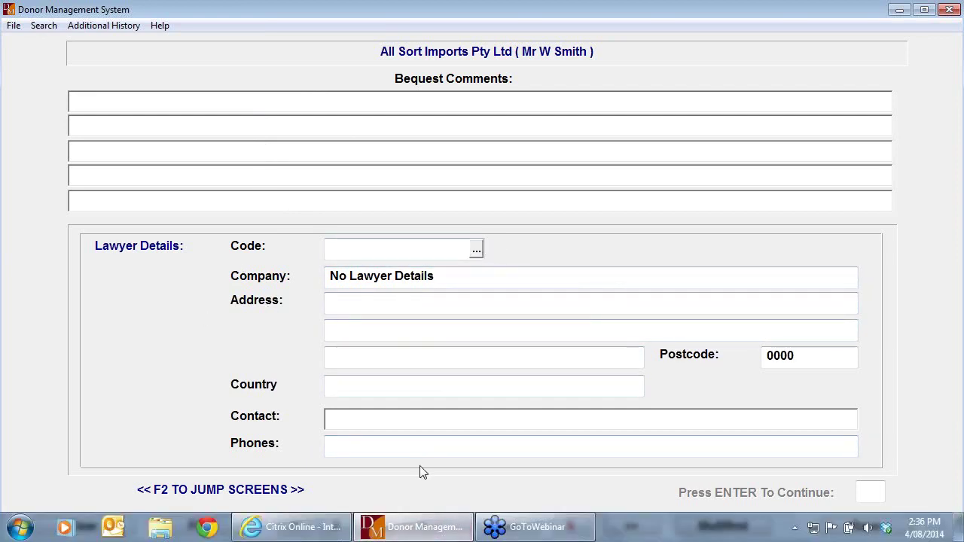
{"action": "left_click", "coordinate": [422, 525]}
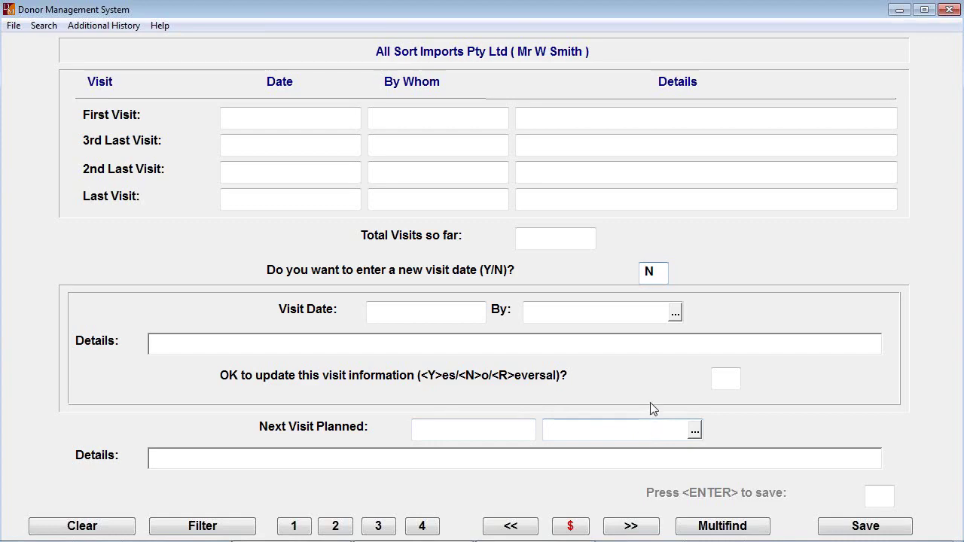
{"action": "key", "text": "Return"}
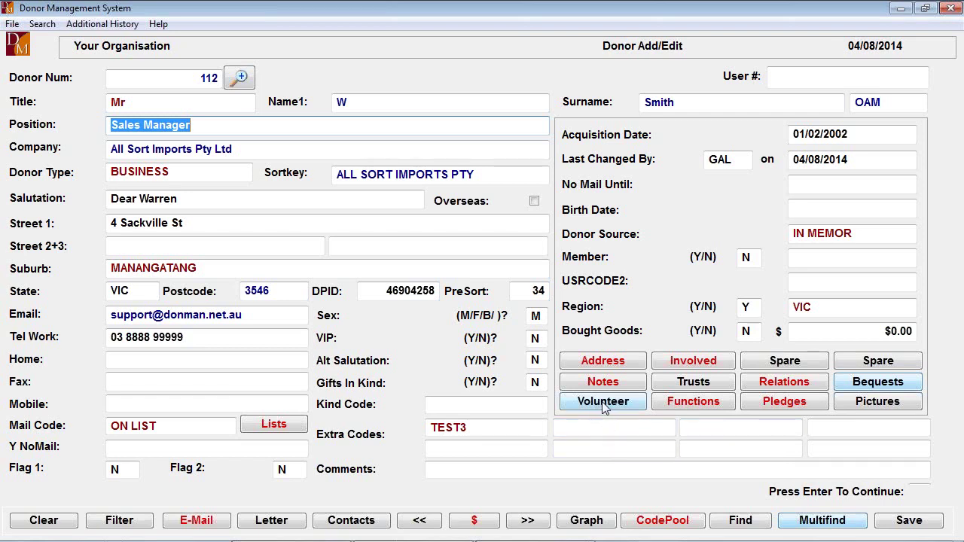
Start donor 112's volunteer entry with commencement date 04/08/2014 and Emergency Call N
{"action": "left_click", "coordinate": [602, 405]}
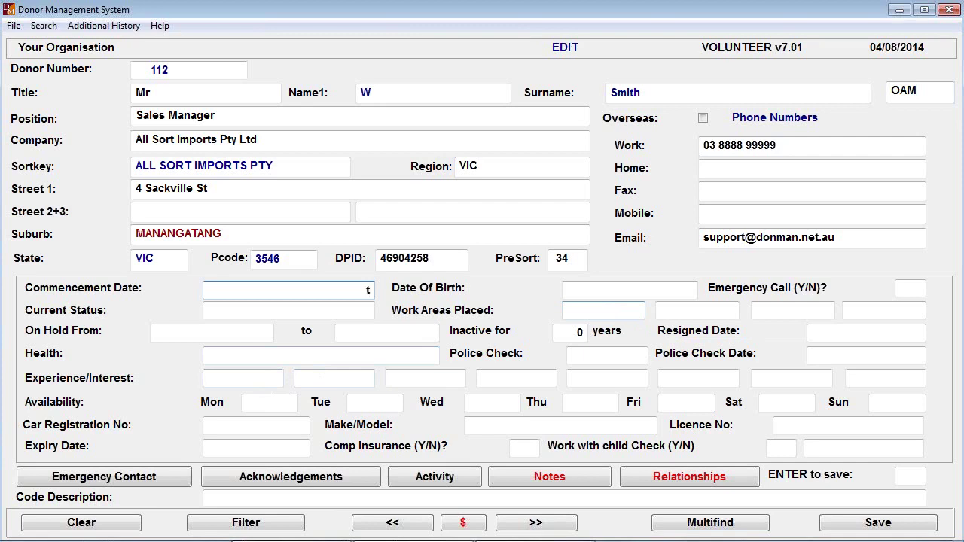
{"action": "key", "text": "Return"}
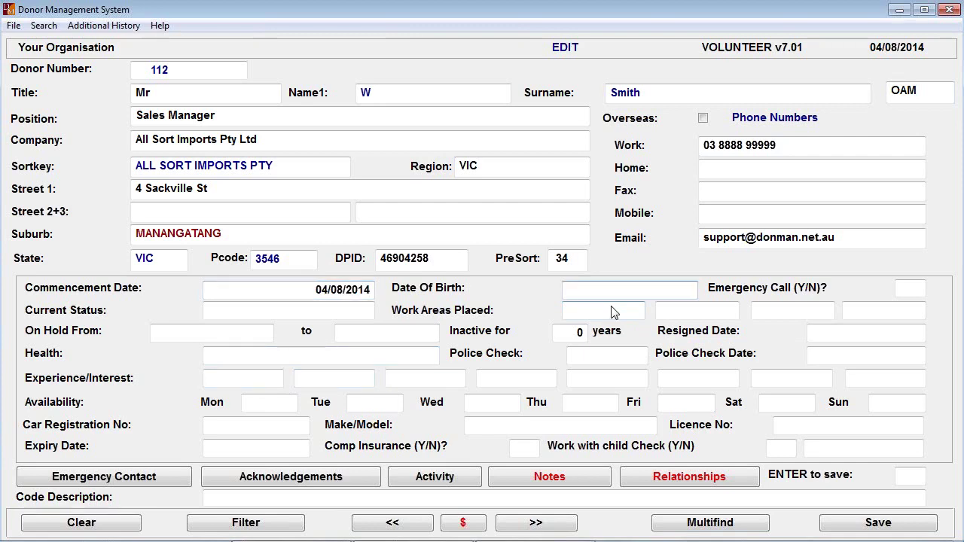
{"action": "key", "text": "Return"}
{"action": "type", "text": "N"}
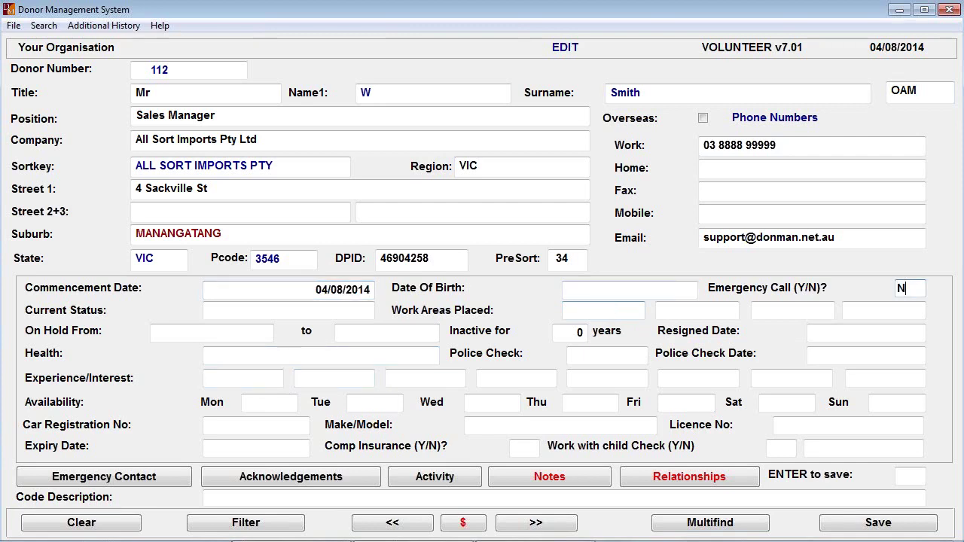
{"action": "key", "text": "Return"}
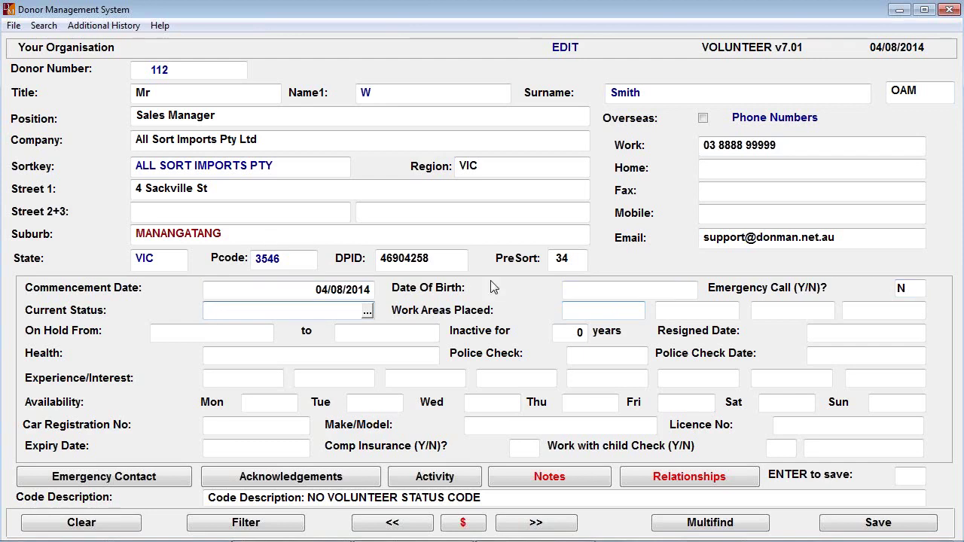
Check the volunteer status codes without choosing one, then list the work-area codes
{"action": "left_click", "coordinate": [366, 310]}
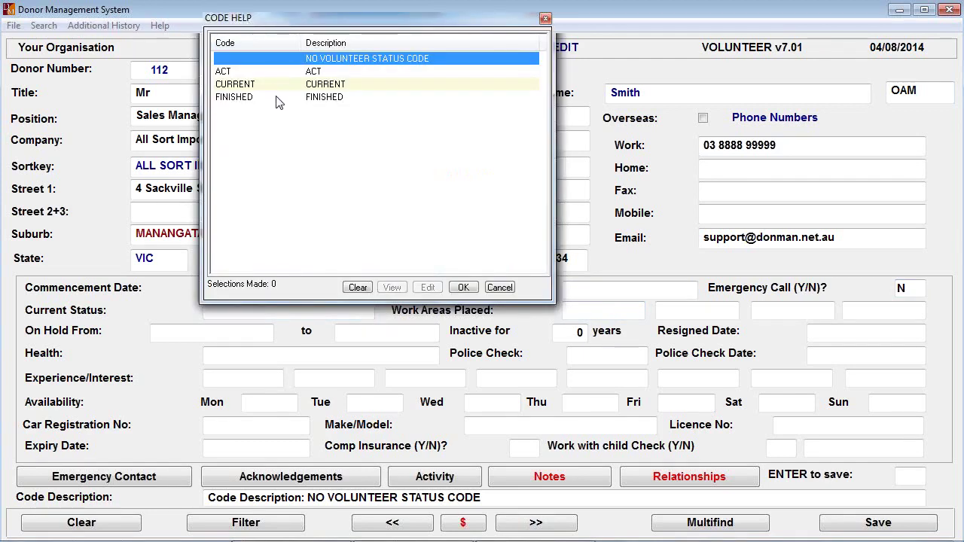
{"action": "key", "text": "Escape"}
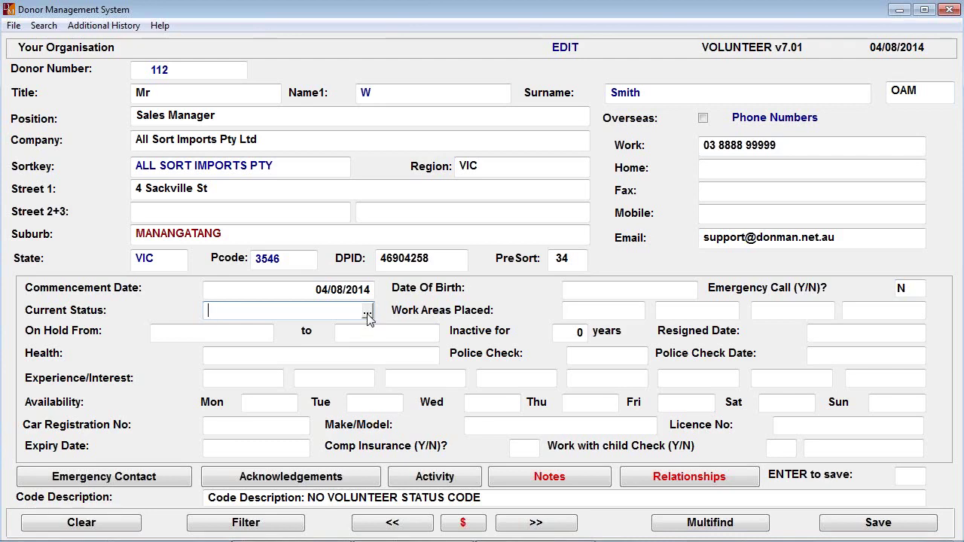
{"action": "left_click", "coordinate": [615, 313]}
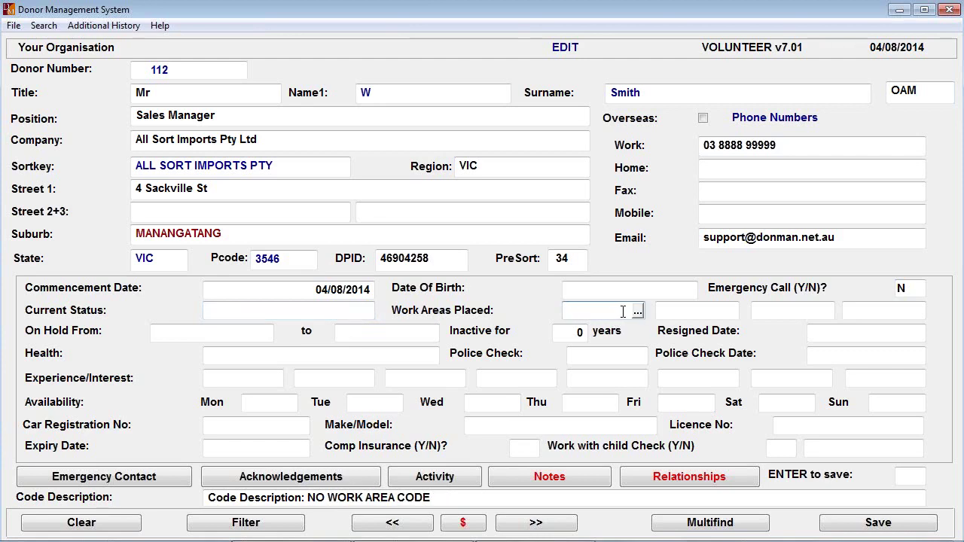
{"action": "left_click", "coordinate": [637, 311]}
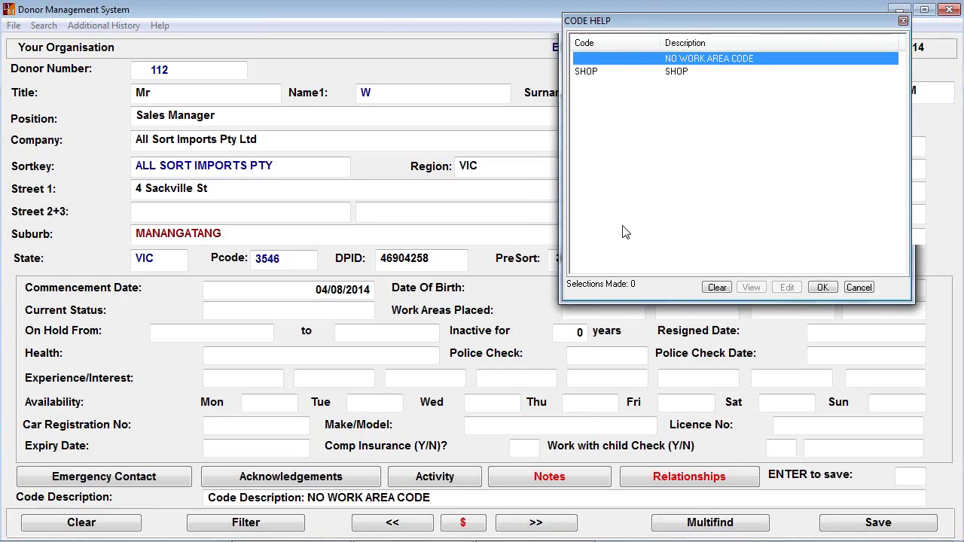
Leave the work area and police check fields blank, set Comp Insurance to N, and exit the volunteer form
{"action": "key", "text": "Escape"}
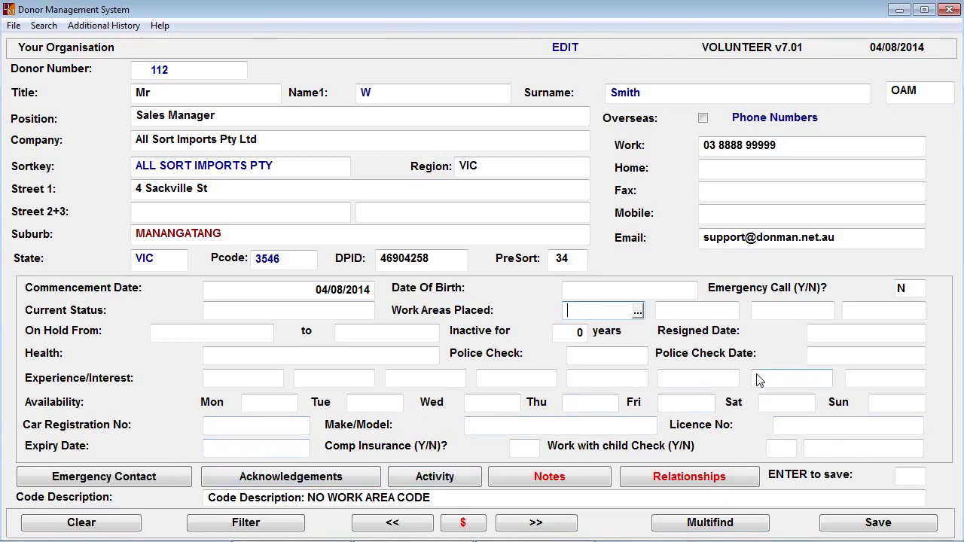
{"action": "left_click", "coordinate": [593, 355]}
{"action": "left_click", "coordinate": [809, 358]}
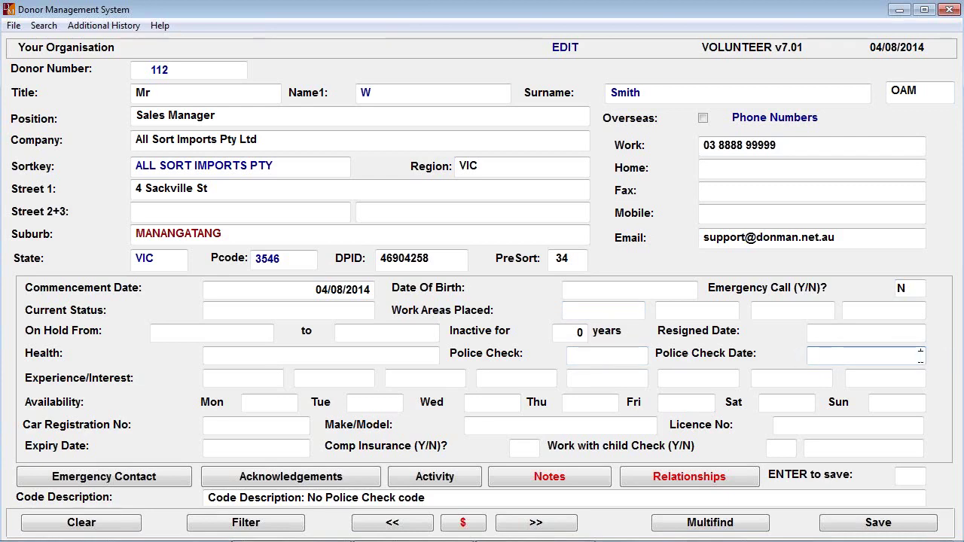
{"action": "left_click", "coordinate": [783, 458]}
{"action": "type", "text": "N"}
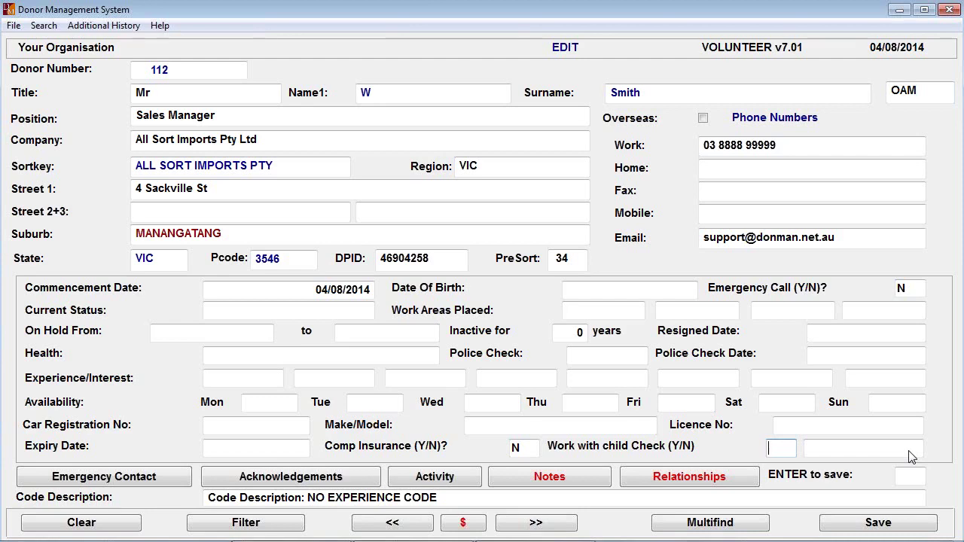
{"action": "key", "text": "Escape"}
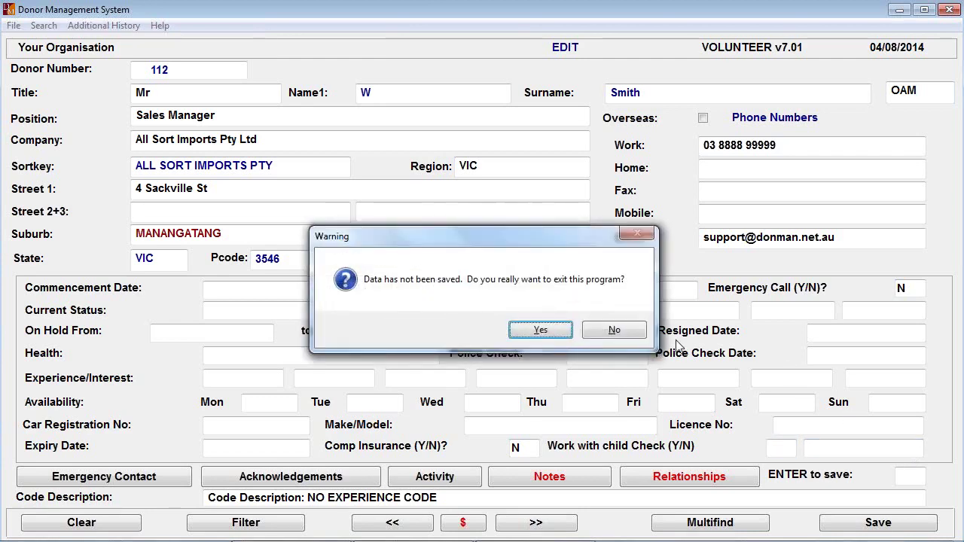
Discard the volunteer changes and open donor 112's Functions attendance record
{"action": "left_click", "coordinate": [540, 332]}
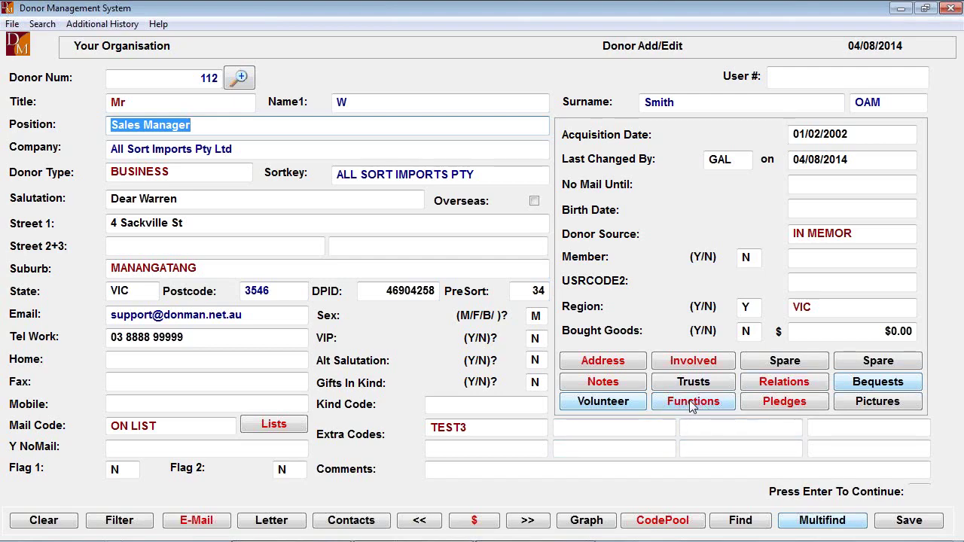
{"action": "left_click", "coordinate": [693, 402]}
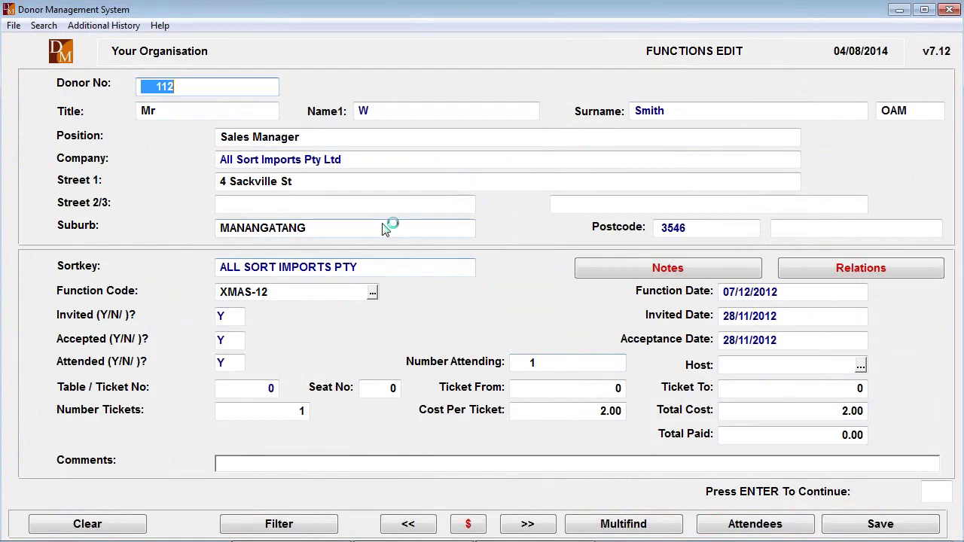
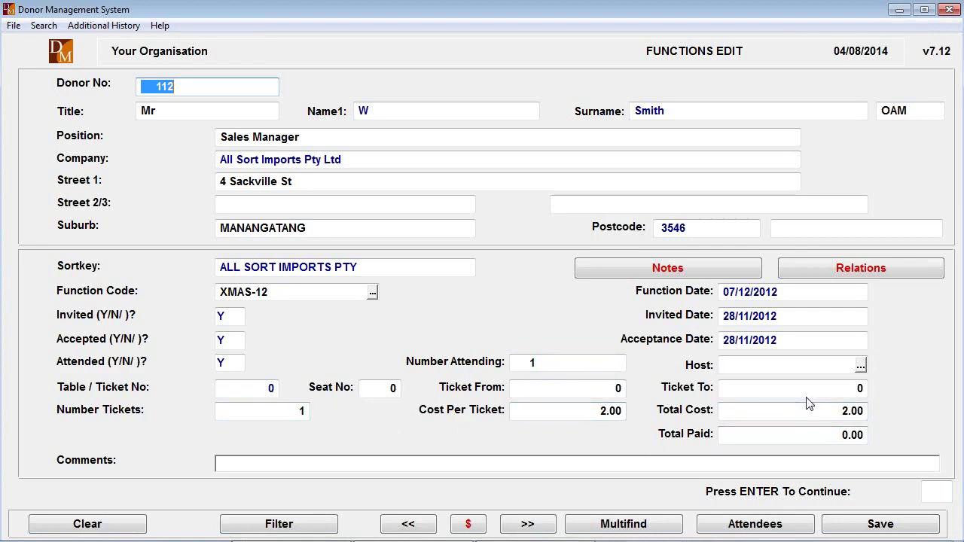
Leave the Functions attendance screen and go back to donor 112's Add/Edit record
{"action": "key", "text": "Escape"}
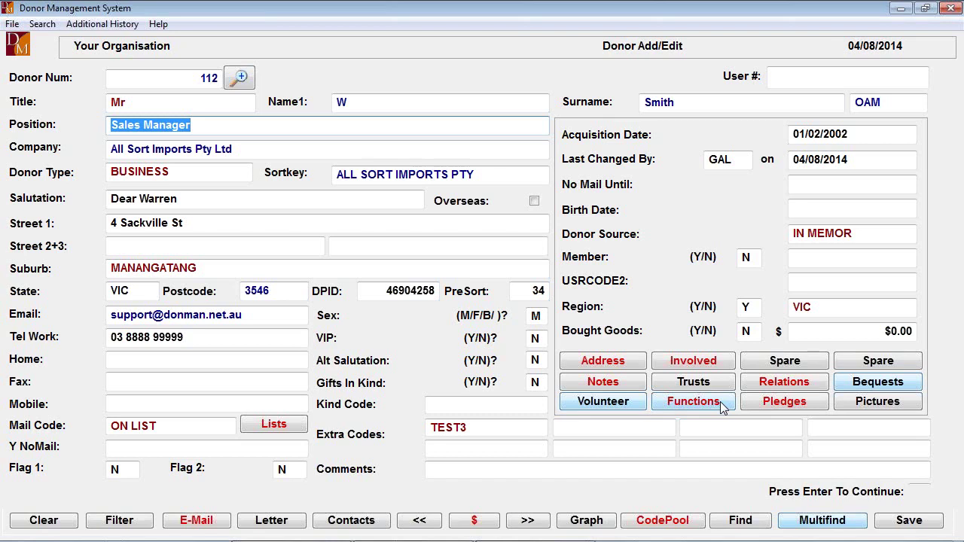
Review donor 112's existing MEMBER pledge and its campaign codes, then clear the pledge form
{"action": "left_click", "coordinate": [786, 402]}
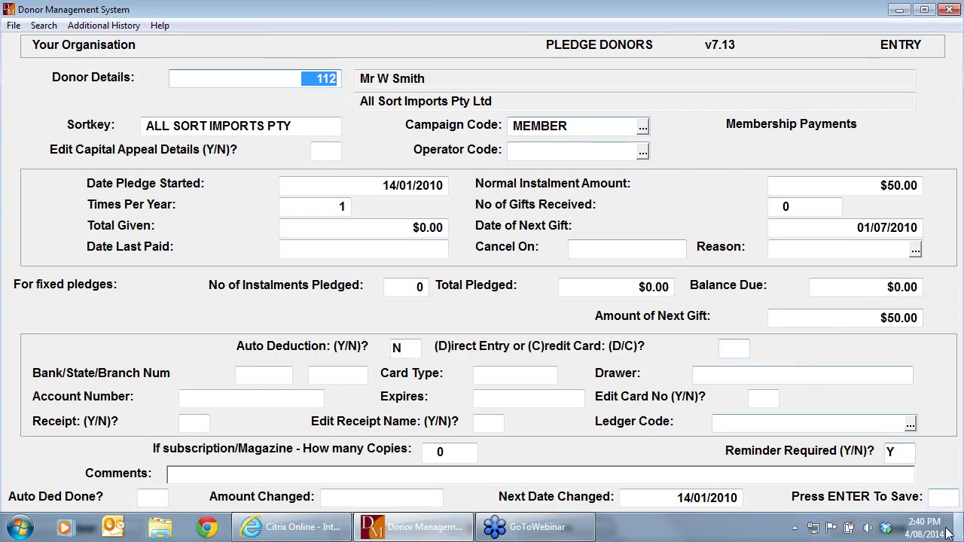
{"action": "left_click", "coordinate": [898, 452]}
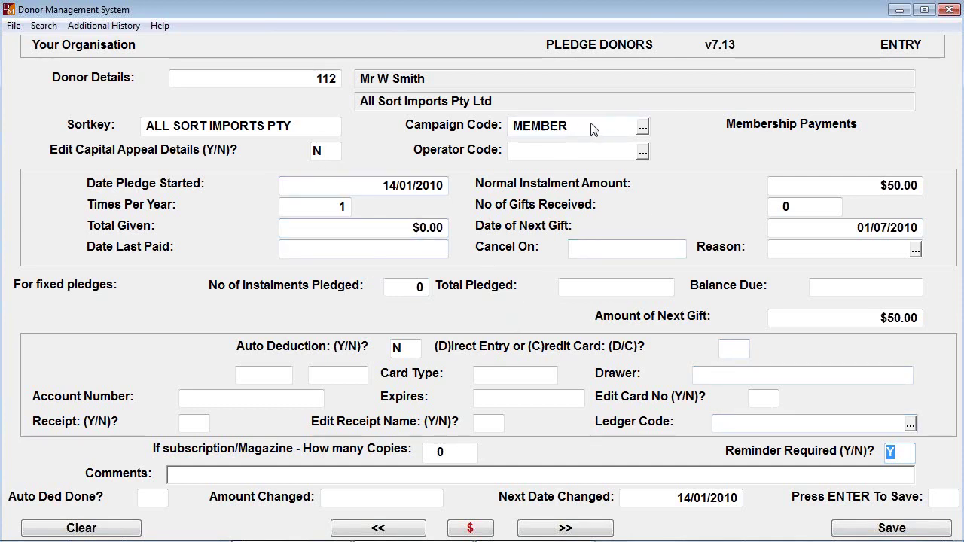
{"action": "left_click", "coordinate": [643, 129]}
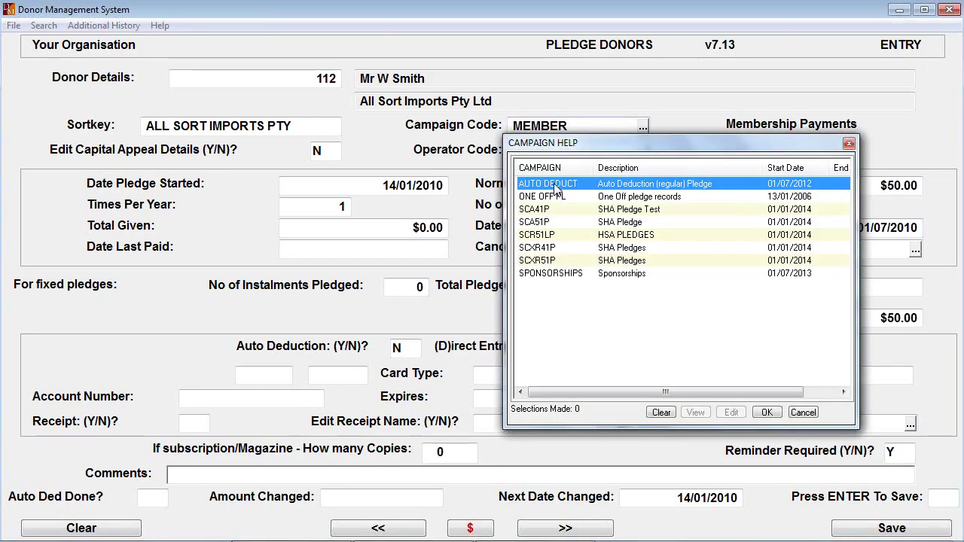
{"action": "left_click", "coordinate": [848, 144]}
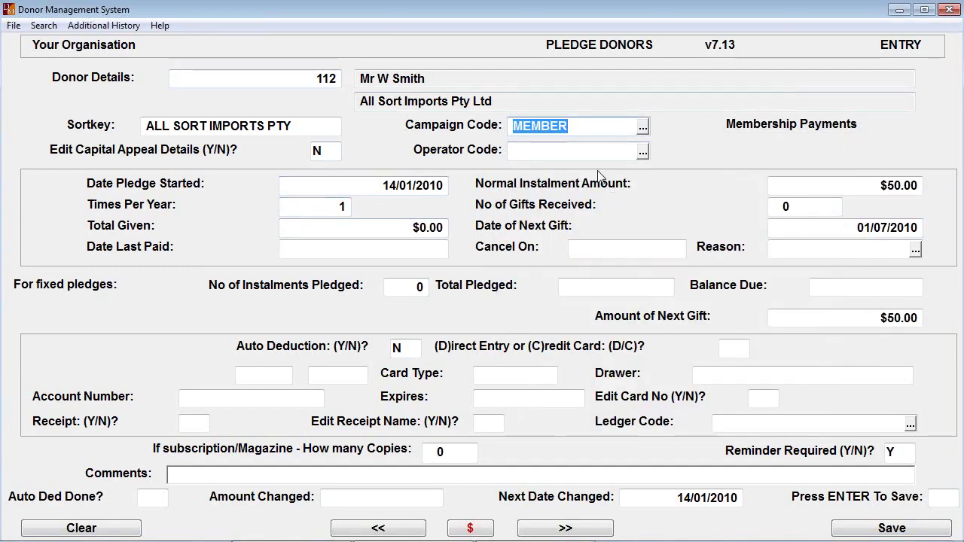
{"action": "key", "text": "Escape"}
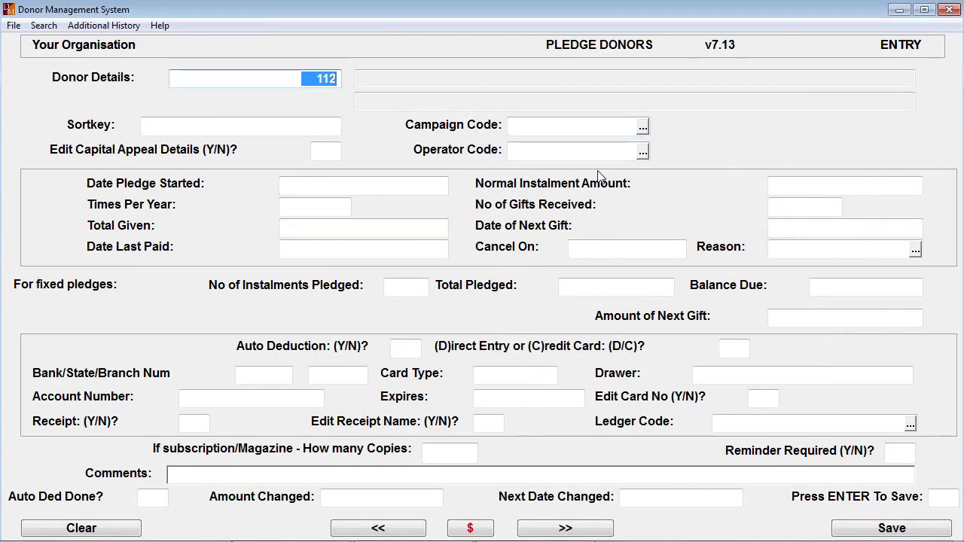
Reload donor 112 into the pledge form and choose the AUTO DEDUCT campaign code
{"action": "key", "text": "Return"}
{"action": "left_click", "coordinate": [636, 129]}
{"action": "left_click", "coordinate": [627, 129]}
{"action": "left_click", "coordinate": [642, 128]}
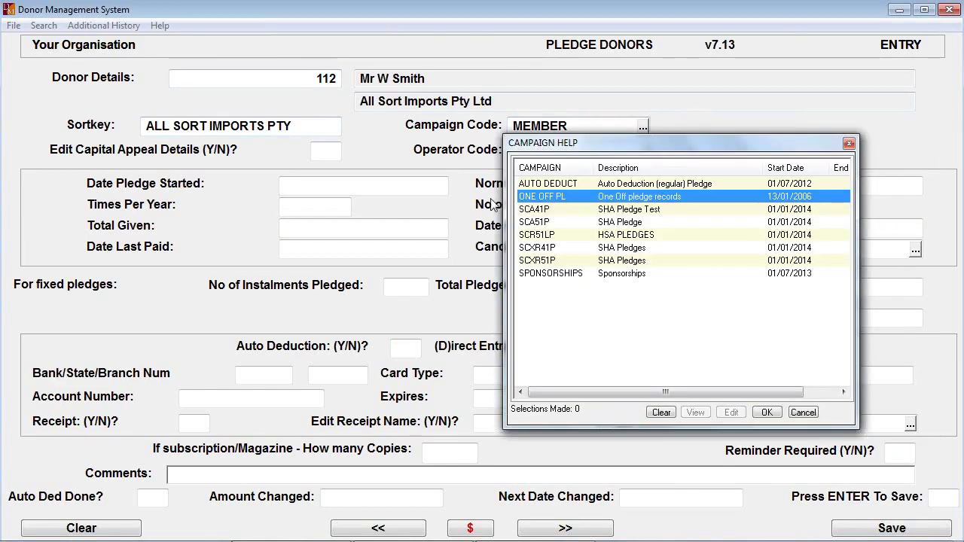
{"action": "double_click", "coordinate": [538, 183]}
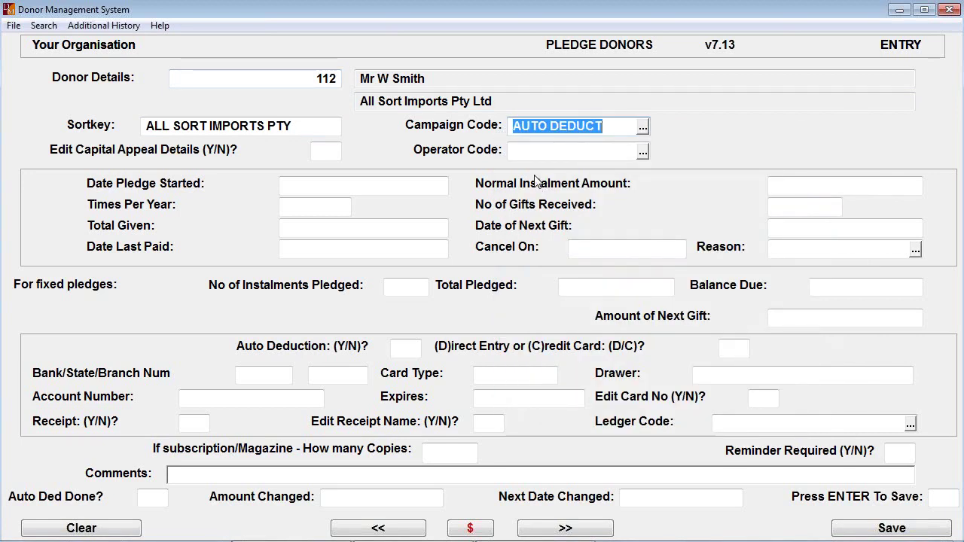
{"action": "key", "text": "Return"}
{"action": "key", "text": "Return"}
Enter a $25.00 instalment, 12 times a year, with the next gift due 15/08/2014
{"action": "key", "text": "Return"}
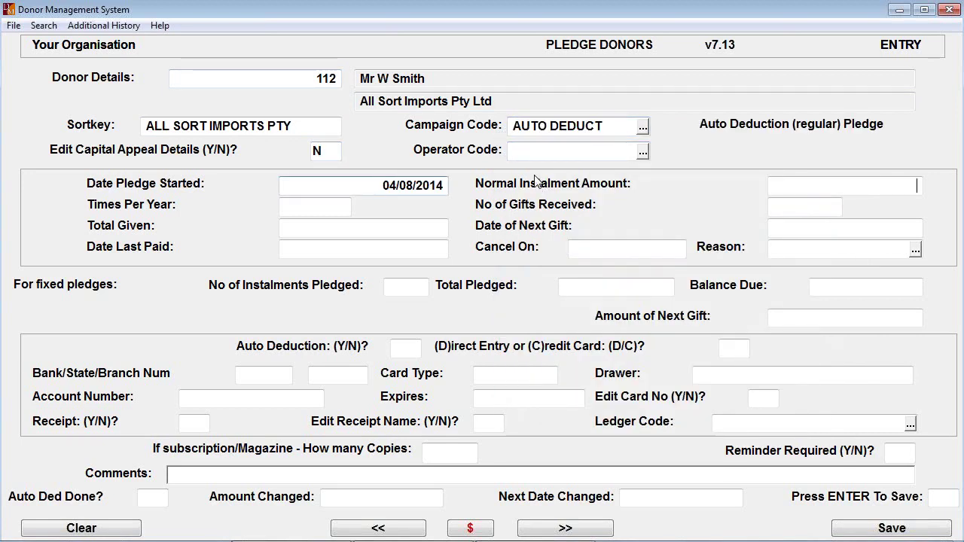
{"action": "type", "text": "25"}
{"action": "key", "text": "Return"}
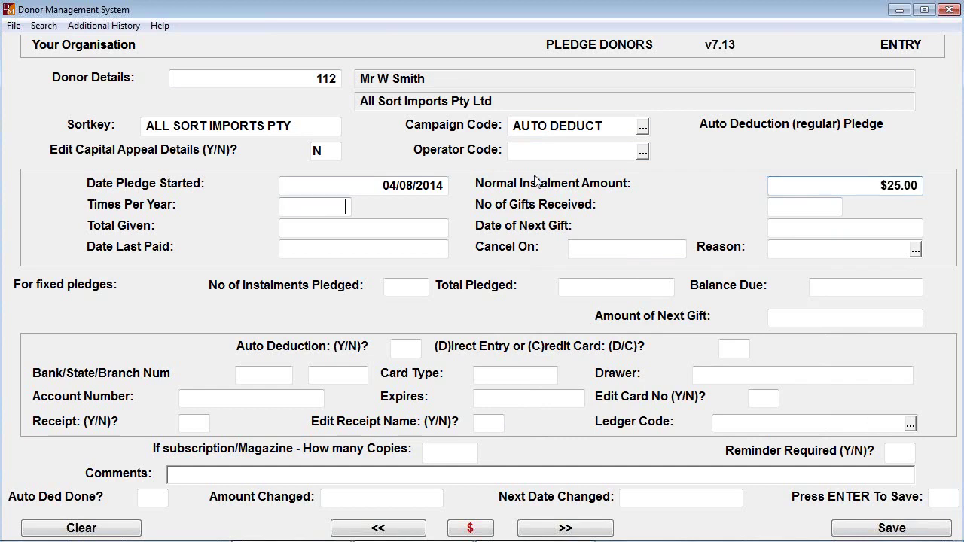
{"action": "type", "text": "12"}
{"action": "key", "text": "Return"}
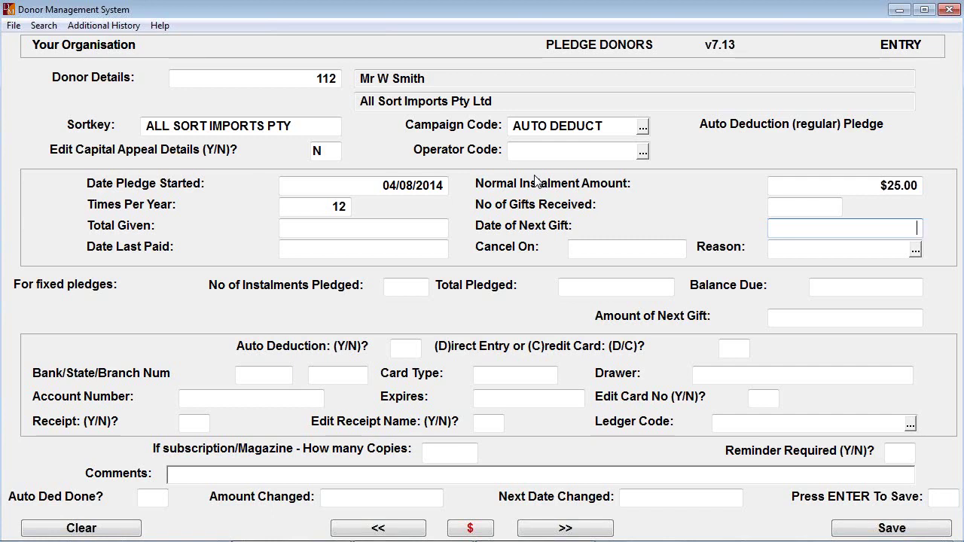
{"action": "type", "text": "150814"}
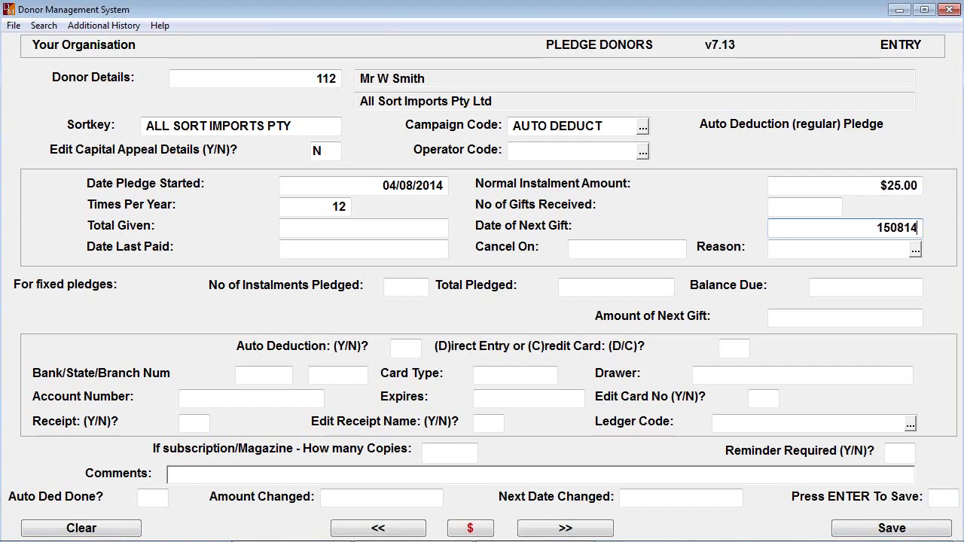
{"action": "key", "text": "Return"}
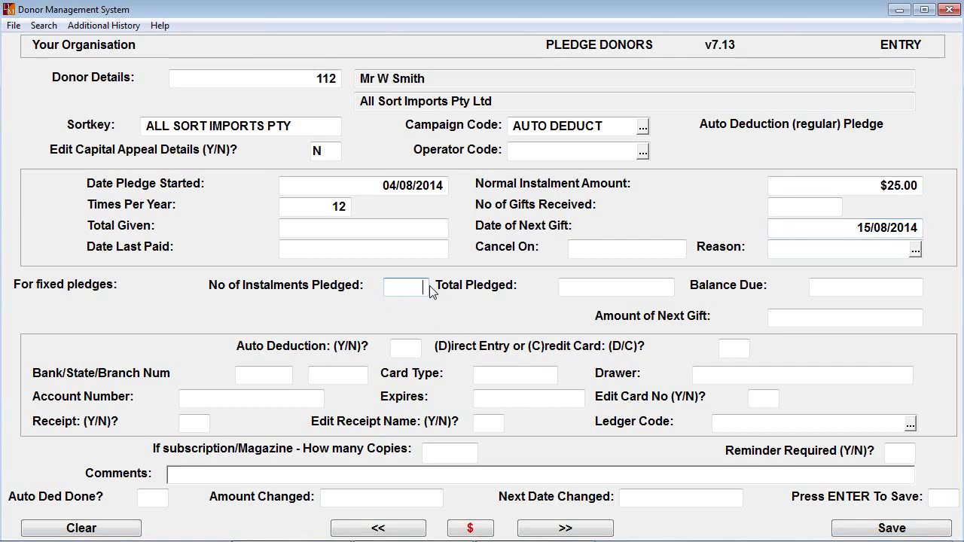
Clear the 12 instalments pledged so the count is blank, and set Auto Deduction to Y
{"action": "type", "text": "12"}
{"action": "key", "text": "Return"}
{"action": "key", "text": "Return"}
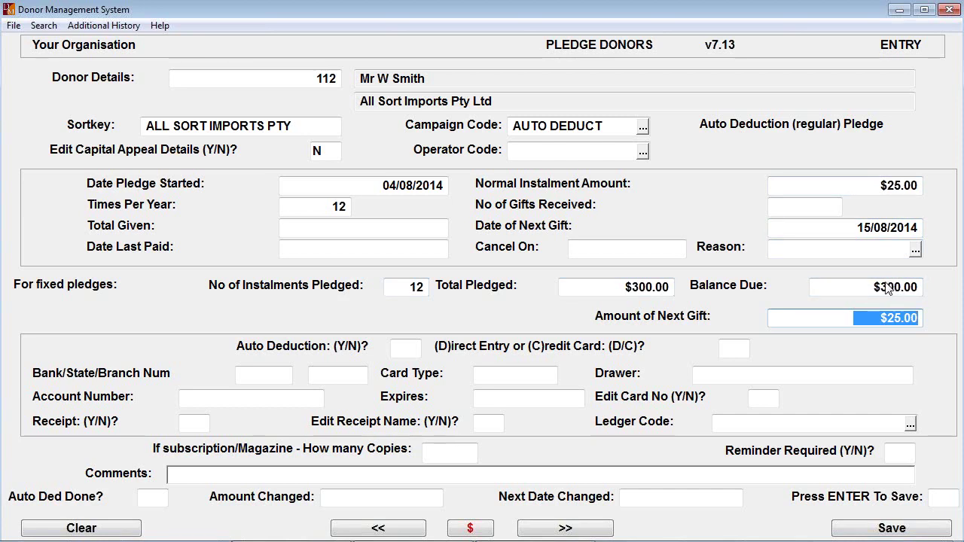
{"action": "left_click", "coordinate": [407, 290]}
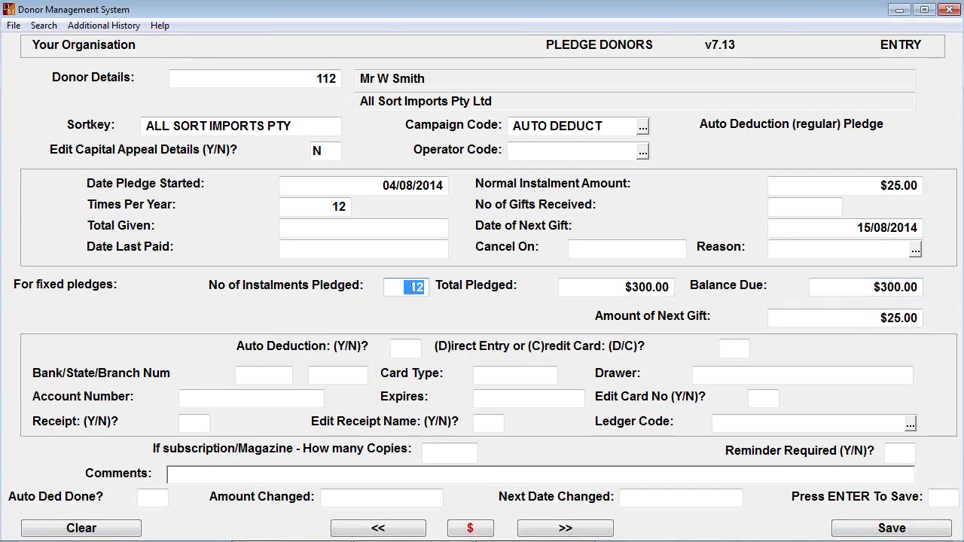
{"action": "key", "text": "Delete"}
{"action": "key", "text": "Return"}
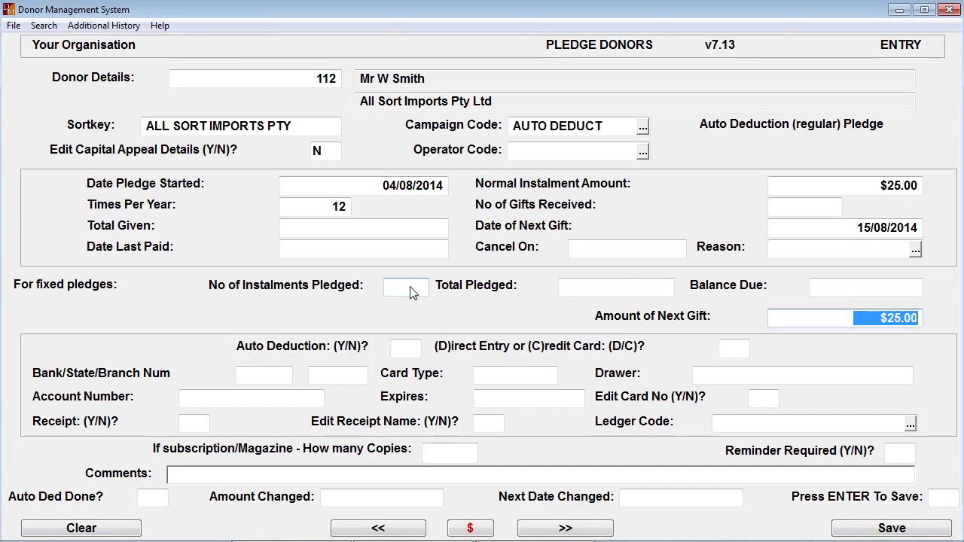
{"action": "key", "text": "Return"}
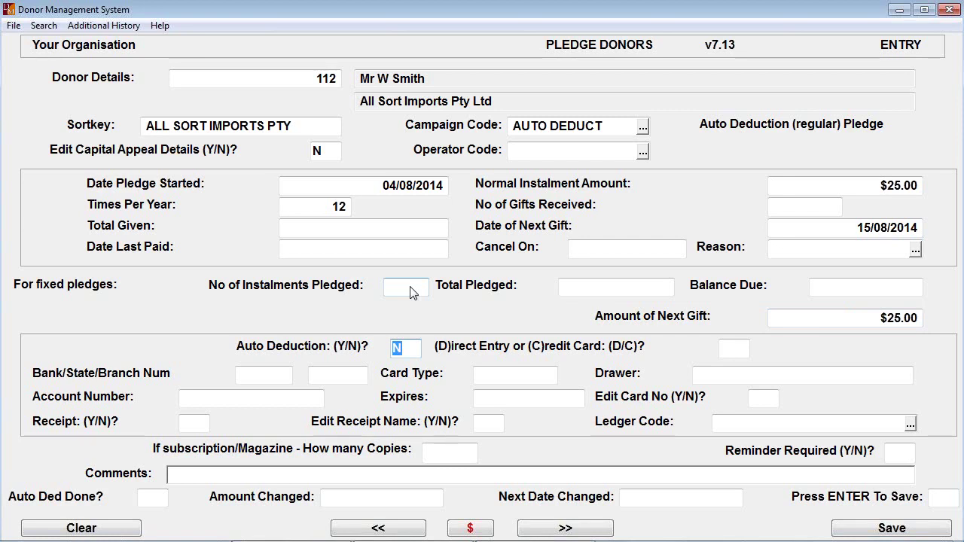
{"action": "type", "text": "Y"}
{"action": "key", "text": "Return"}
Pay by credit card (C), card type VISA, company as drawer, expiring 09/15
{"action": "type", "text": "C"}
{"action": "key", "text": "Return"}
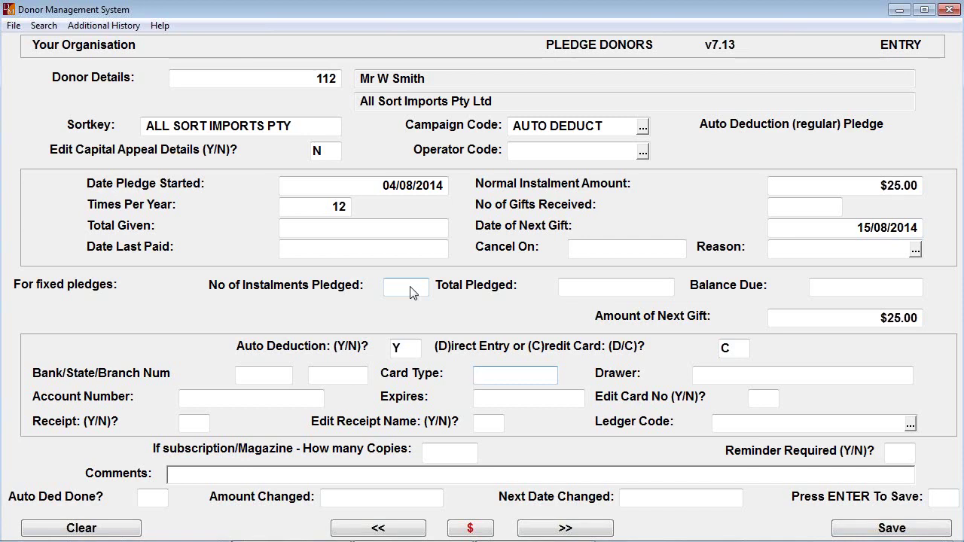
{"action": "type", "text": "VISA"}
{"action": "key", "text": "Return"}
{"action": "key", "text": "Return"}
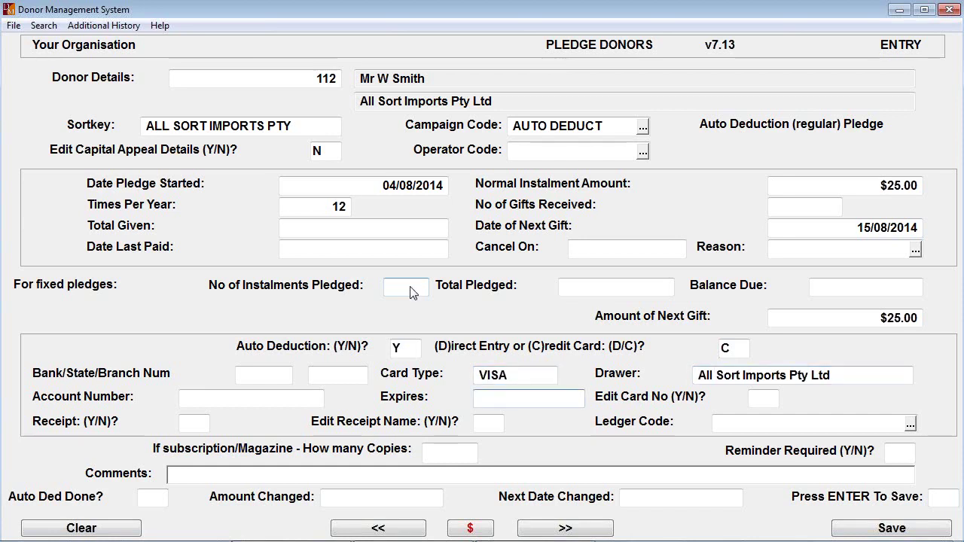
{"action": "type", "text": "0915"}
{"action": "key", "text": "Return"}
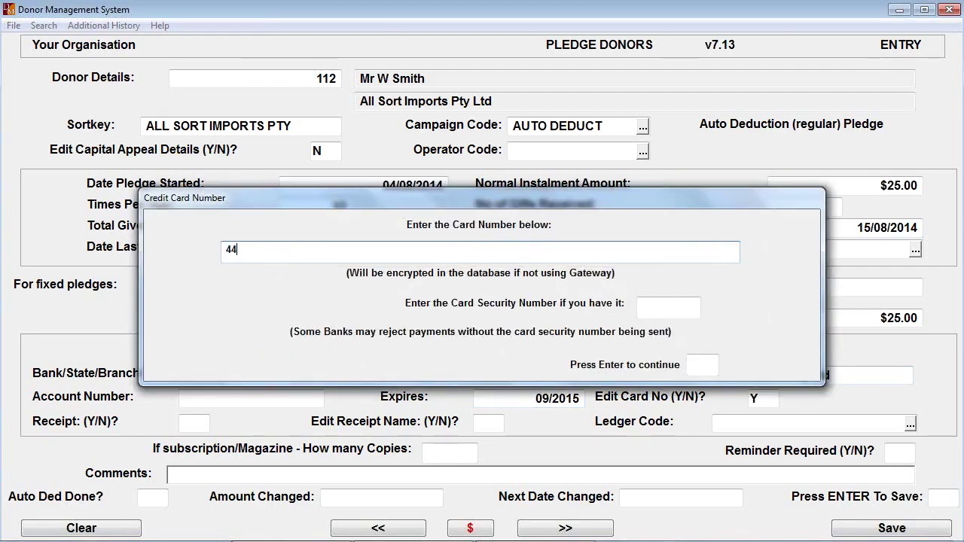
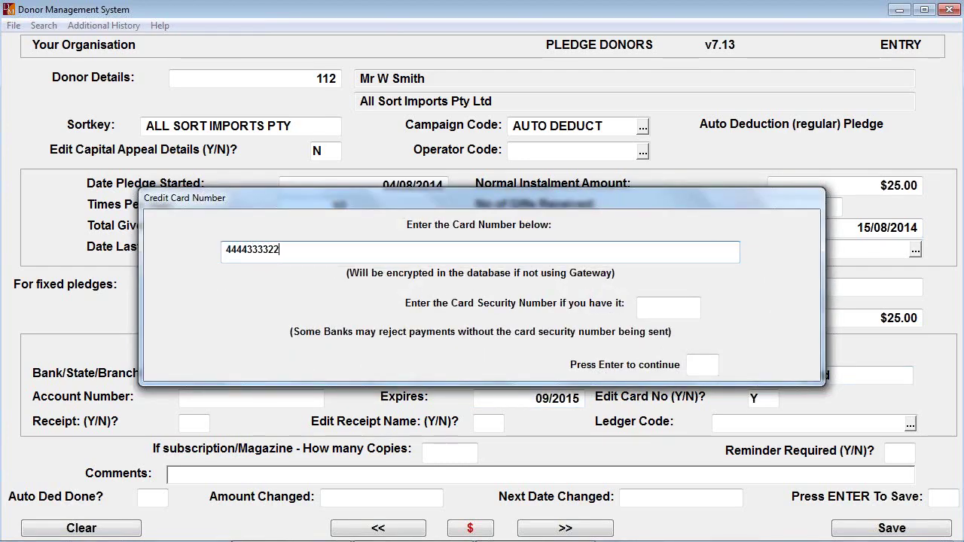
Enter the donor's credit card number in the Credit Card Number dialog
{"action": "key", "text": "Return"}
{"action": "key", "text": "Return"}
{"action": "key", "text": "Return"}
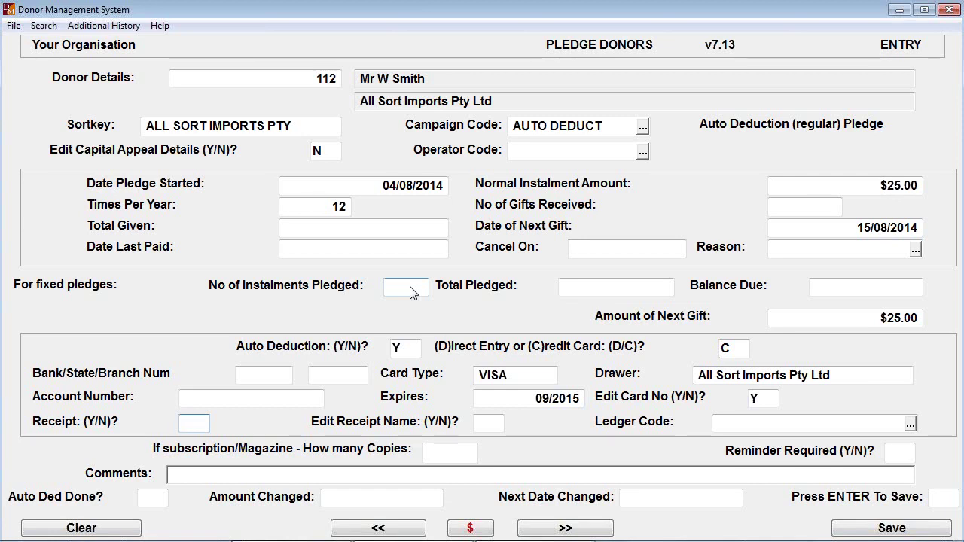
Set Receipt to N, ledger code 4-1400 Donations Received, Reminder to N, and save the pledge
{"action": "type", "text": "N"}
{"action": "key", "text": "Return"}
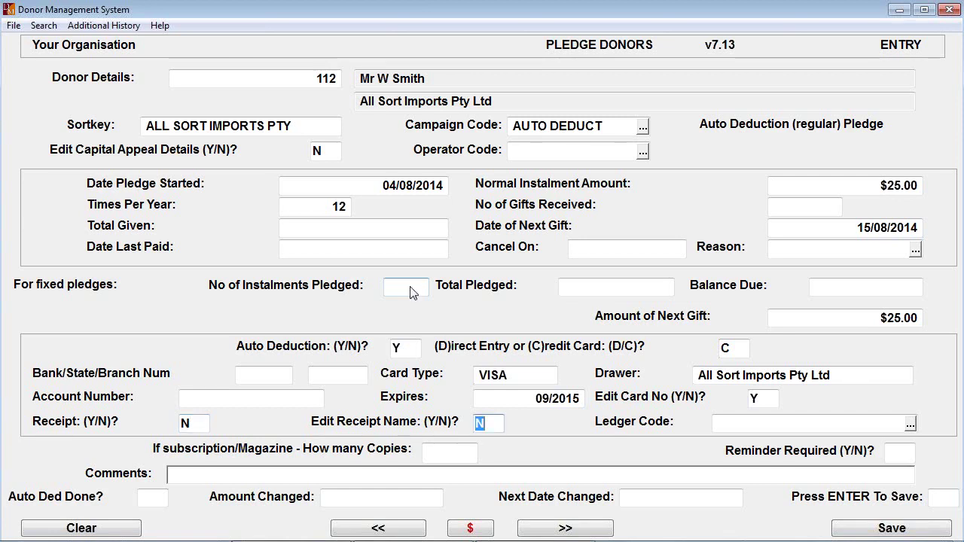
{"action": "key", "text": "Return"}
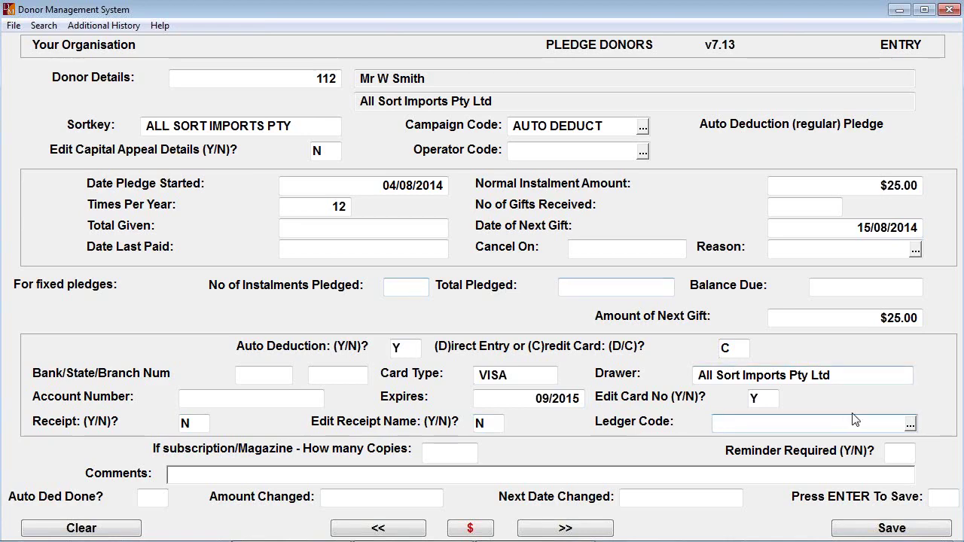
{"action": "left_click", "coordinate": [910, 426]}
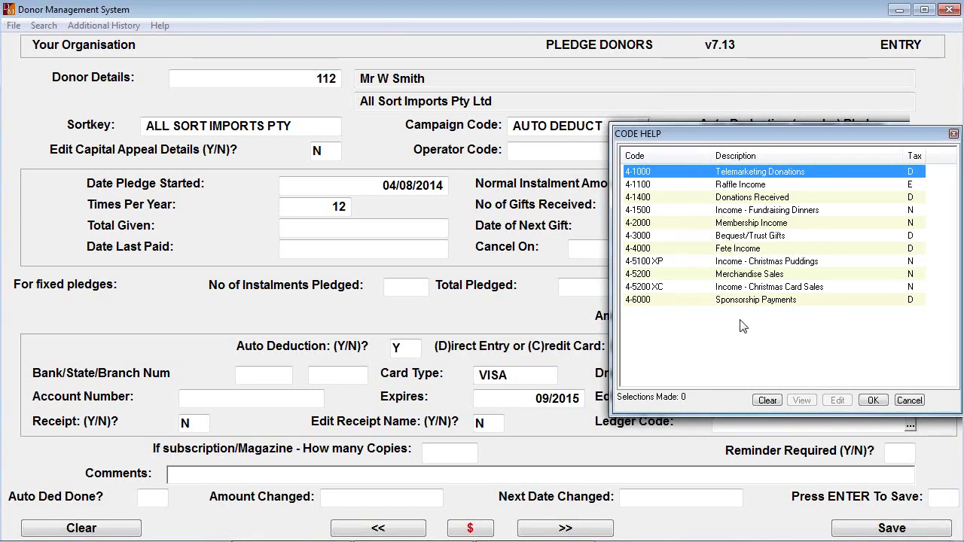
{"action": "double_click", "coordinate": [728, 197]}
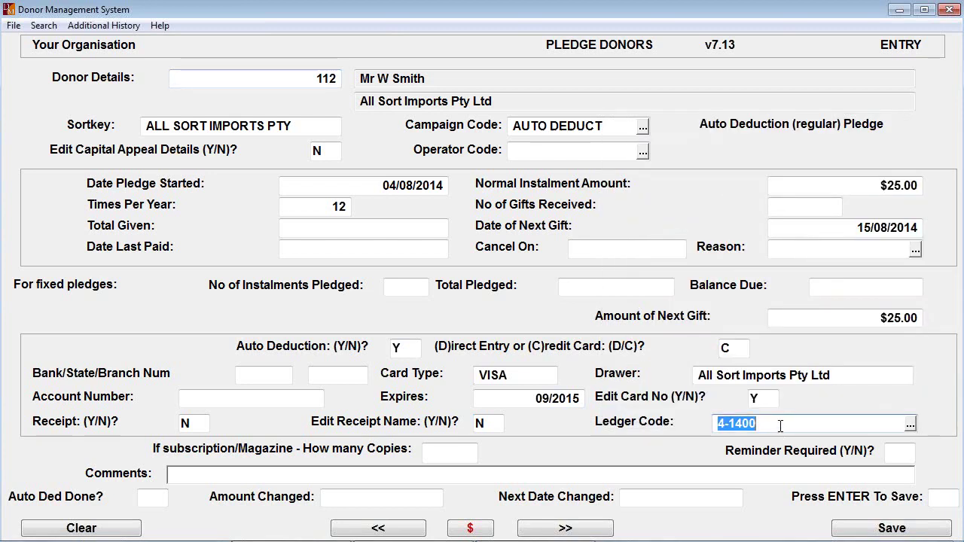
{"action": "key", "text": "Return"}
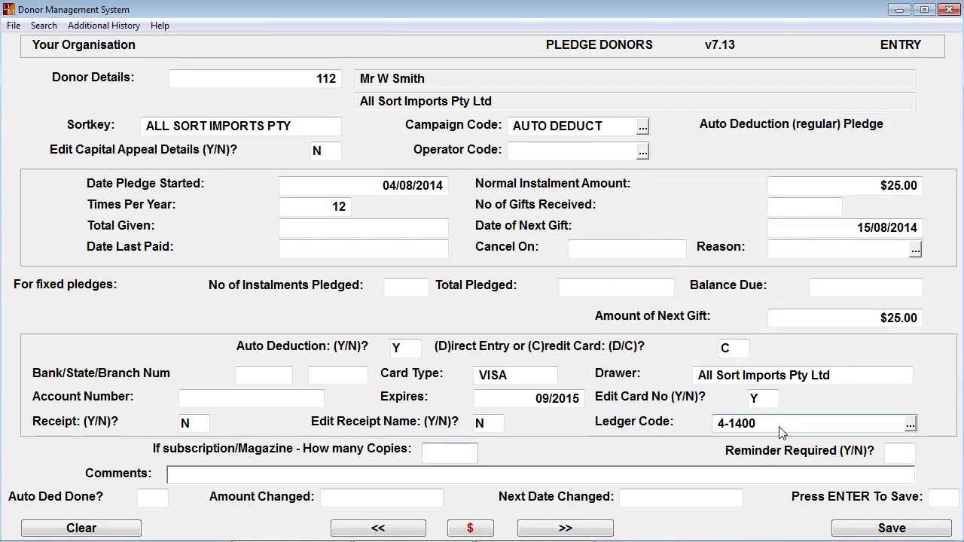
{"action": "key", "text": "Return"}
{"action": "type", "text": "N"}
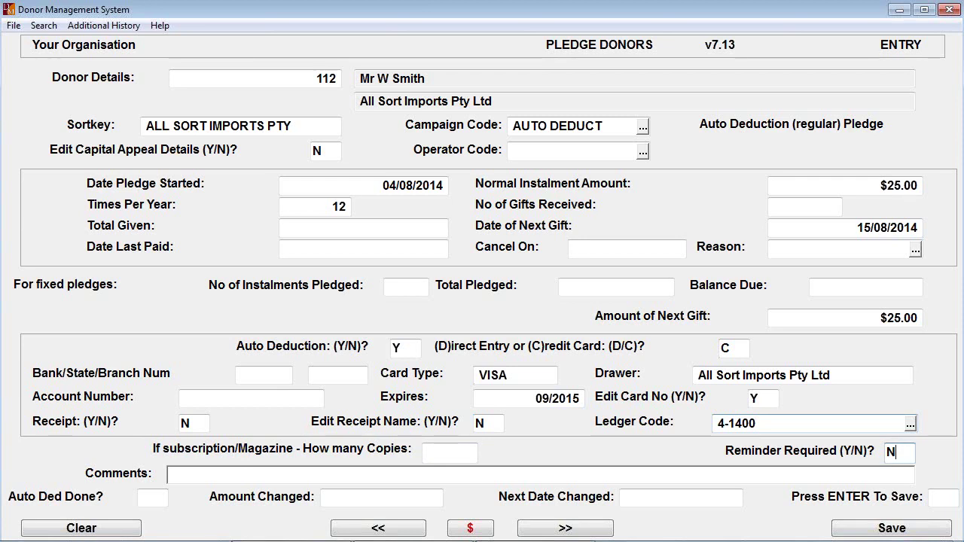
{"action": "key", "text": "Return"}
{"action": "key", "text": "Return"}
{"action": "key", "text": "Return"}
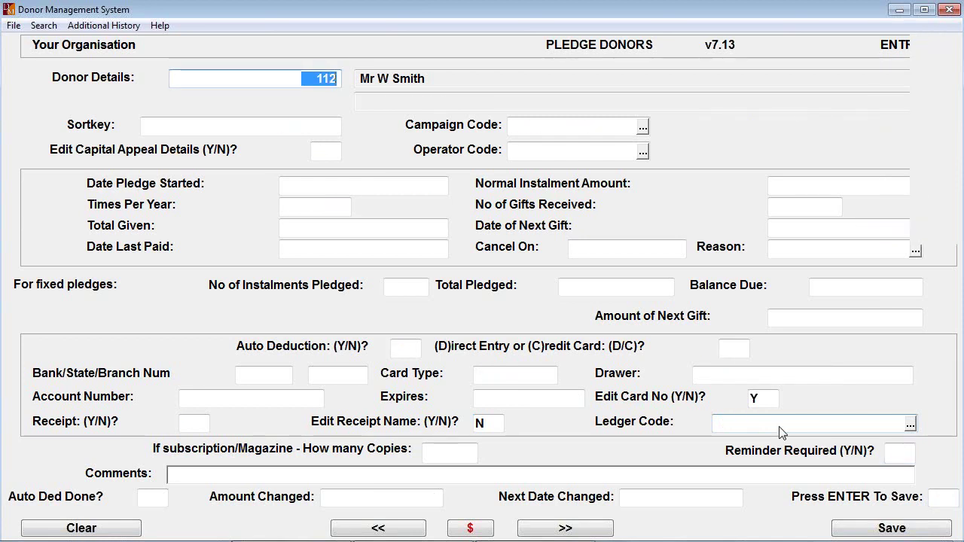
{"action": "key", "text": "Escape"}
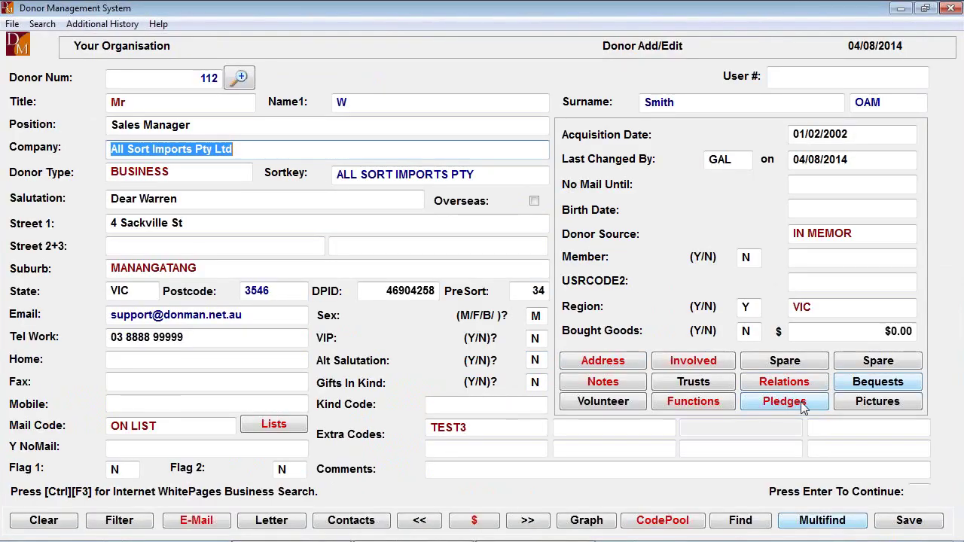
{"action": "left_click", "coordinate": [804, 404]}
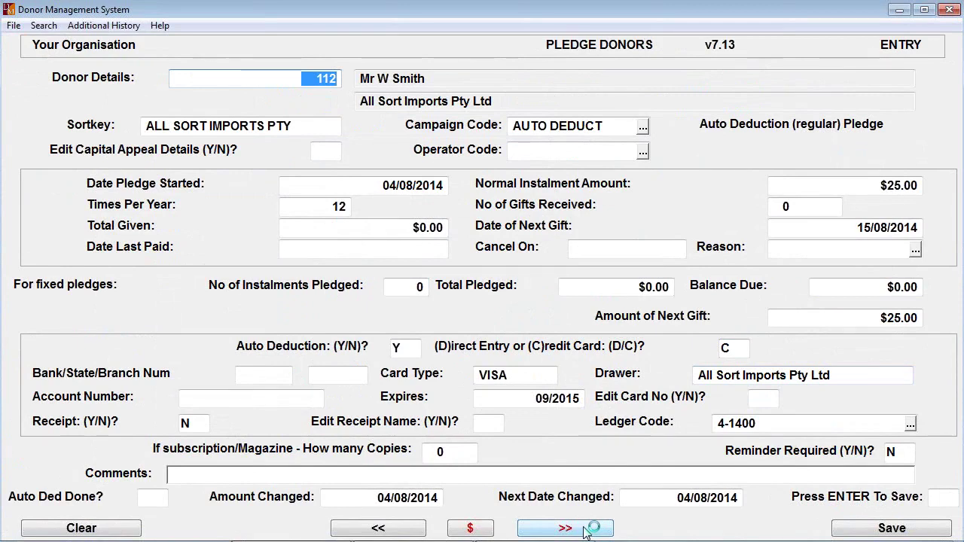
{"action": "left_click", "coordinate": [587, 531]}
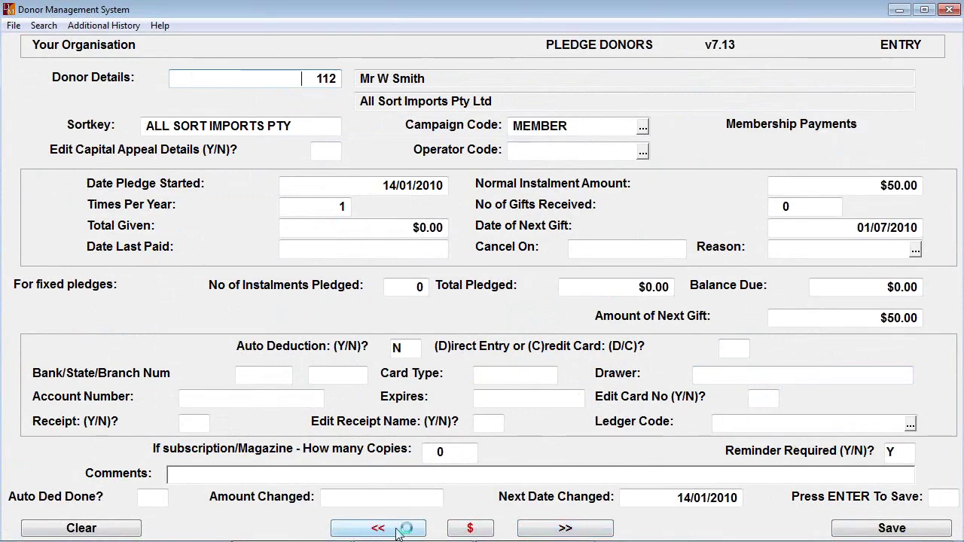
{"action": "left_click", "coordinate": [351, 531]}
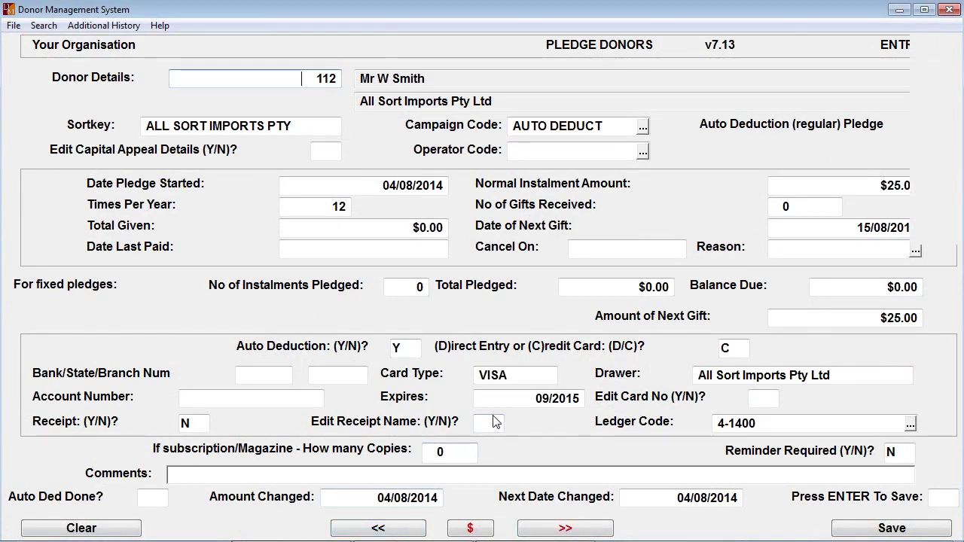
{"action": "key", "text": "Escape"}
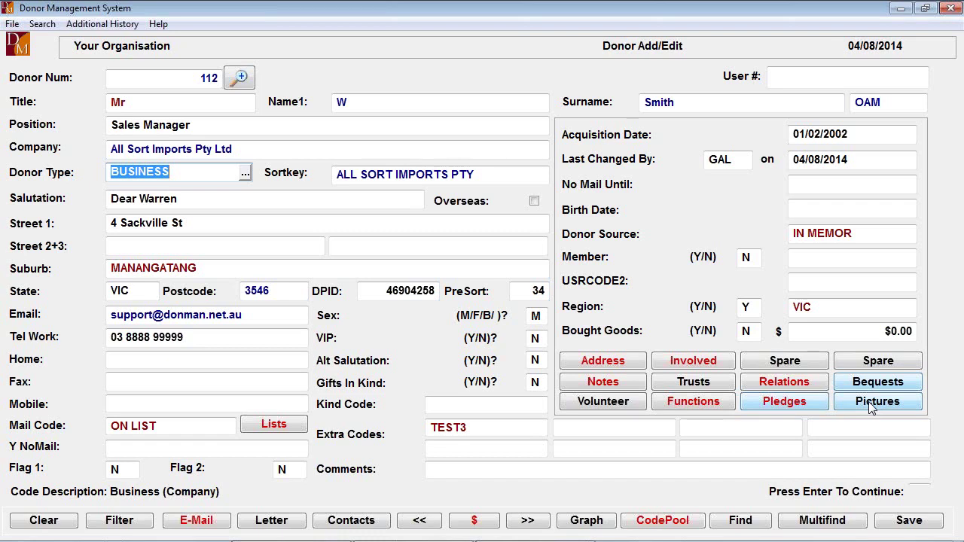
{"action": "left_click", "coordinate": [874, 403]}
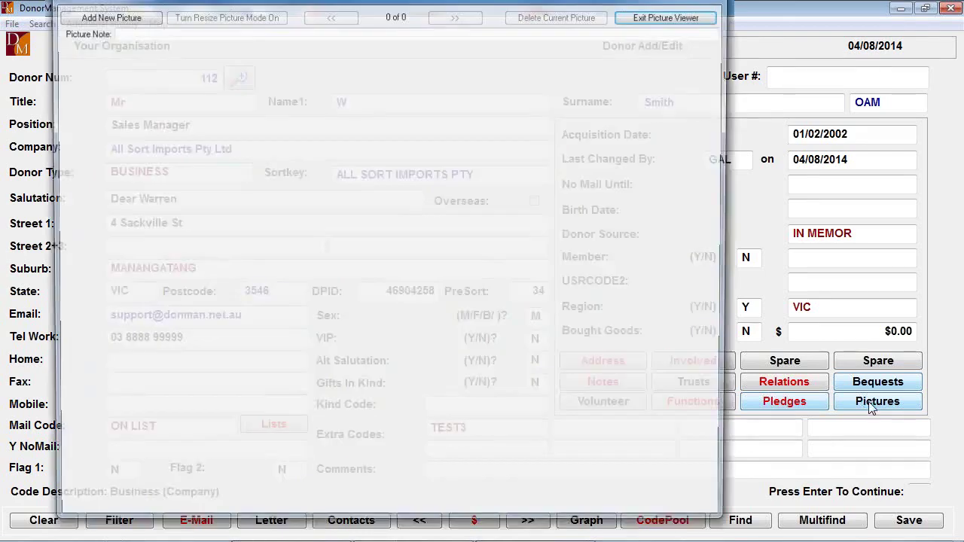
{"action": "left_click", "coordinate": [106, 16]}
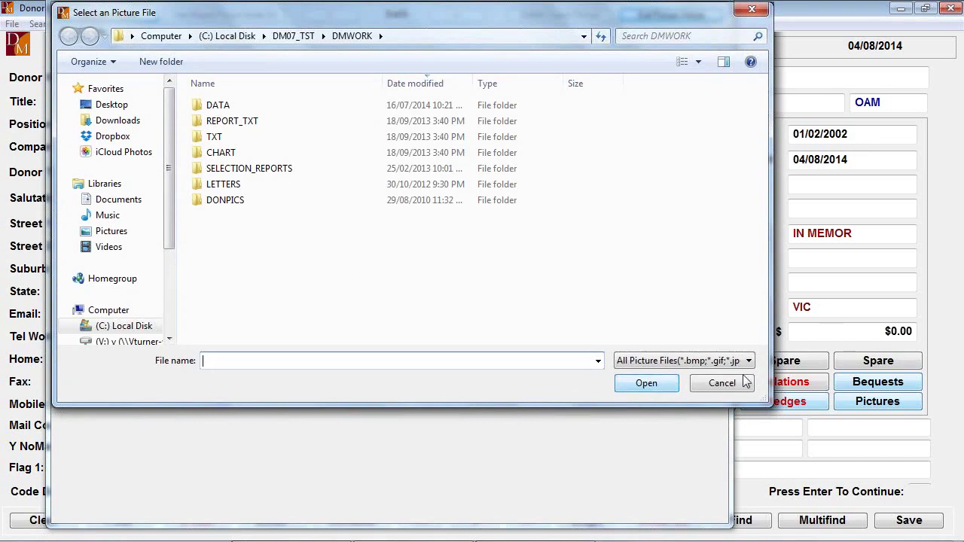
{"action": "left_click", "coordinate": [715, 384]}
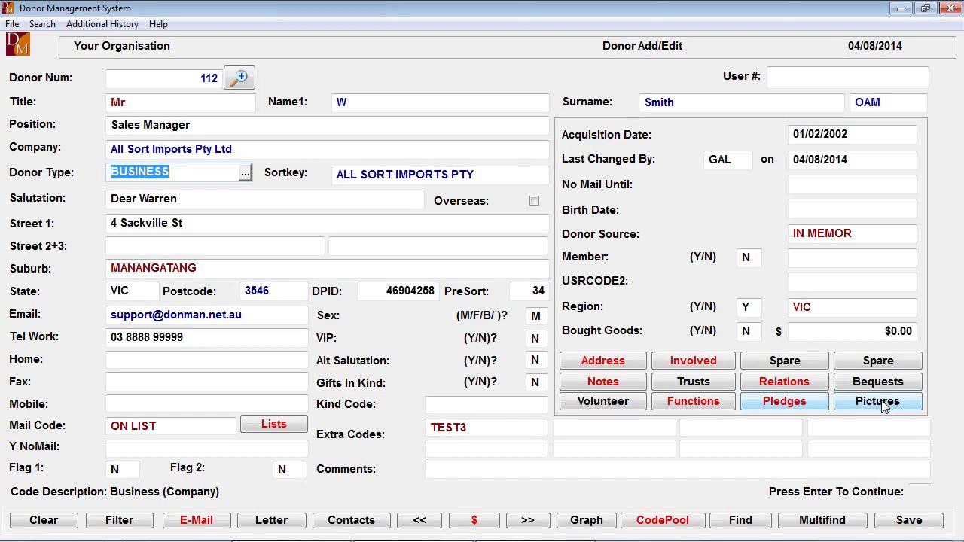
Swap the TEST3 extra code for BOARD and add ED HERO in the next extra-code slot
{"action": "left_click", "coordinate": [485, 434]}
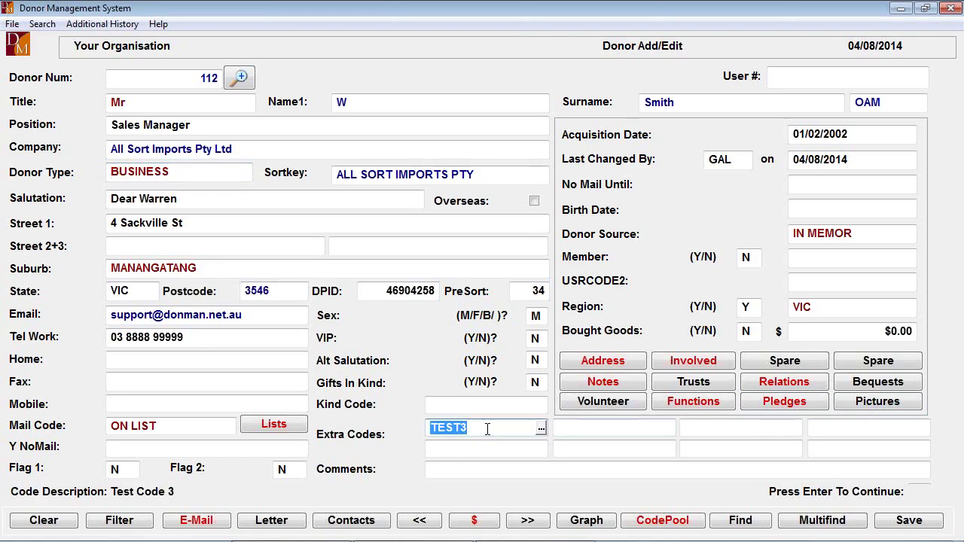
{"action": "key", "text": "Delete"}
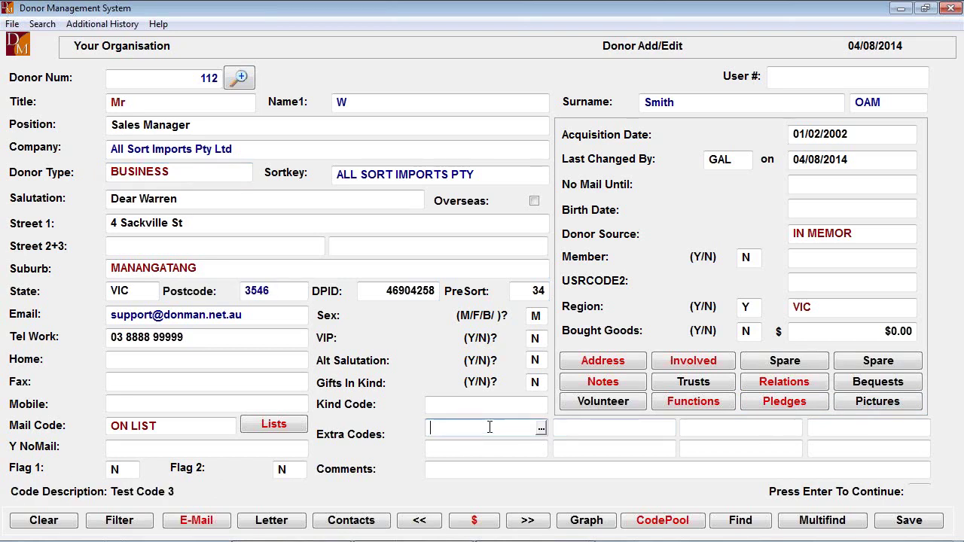
{"action": "left_click", "coordinate": [542, 429]}
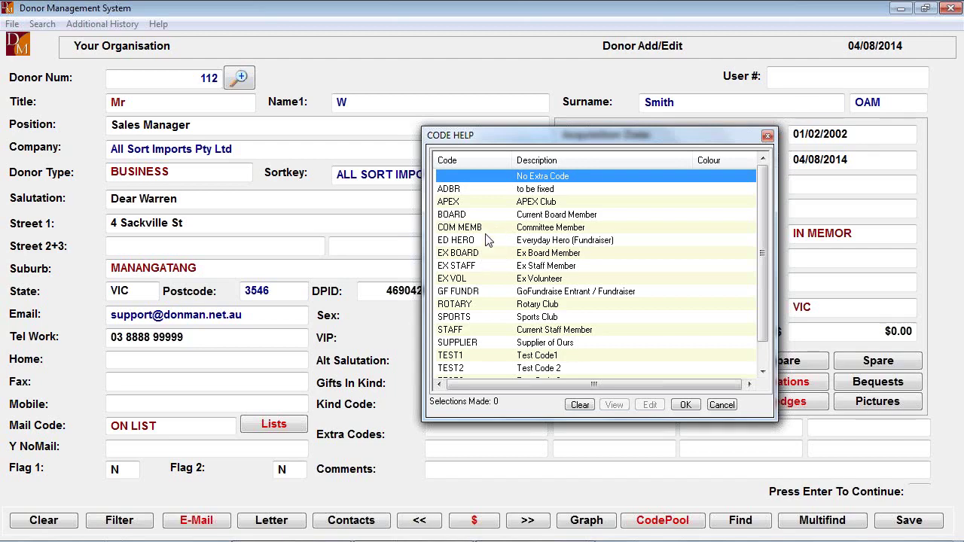
{"action": "double_click", "coordinate": [454, 216]}
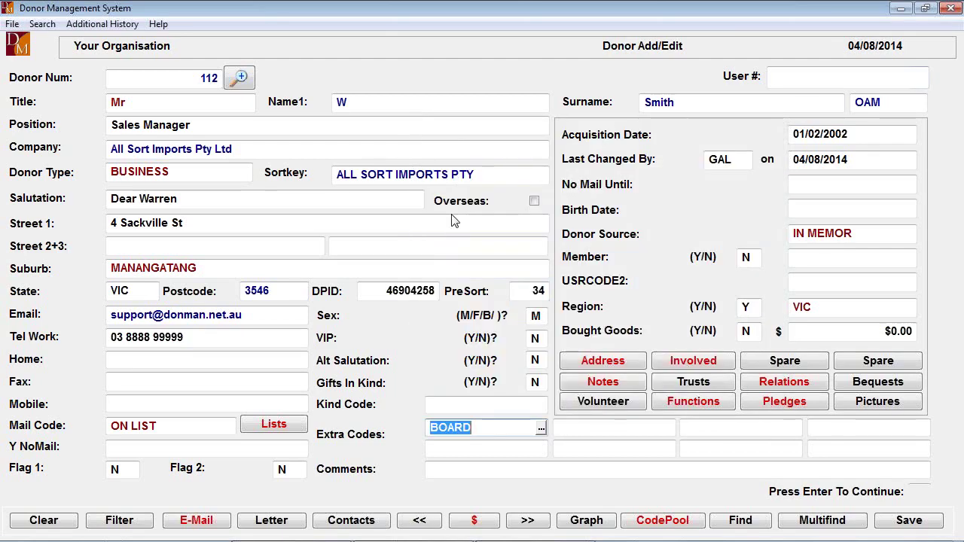
{"action": "key", "text": "Return"}
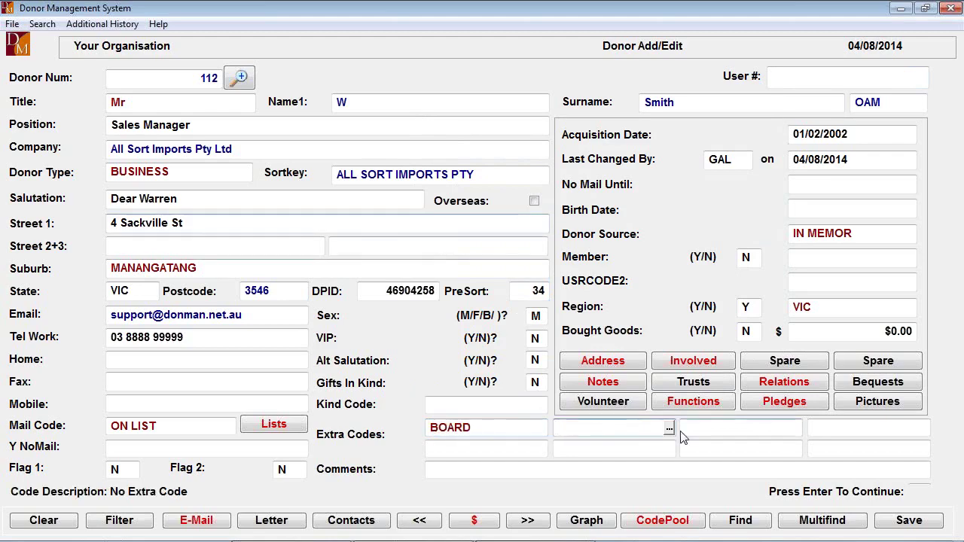
{"action": "left_click", "coordinate": [669, 429]}
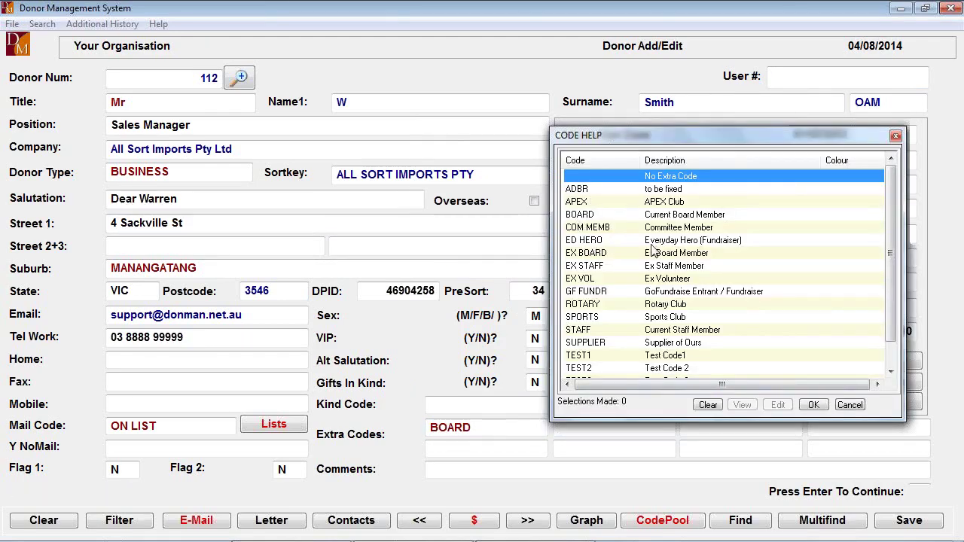
{"action": "double_click", "coordinate": [592, 248]}
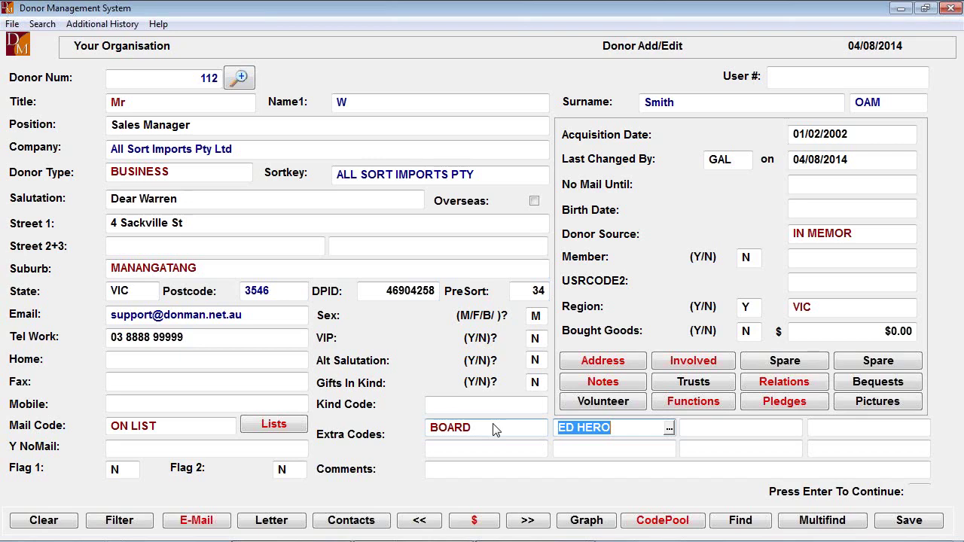
{"action": "key", "text": "Return"}
{"action": "key", "text": "Return"}
{"action": "key", "text": "Return"}
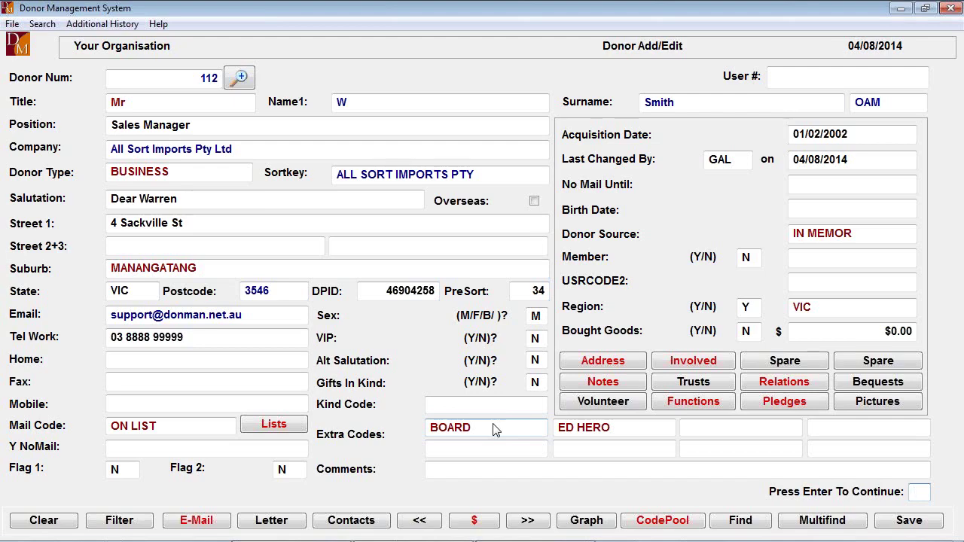
{"action": "key", "text": "Return"}
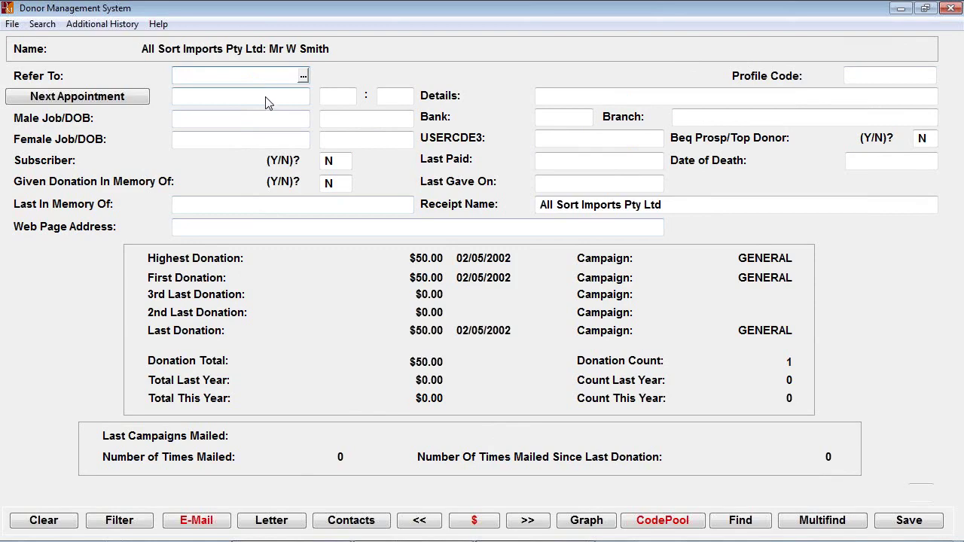
{"action": "left_click", "coordinate": [217, 77]}
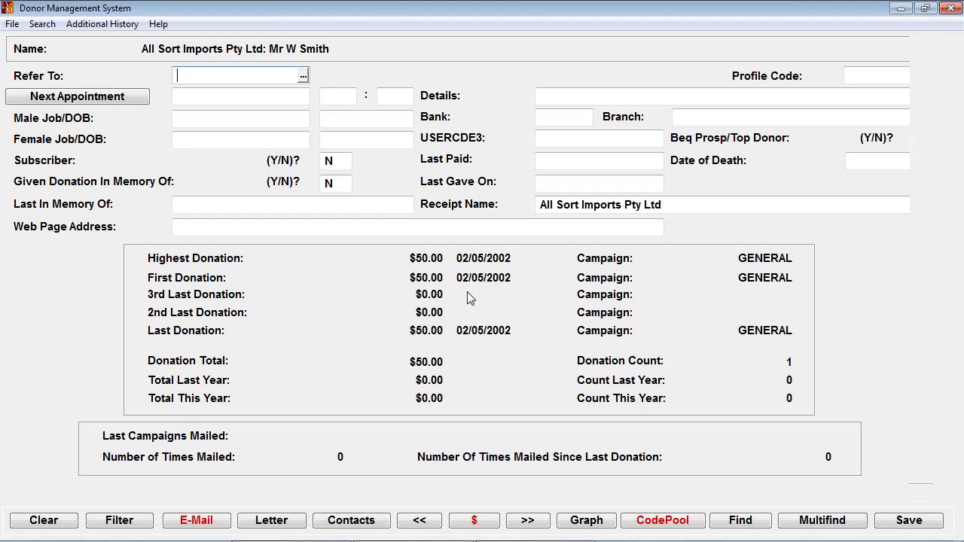
{"action": "key", "text": "Escape"}
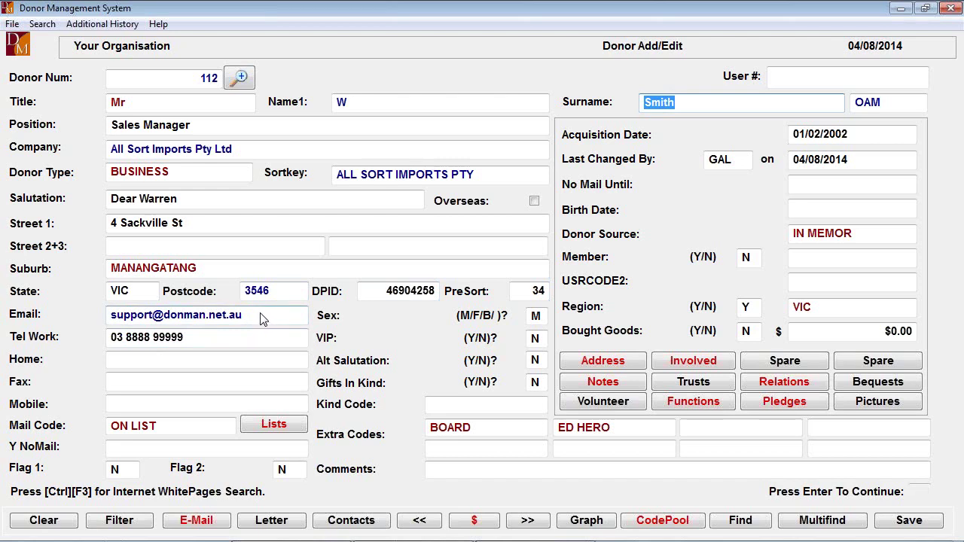
Start an e-mail to donor 112 with topic 'test', logged as a contact record (Y)
{"action": "left_click", "coordinate": [201, 525]}
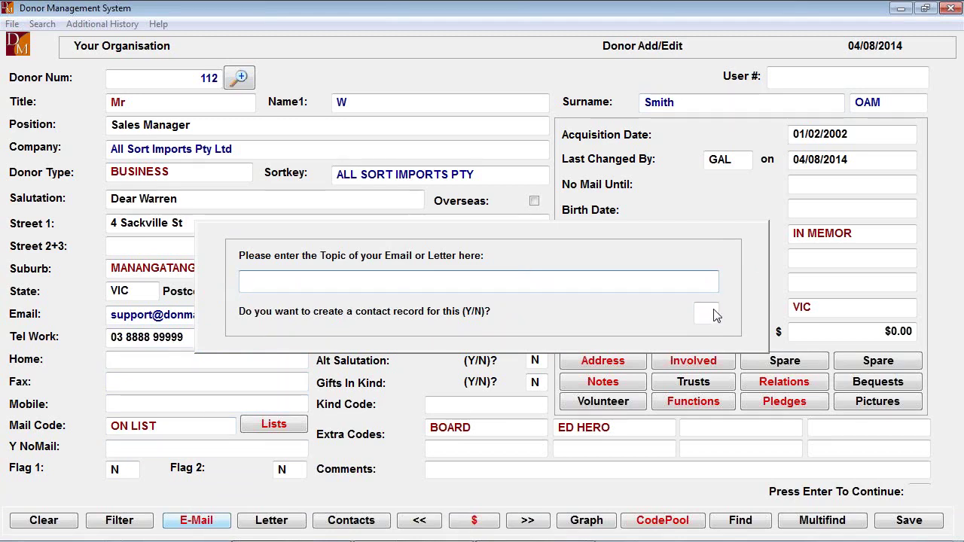
{"action": "type", "text": "test"}
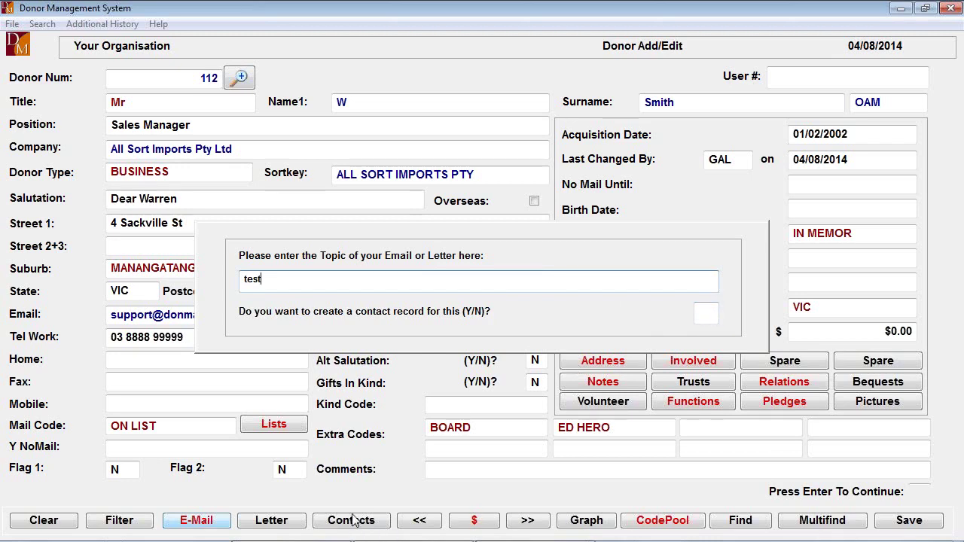
{"action": "key", "text": "Return"}
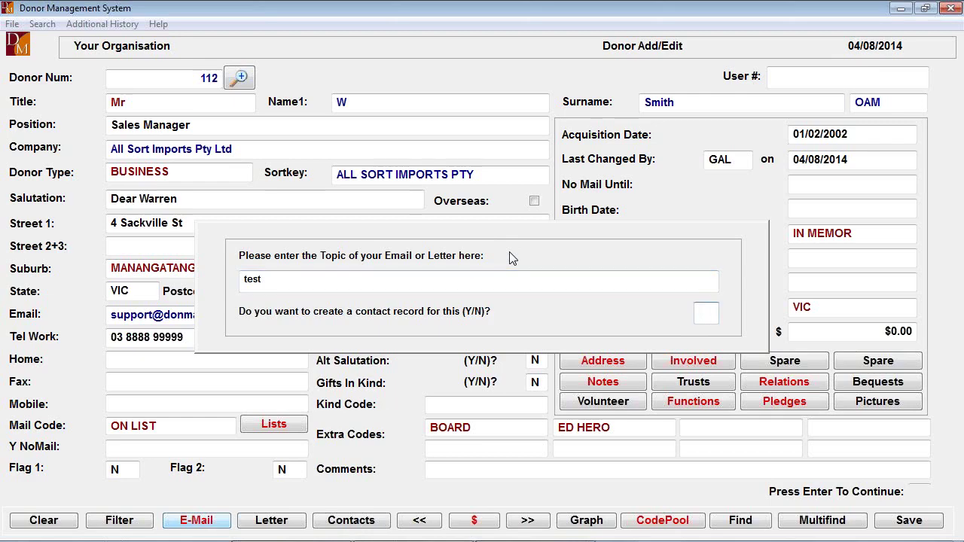
{"action": "type", "text": "Y"}
{"action": "key", "text": "Return"}
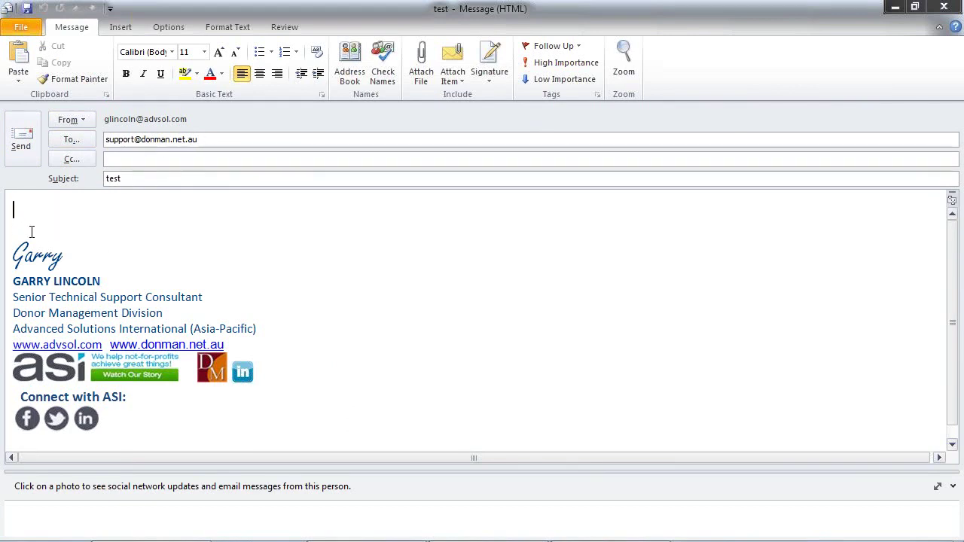
Close the Outlook 'test' draft without saving it
{"action": "left_click", "coordinate": [944, 6]}
{"action": "left_click", "coordinate": [488, 317]}
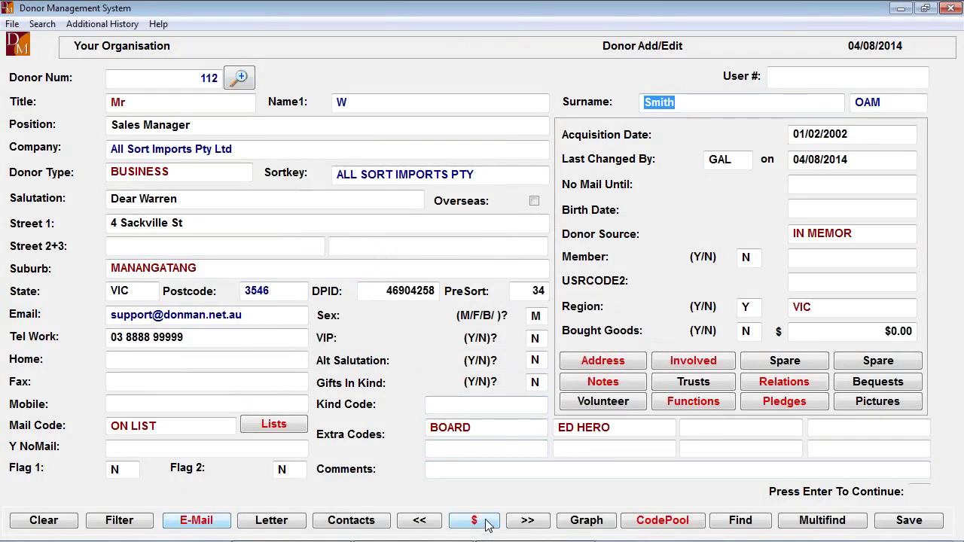
{"action": "left_click", "coordinate": [488, 522]}
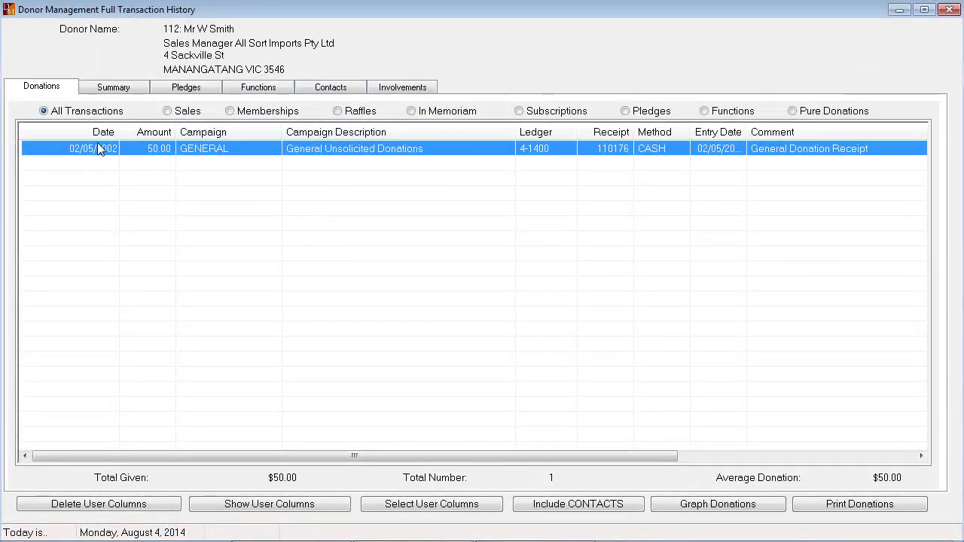
{"action": "left_click", "coordinate": [325, 87]}
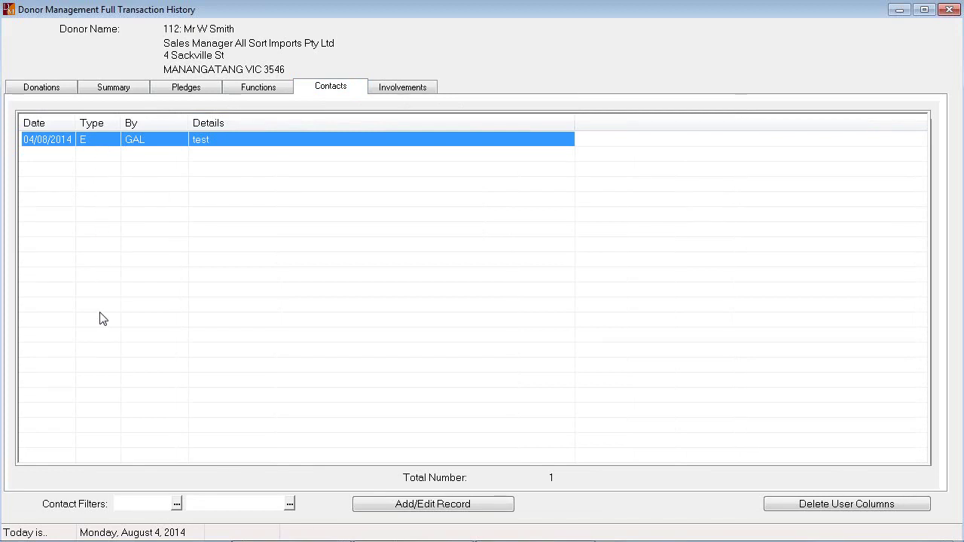
{"action": "left_click", "coordinate": [948, 9]}
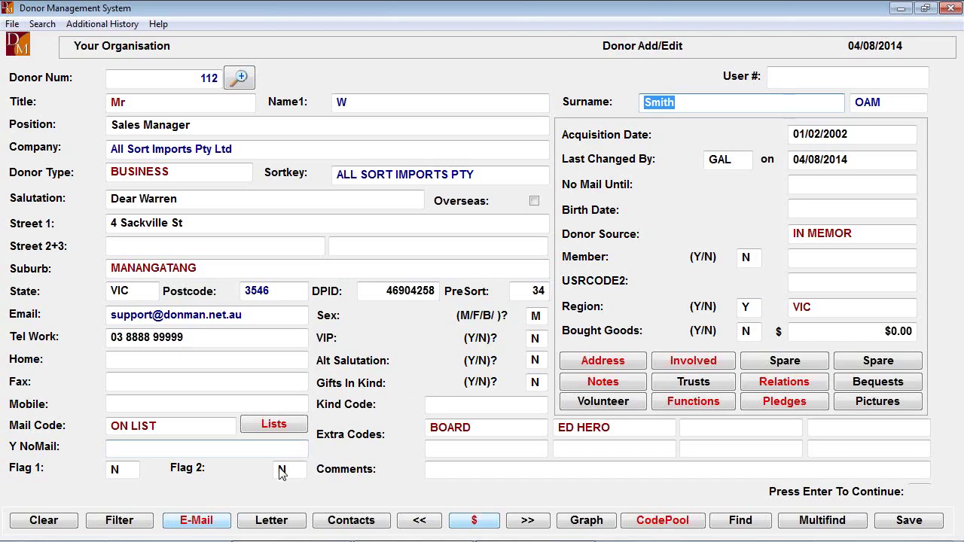
Copy donor 112's letter address and salutation to the clipboard, answering N to the contact record
{"action": "left_click", "coordinate": [279, 525]}
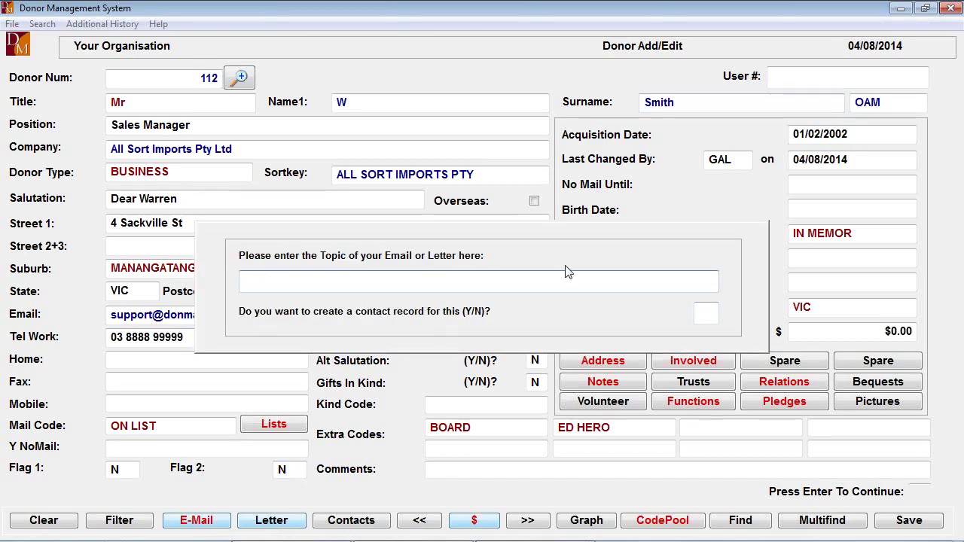
{"action": "type", "text": "N"}
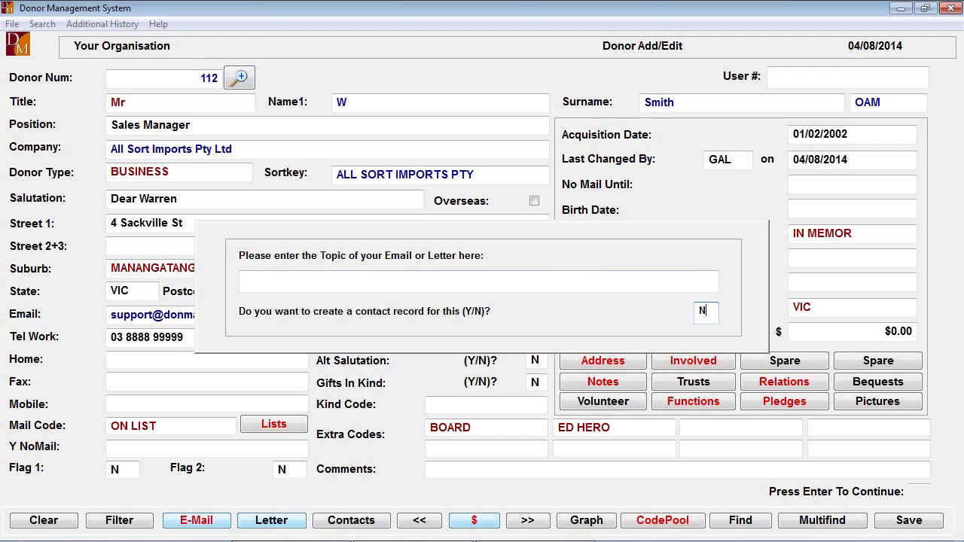
{"action": "key", "text": "Return"}
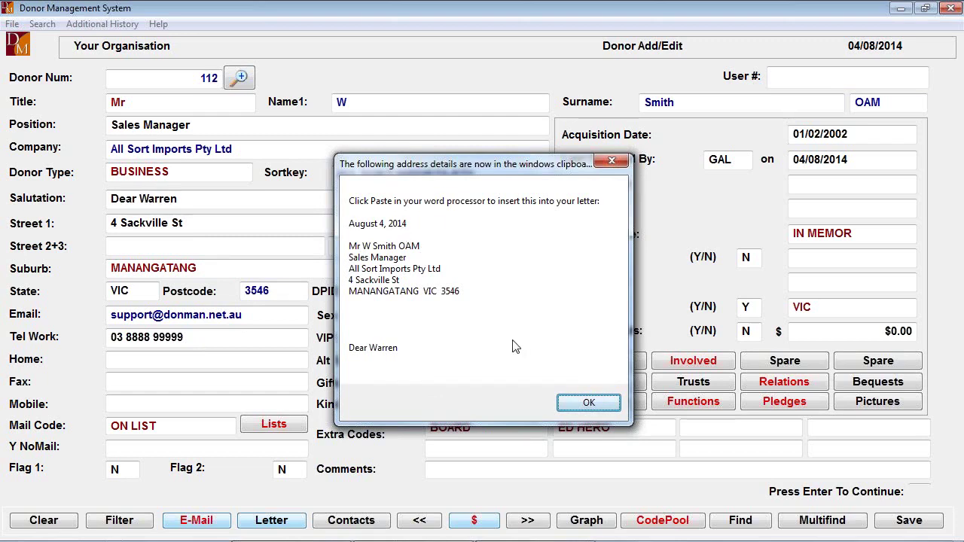
{"action": "left_click", "coordinate": [584, 404]}
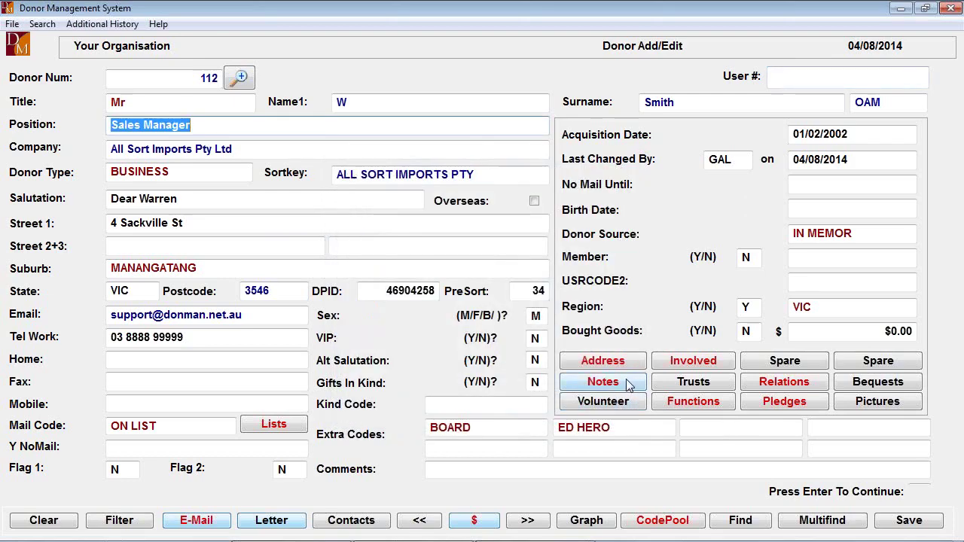
{"action": "left_click", "coordinate": [627, 379]}
{"action": "left_click", "coordinate": [429, 137]}
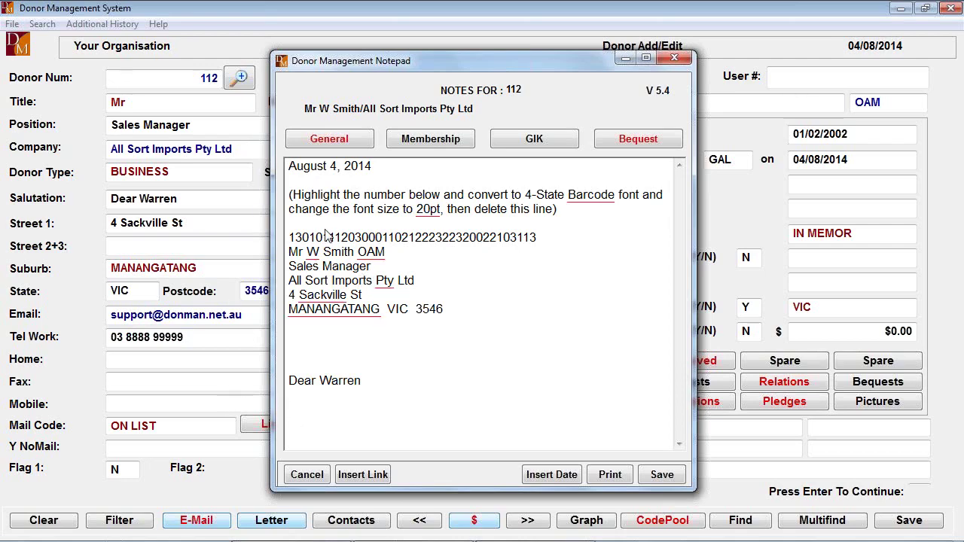
{"action": "left_click_drag", "start_coordinate": [452, 57], "coordinate": [660, 61]}
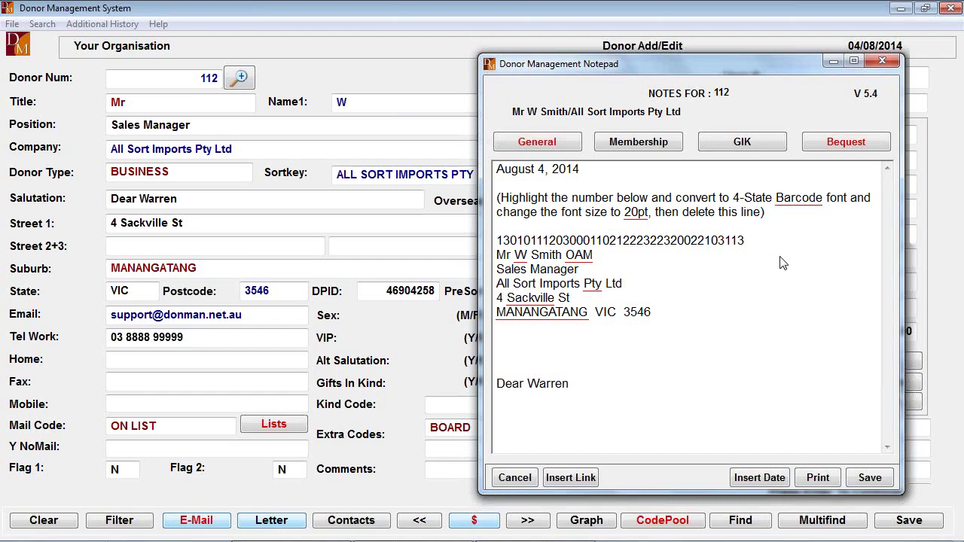
{"action": "left_click_drag", "start_coordinate": [498, 201], "coordinate": [798, 250]}
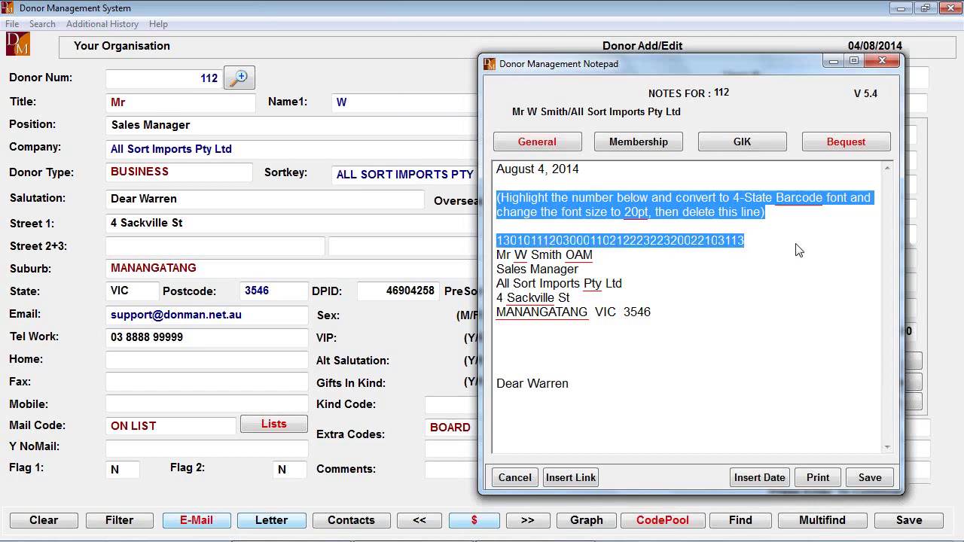
{"action": "key", "text": "Delete"}
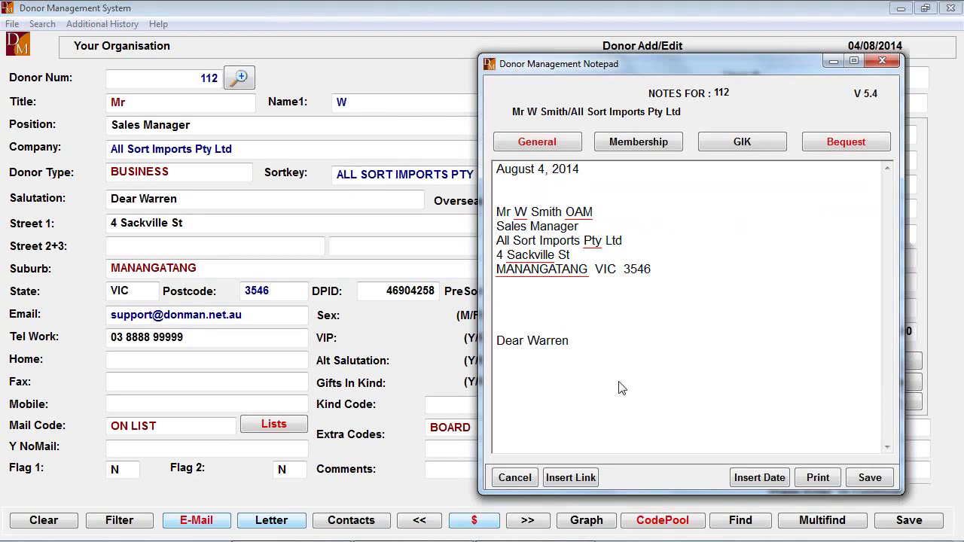
{"action": "left_click_drag", "start_coordinate": [619, 365], "coordinate": [497, 98]}
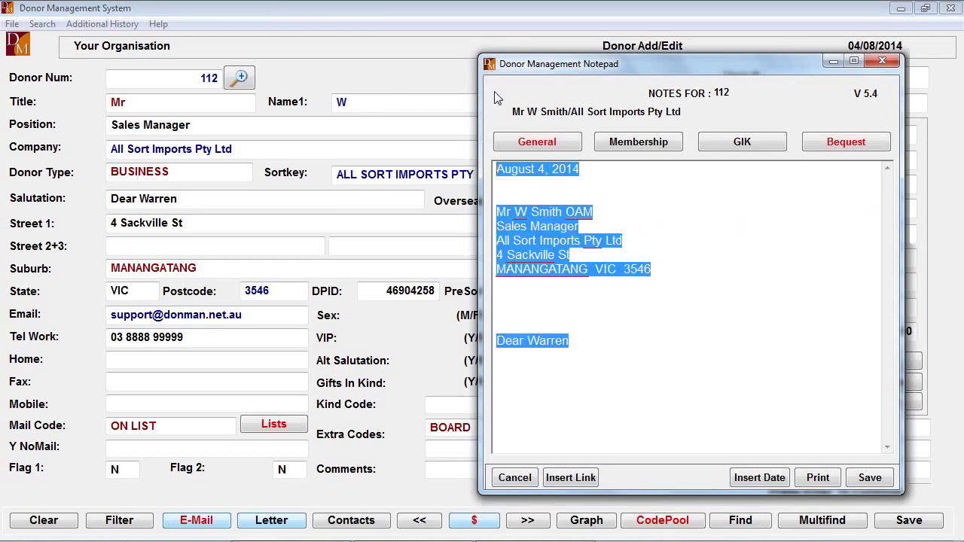
{"action": "key", "text": "Delete"}
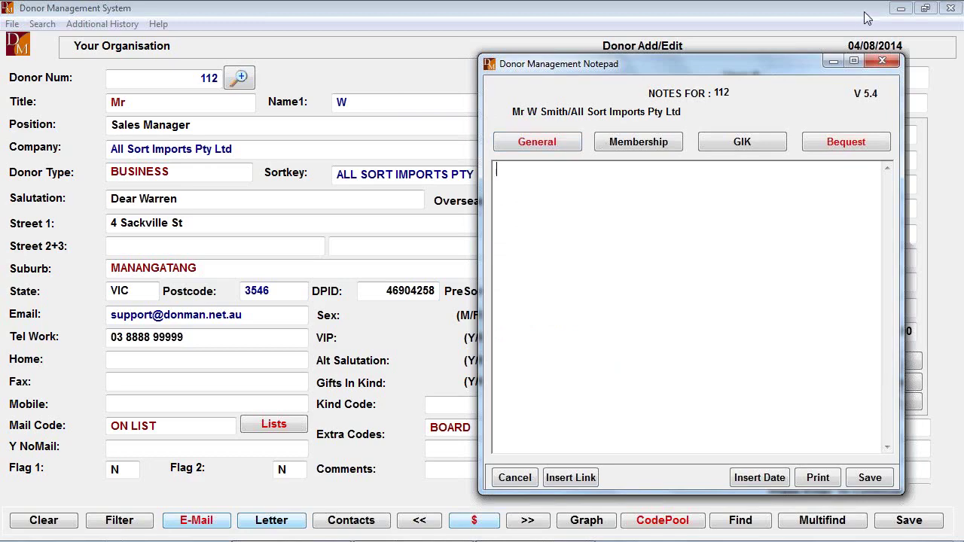
{"action": "left_click", "coordinate": [883, 60]}
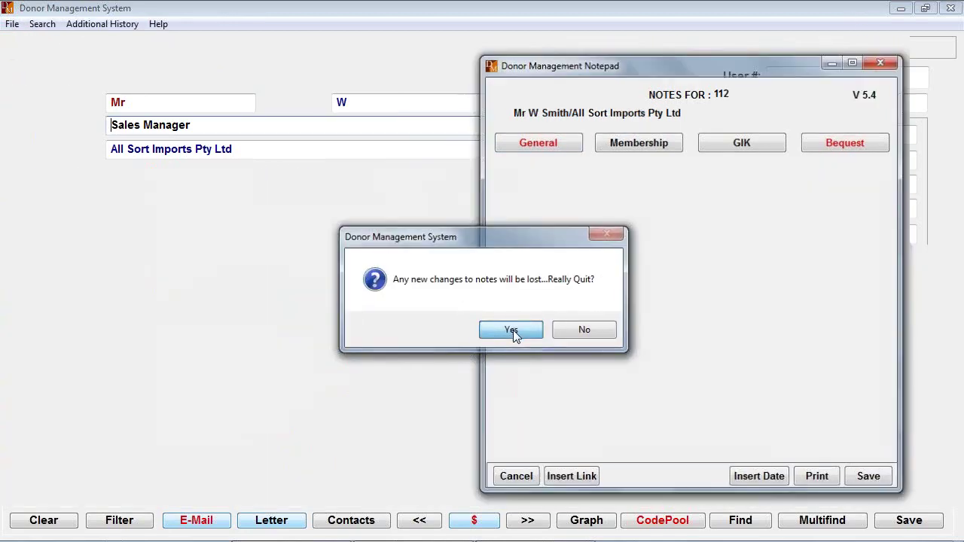
{"action": "left_click", "coordinate": [512, 329]}
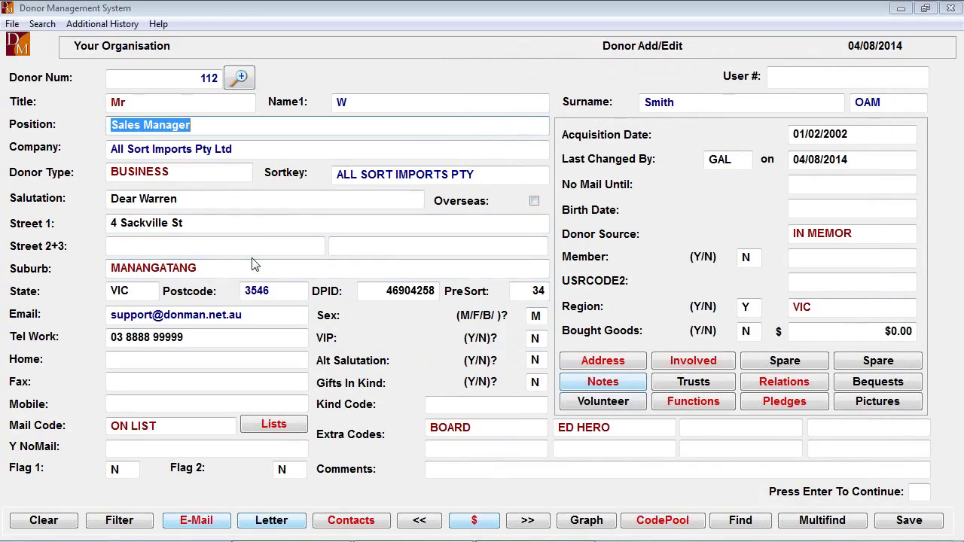
{"action": "left_click", "coordinate": [702, 104]}
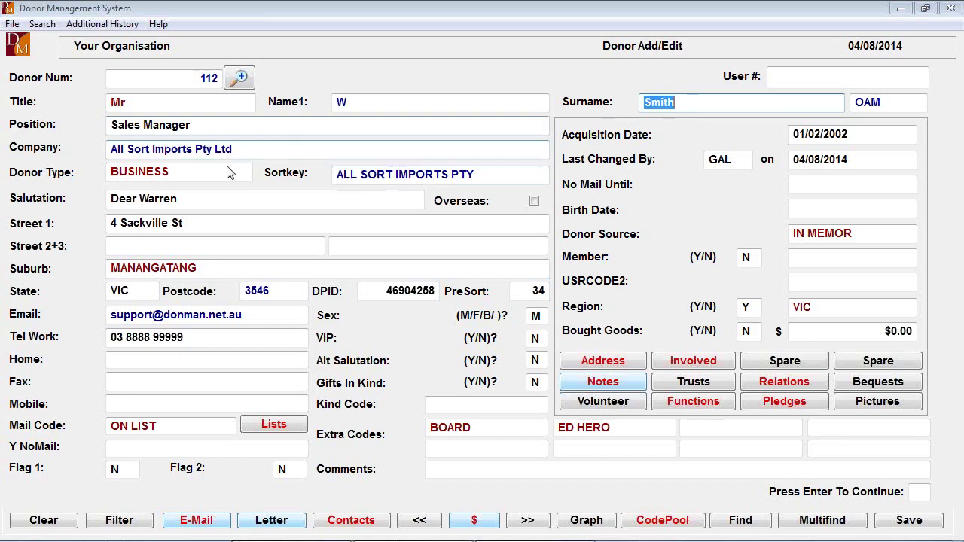
{"action": "left_click", "coordinate": [249, 150]}
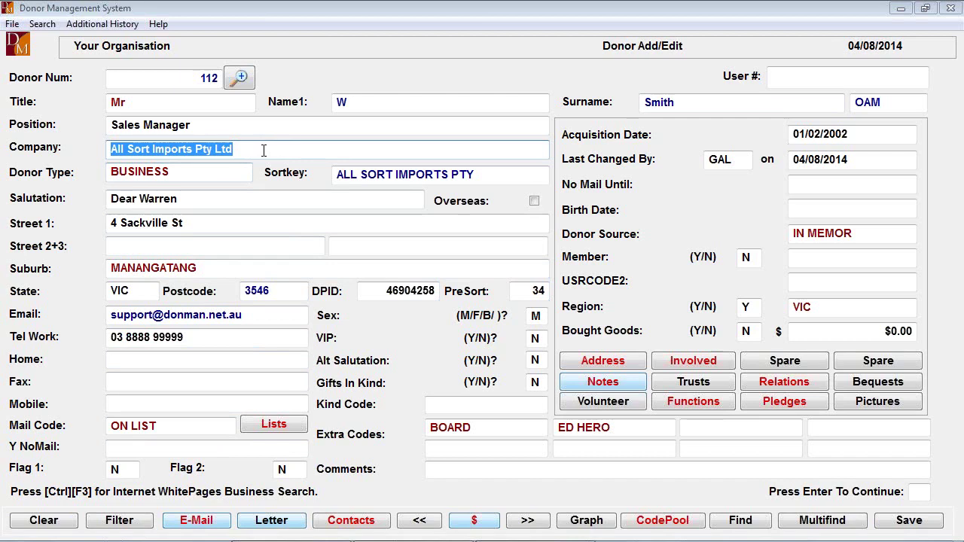
{"action": "left_click", "coordinate": [201, 225]}
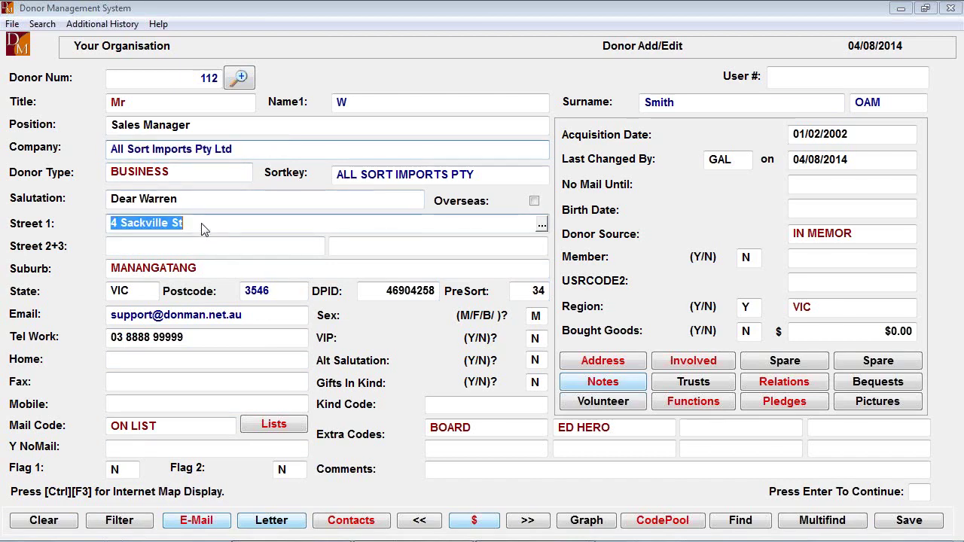
{"action": "left_click", "coordinate": [283, 225]}
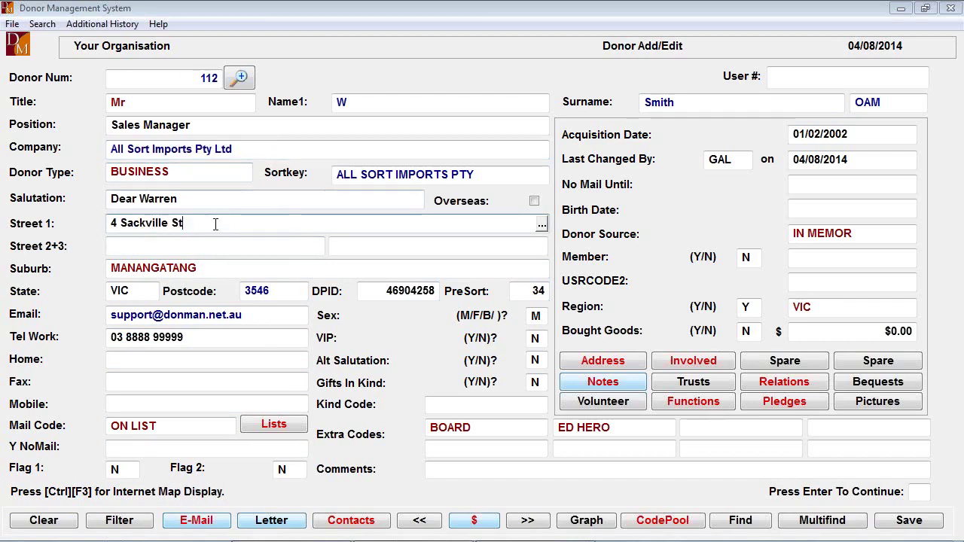
{"action": "key", "text": "ctrl+F3"}
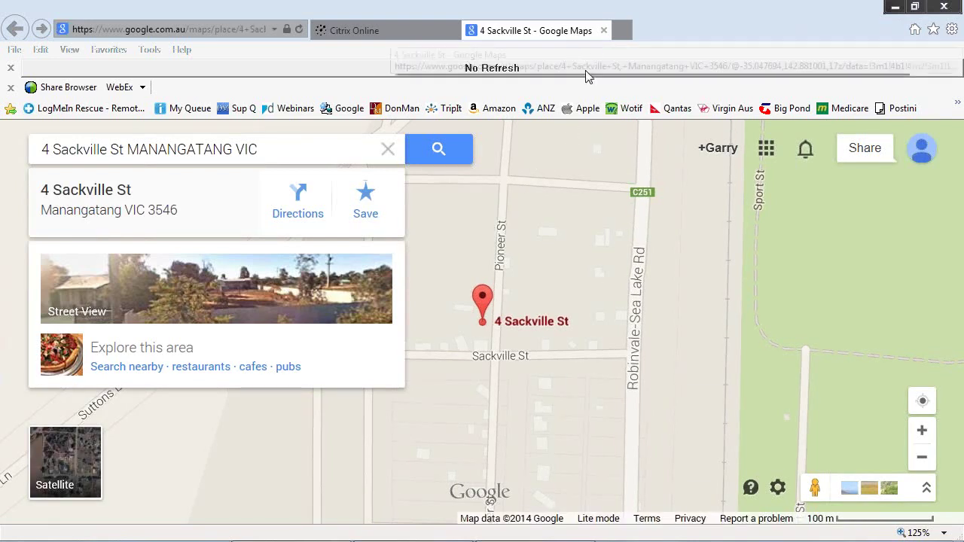
{"action": "left_click", "coordinate": [894, 9]}
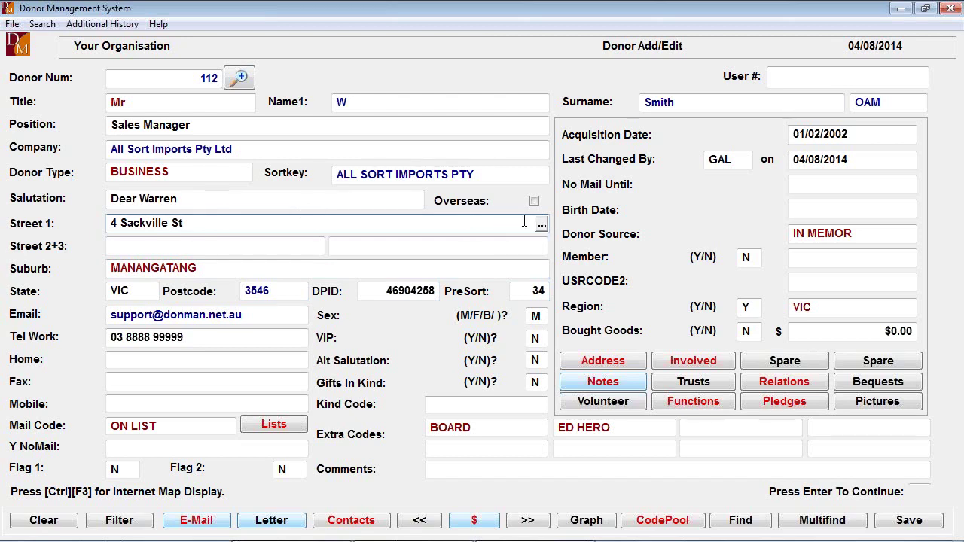
{"action": "left_click", "coordinate": [318, 202]}
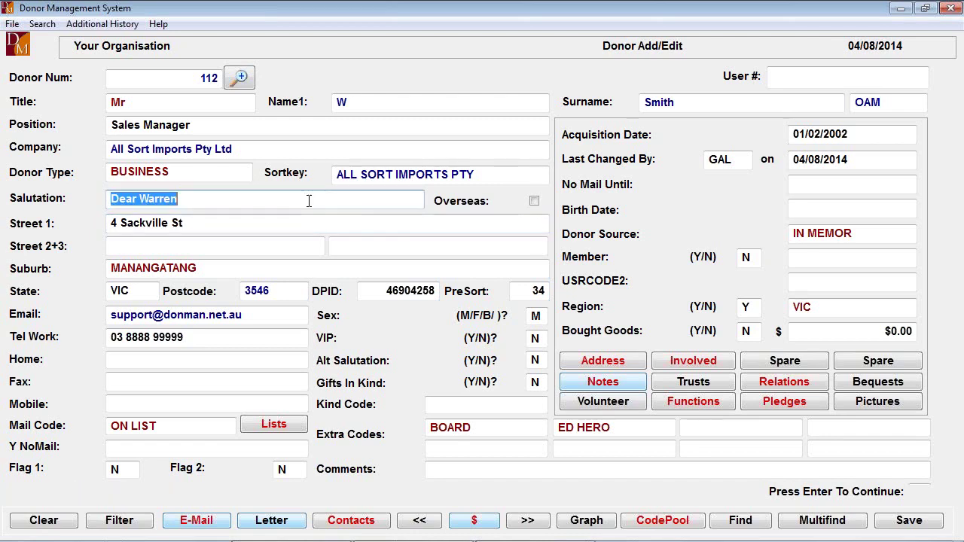
{"action": "left_click", "coordinate": [534, 202]}
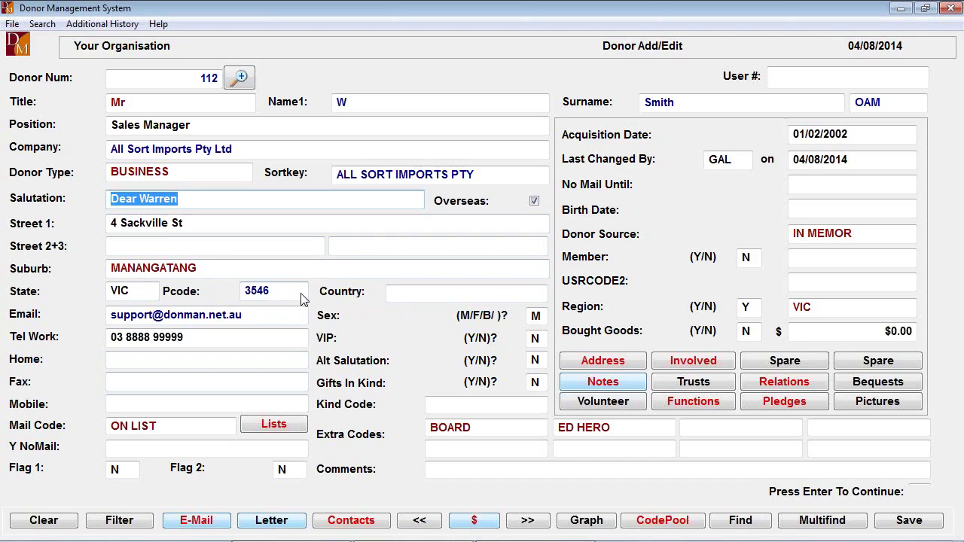
{"action": "left_click", "coordinate": [215, 269]}
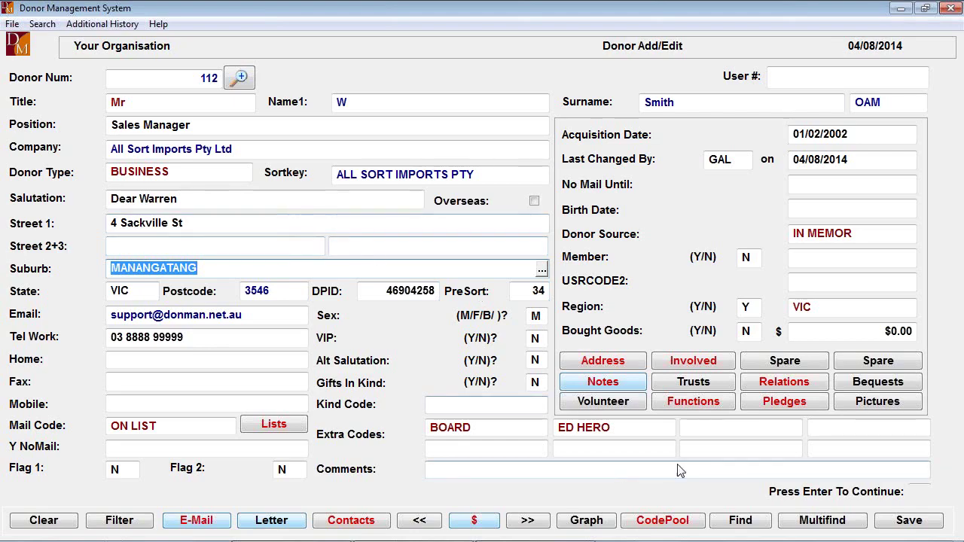
{"action": "mouse_move", "coordinate": [900, 518]}
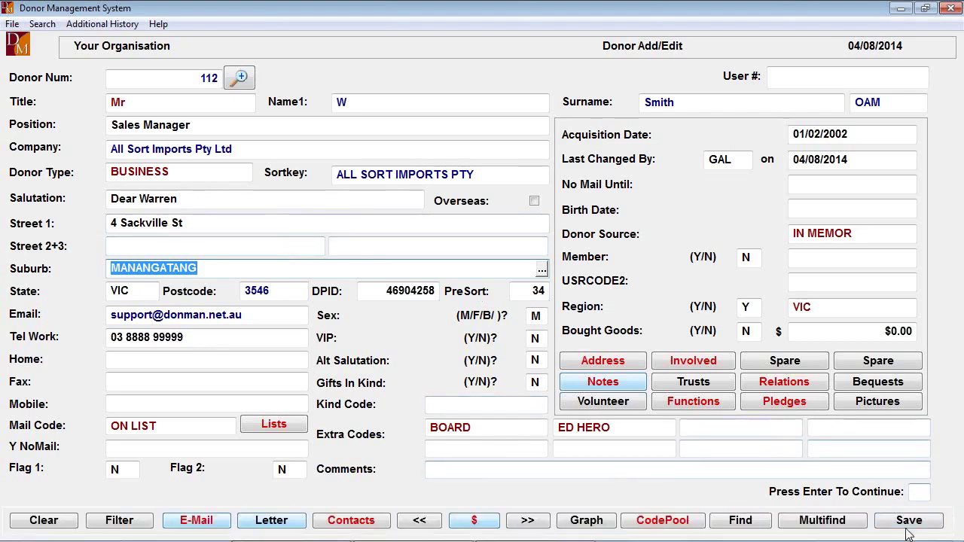
{"action": "left_click", "coordinate": [908, 520]}
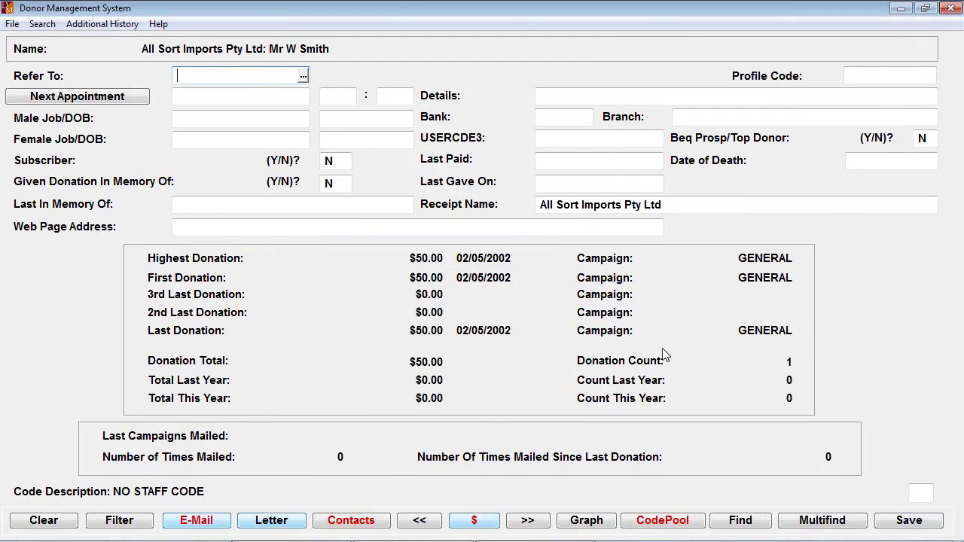
Save donor 112's record, leaving an empty Donor Add/Edit form
{"action": "left_click", "coordinate": [893, 521]}
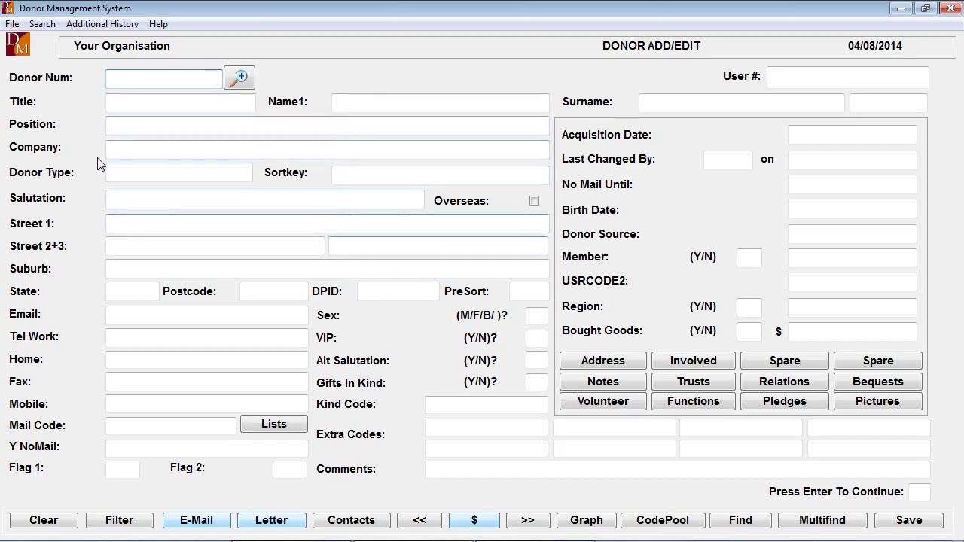
Load donor 1 and pick BUSINESS from the Donor Type code list
{"action": "type", "text": "1"}
{"action": "key", "text": "Return"}
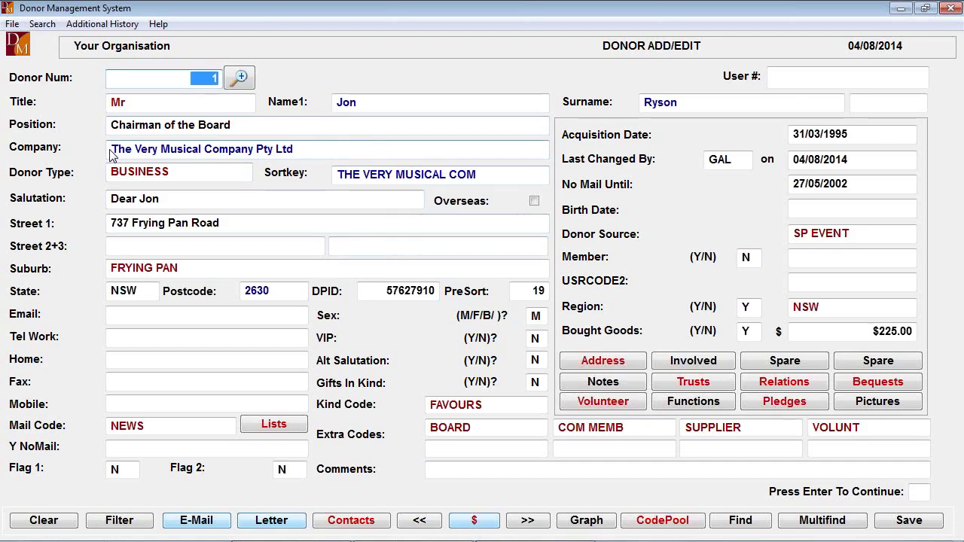
{"action": "left_click", "coordinate": [224, 181]}
{"action": "left_click", "coordinate": [245, 173]}
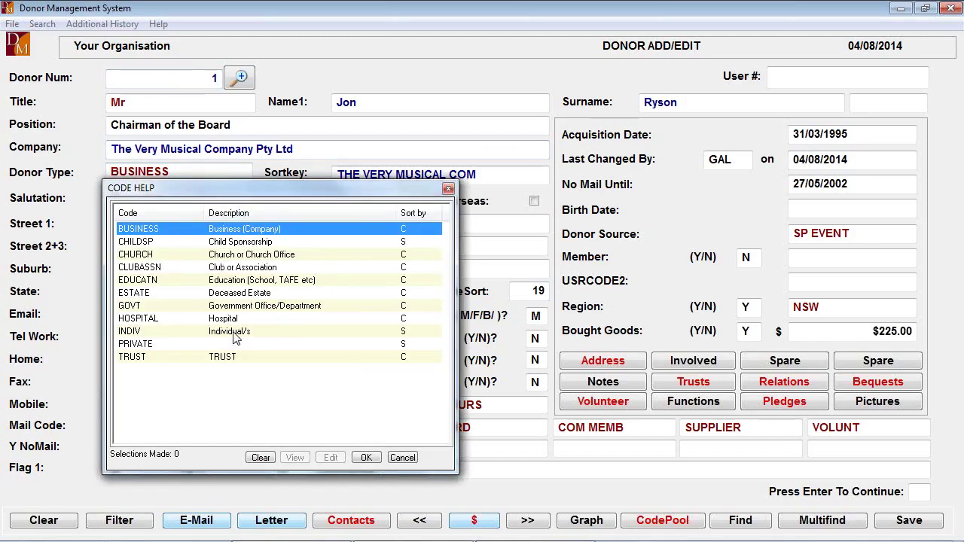
{"action": "double_click", "coordinate": [290, 232]}
Exit Donor Add/Edit without saving, confirming both warnings, back to the Start Menu
{"action": "key", "text": "Escape"}
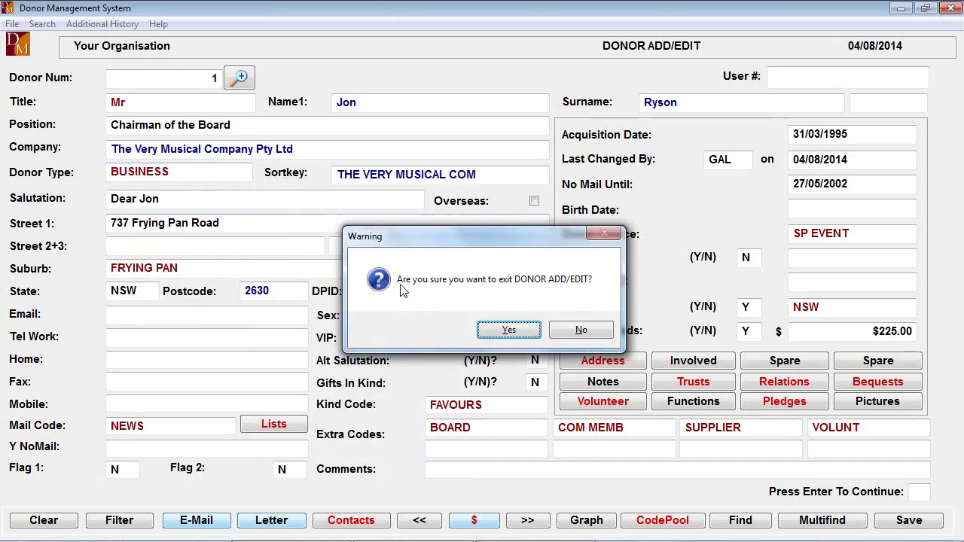
{"action": "left_click", "coordinate": [509, 331]}
{"action": "left_click", "coordinate": [539, 331]}
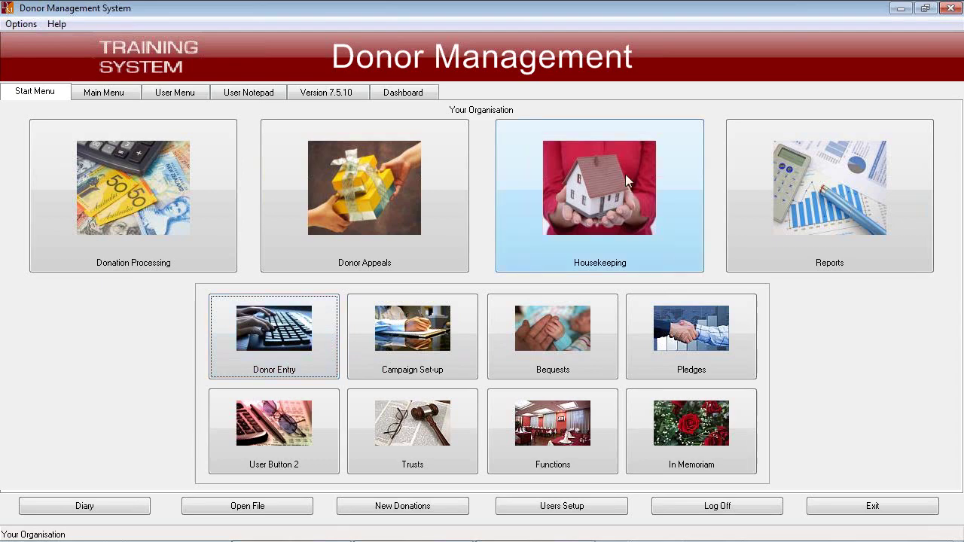
{"action": "left_click", "coordinate": [604, 182]}
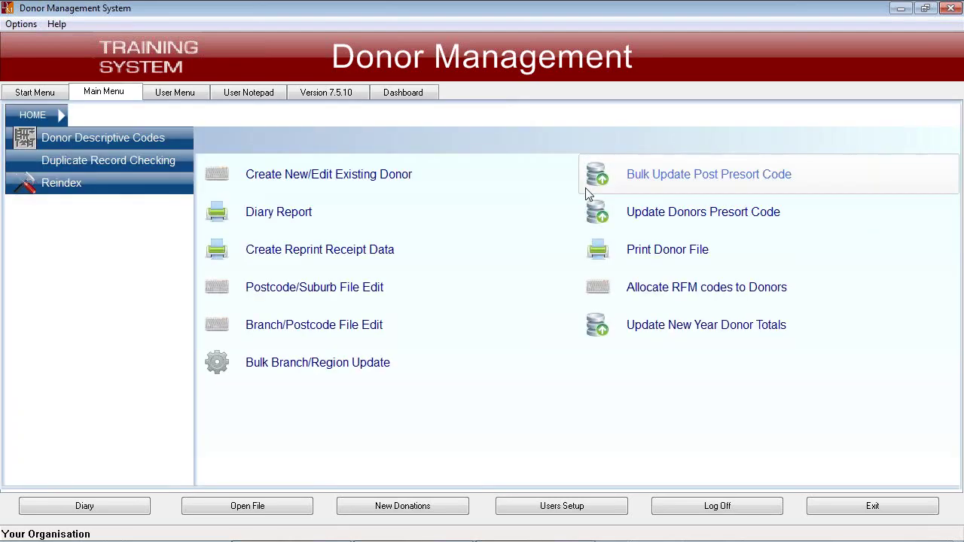
{"action": "left_click", "coordinate": [119, 138]}
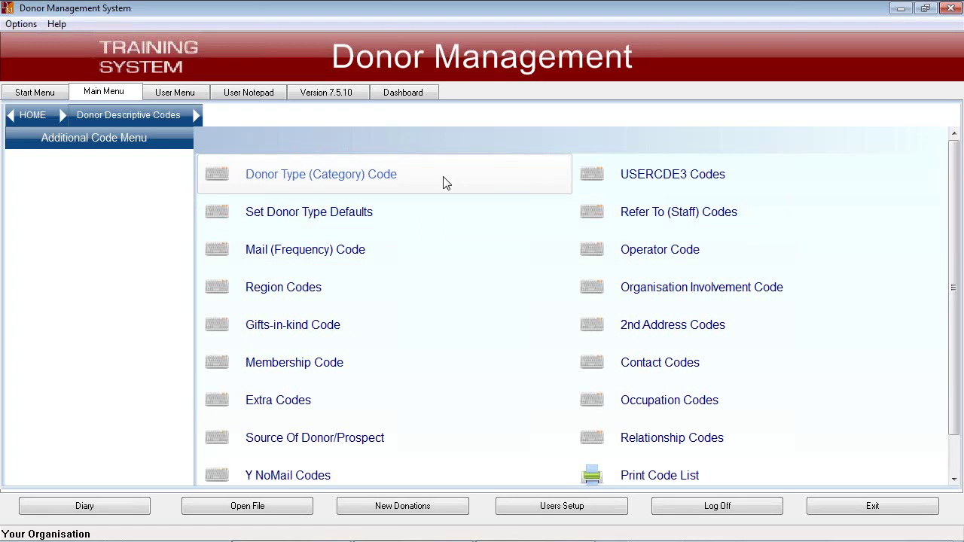
{"action": "left_click", "coordinate": [29, 115]}
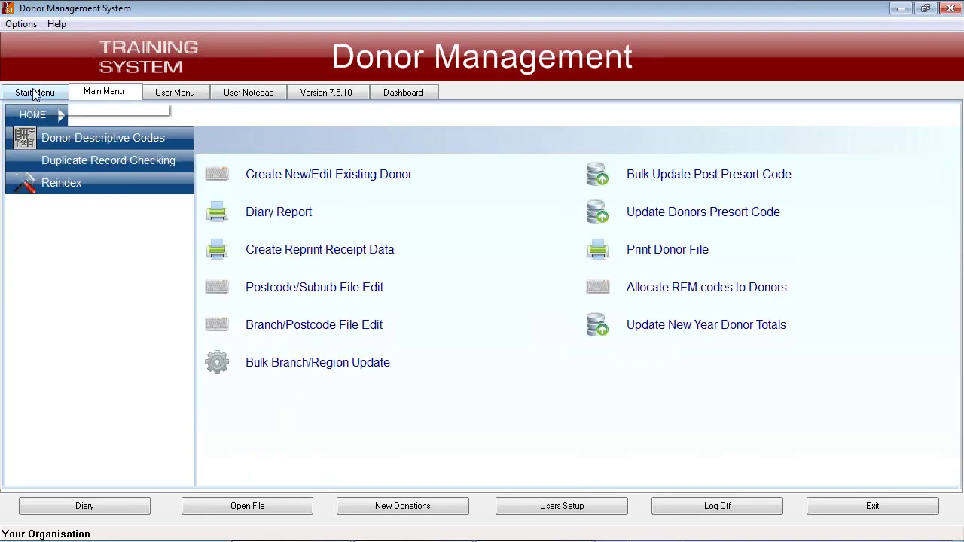
{"action": "left_click", "coordinate": [32, 93]}
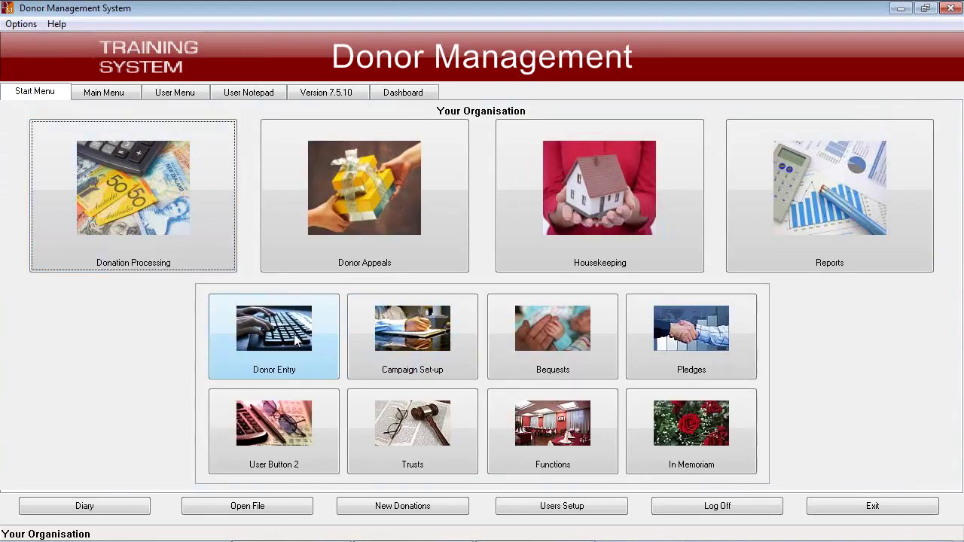